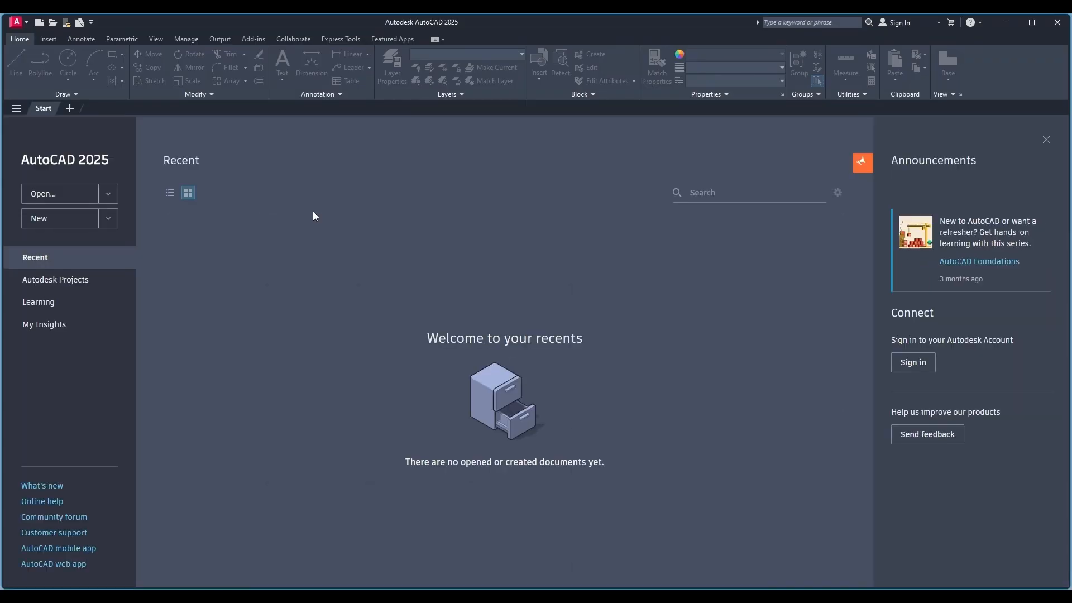
# Create a new drawing from the acadiso template and close the initial Drawing1 file.
pyautogui.click(48, 219)
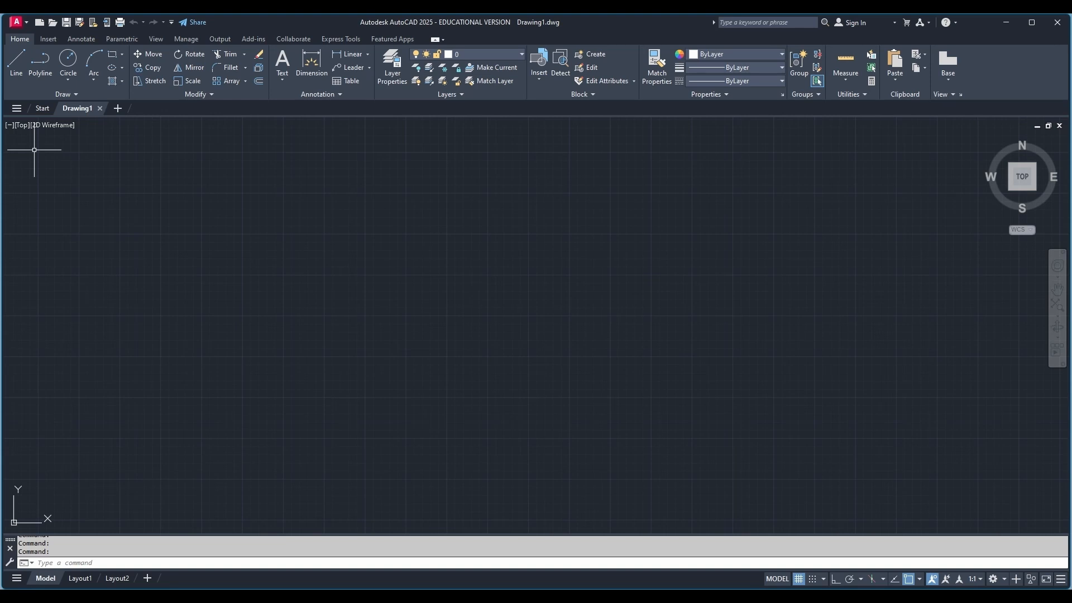
pyautogui.click(25, 22)
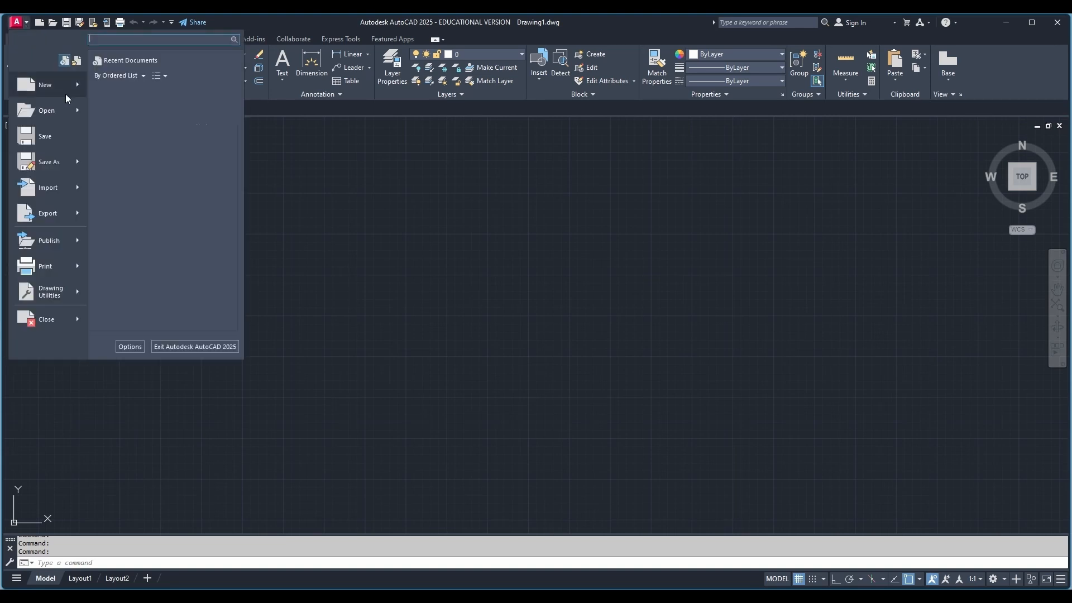
pyautogui.moveTo(65, 96)
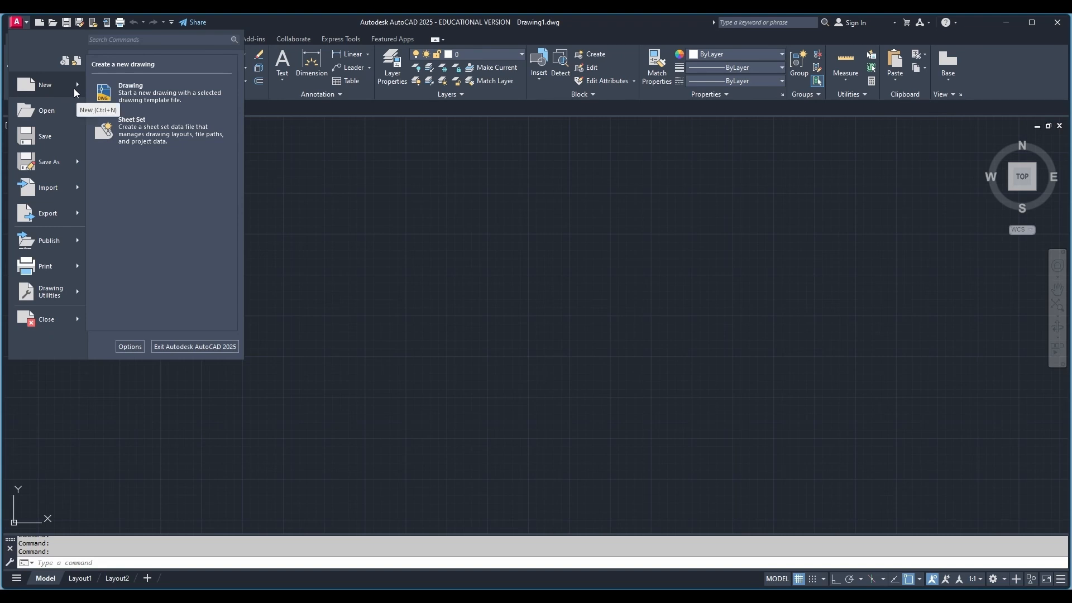
pyautogui.click(116, 87)
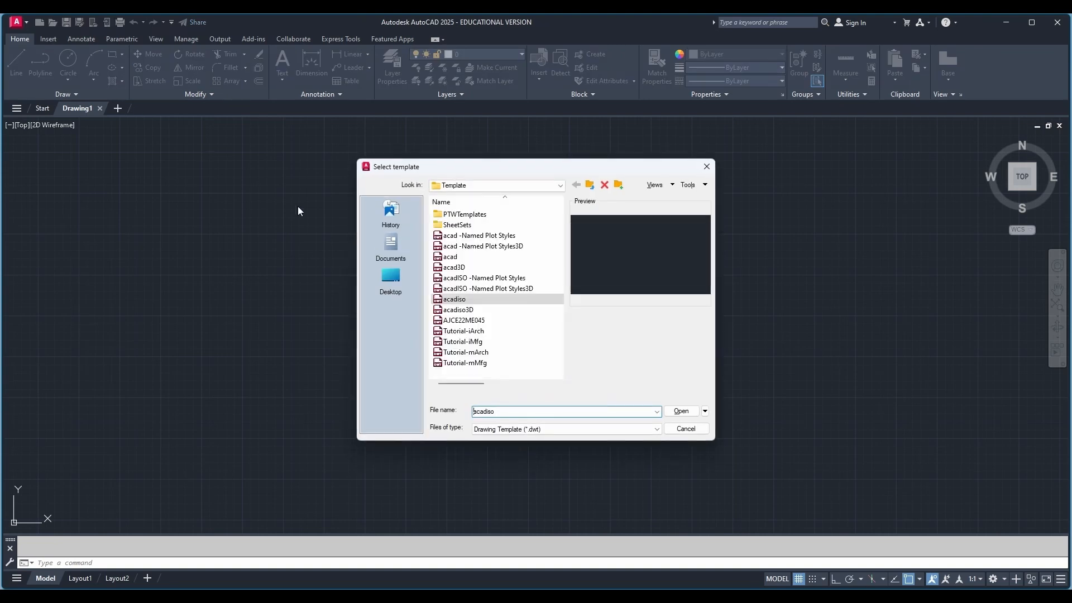
pyautogui.click(482, 300)
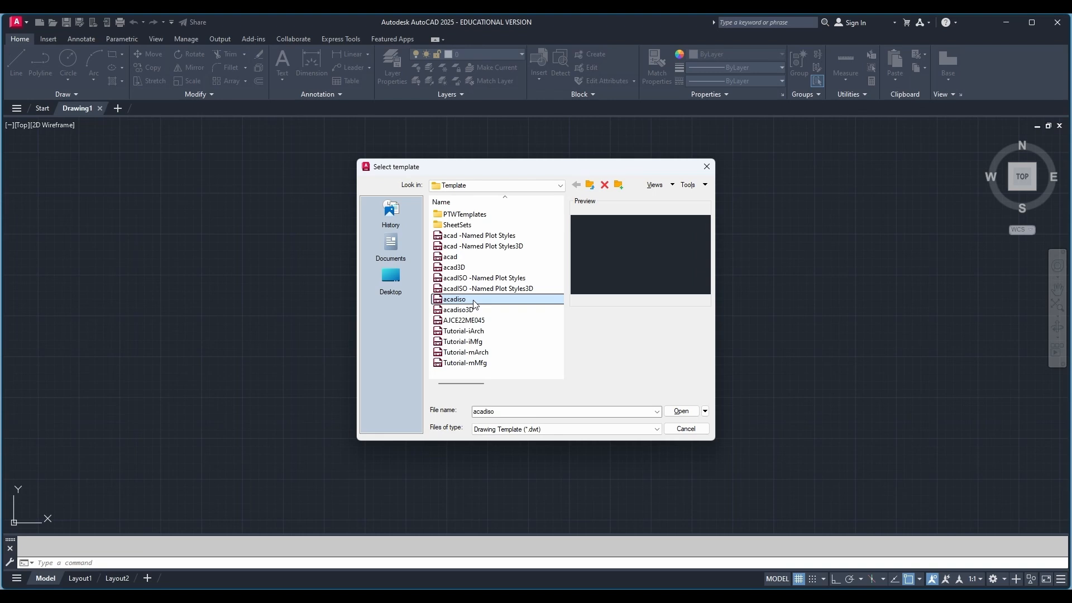
pyautogui.click(681, 411)
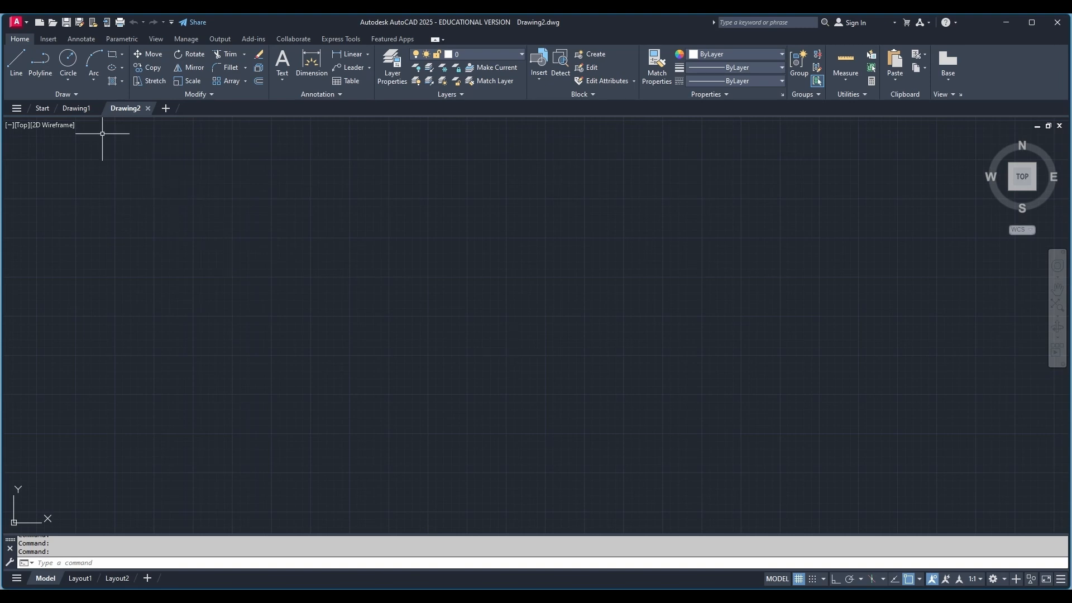
pyautogui.click(97, 108)
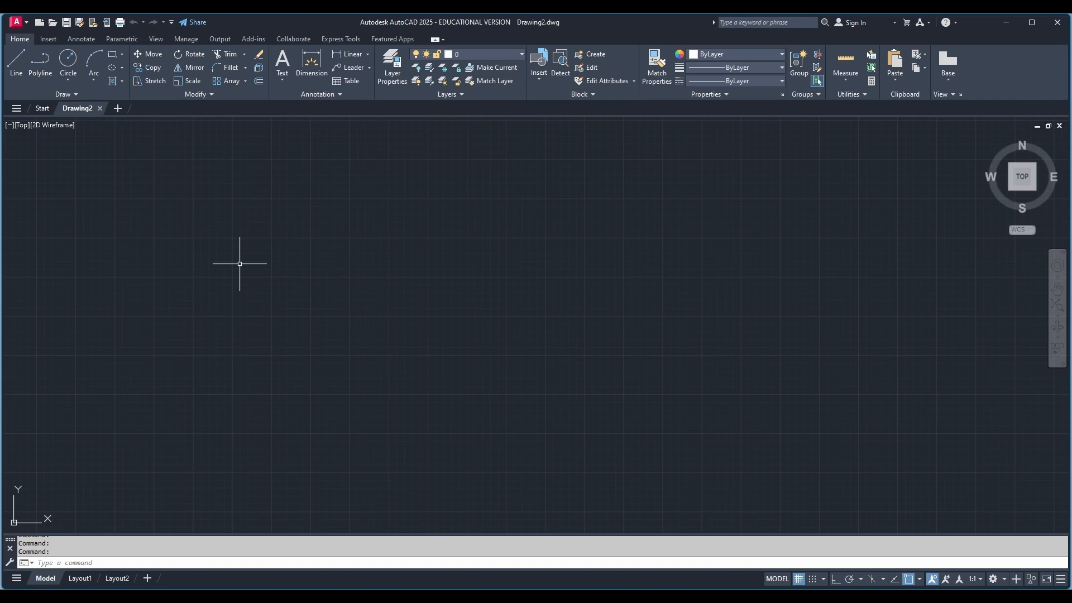
# Set the drawing units' length precision to two decimal places (0.00).
pyautogui.click(96, 559)
pyautogui.write('un')
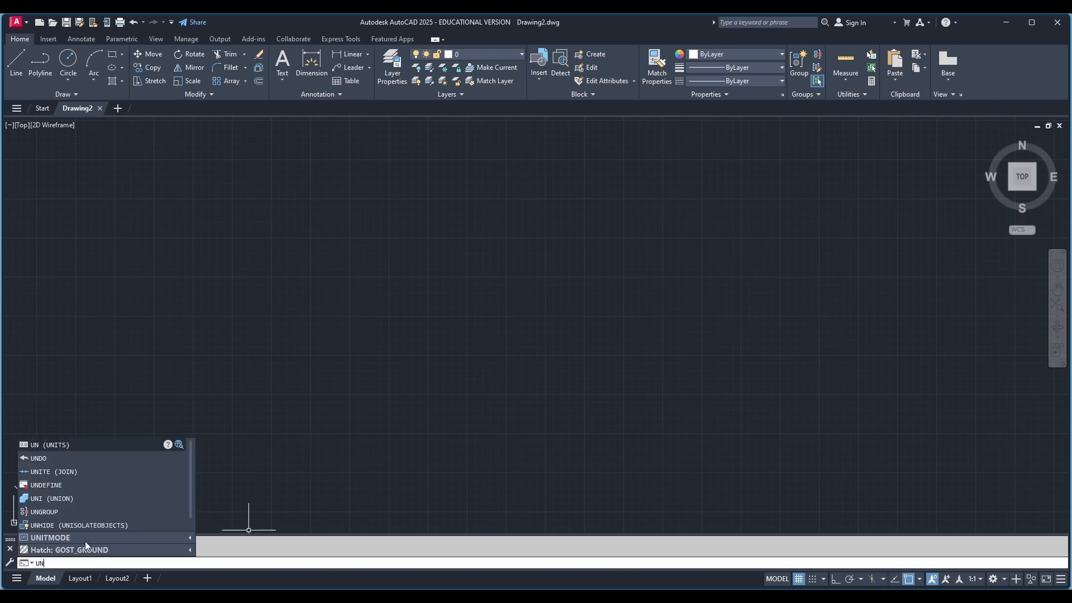
pyautogui.click(51, 445)
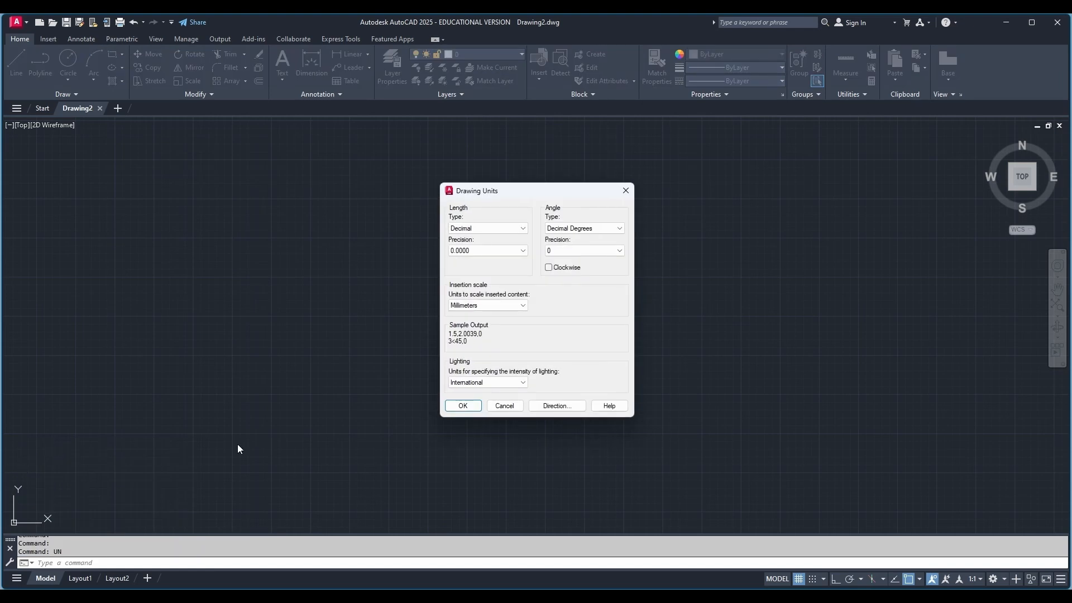
pyautogui.click(482, 252)
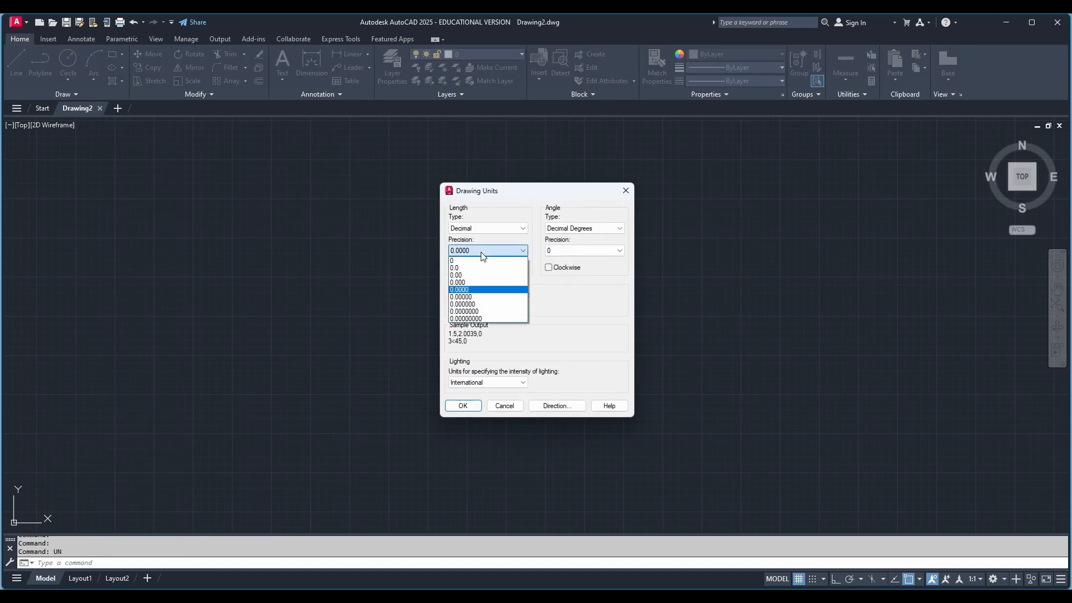
pyautogui.click(478, 276)
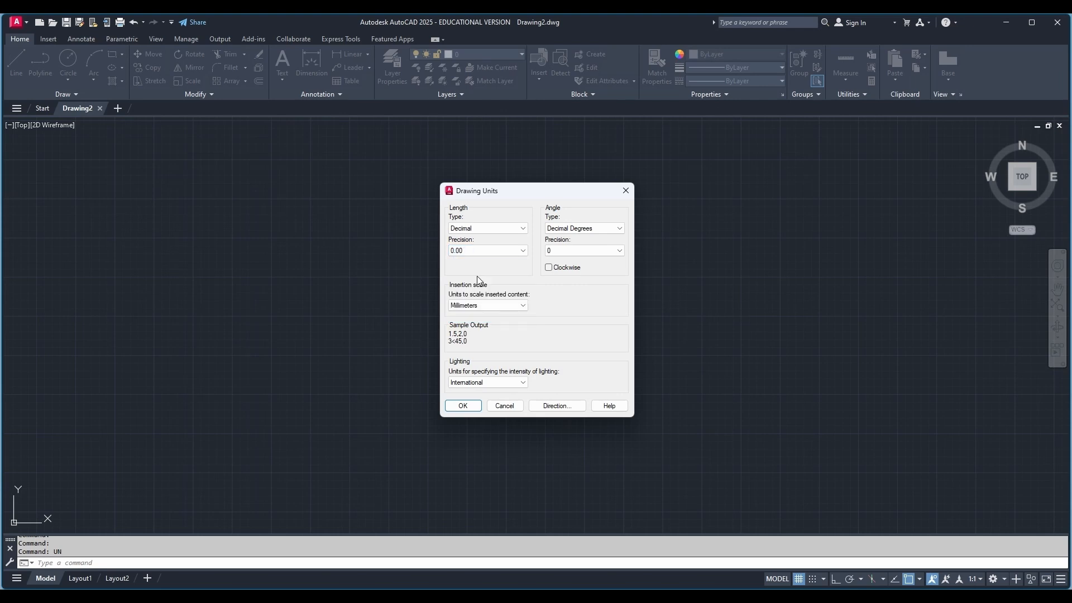
pyautogui.click(463, 406)
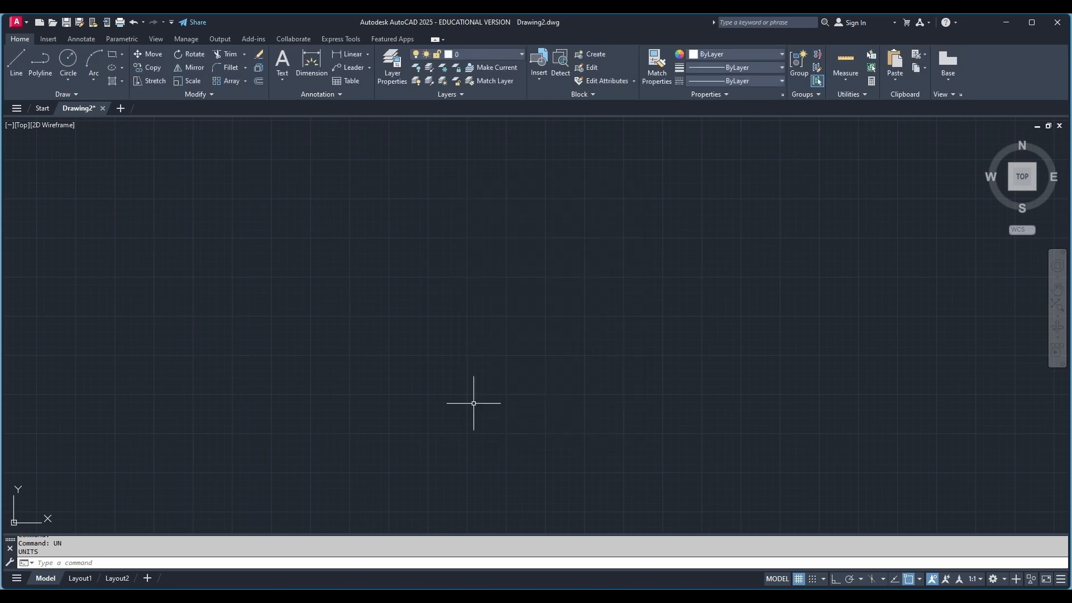
# Set the model space limits with the lower left corner at 0,0 and the upper right corner at 1000,1000.
pyautogui.click(65, 564)
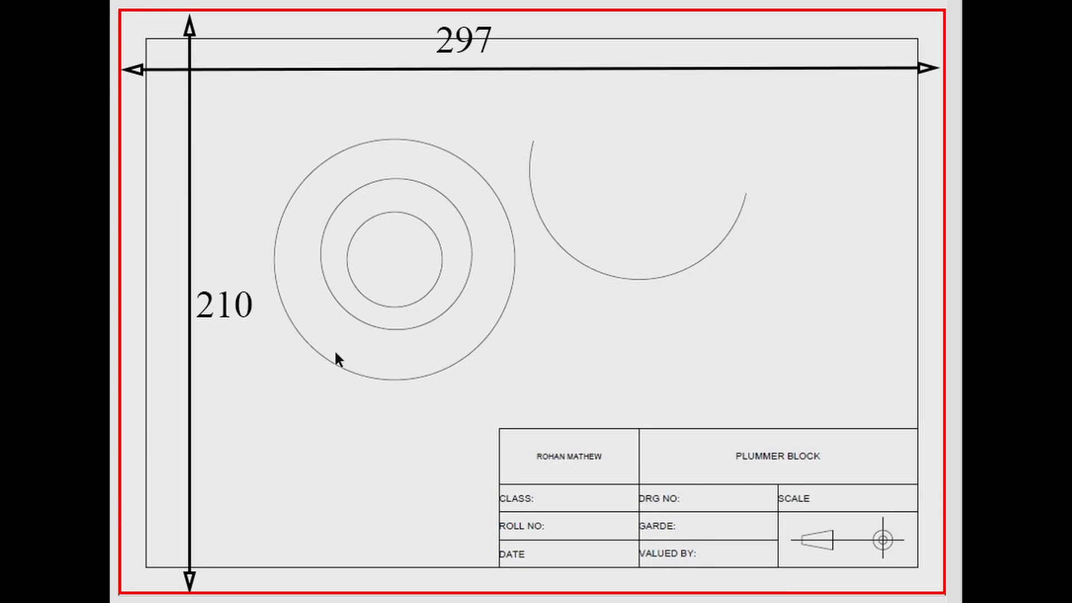
pyautogui.write('limi')
pyautogui.write('ts')
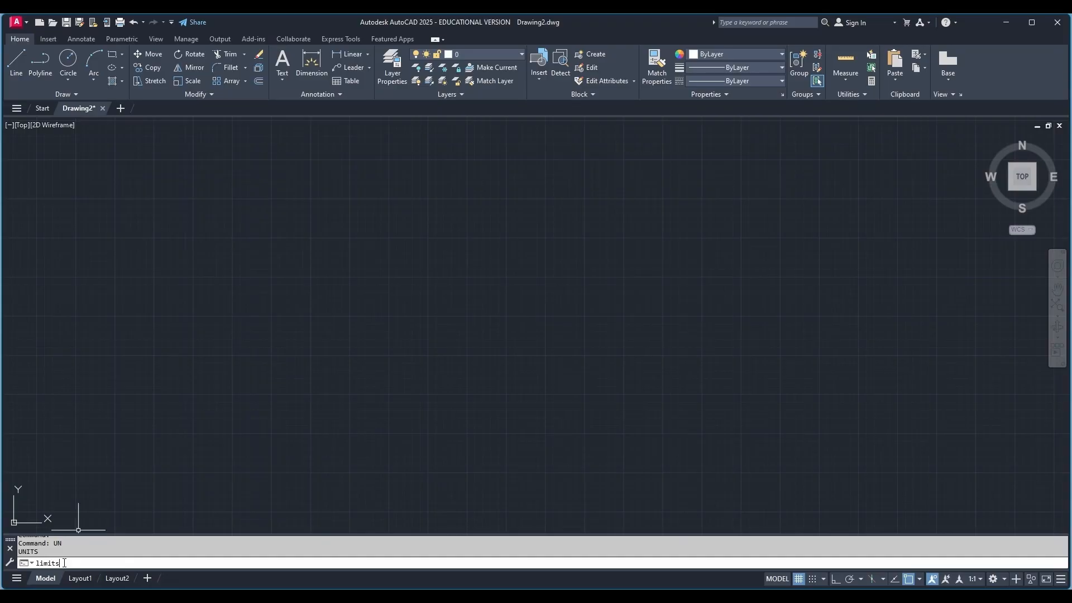
pyautogui.press('Return')
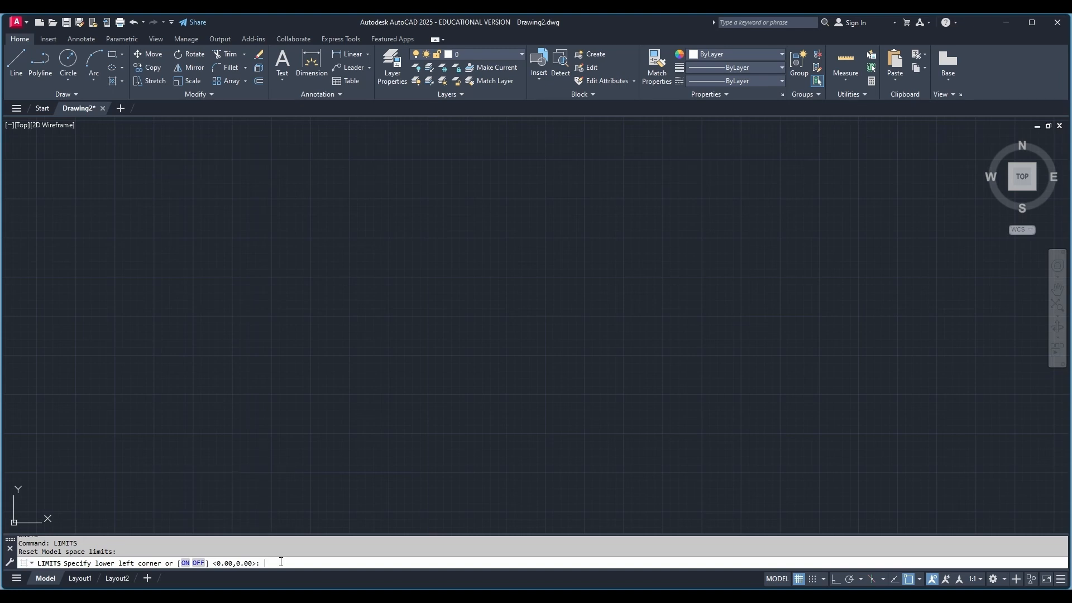
pyautogui.write('0,0')
pyautogui.press('Return')
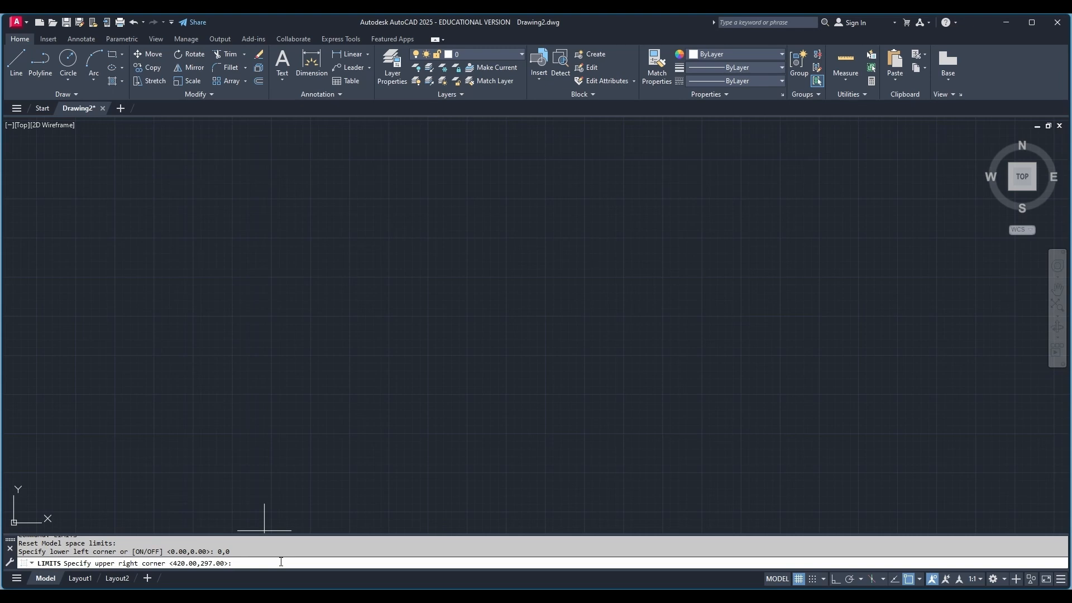
pyautogui.write('1000,1000')
pyautogui.press('Return')
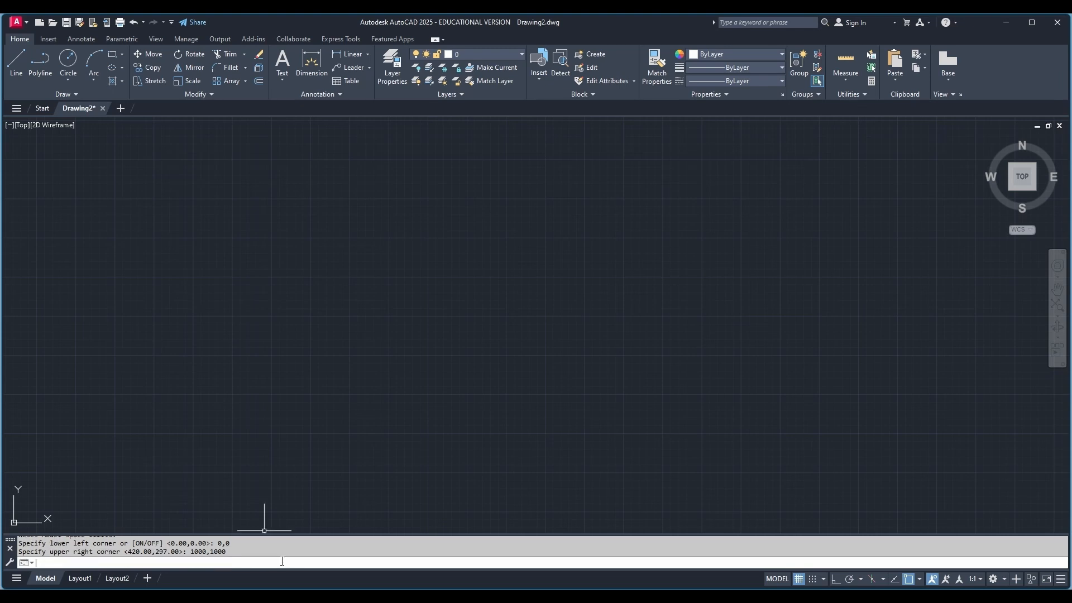
# Draw the A4 sheet boundary as a rectangle from corner 0,0 to corner 297,210.
pyautogui.click(81, 565)
pyautogui.write('recta')
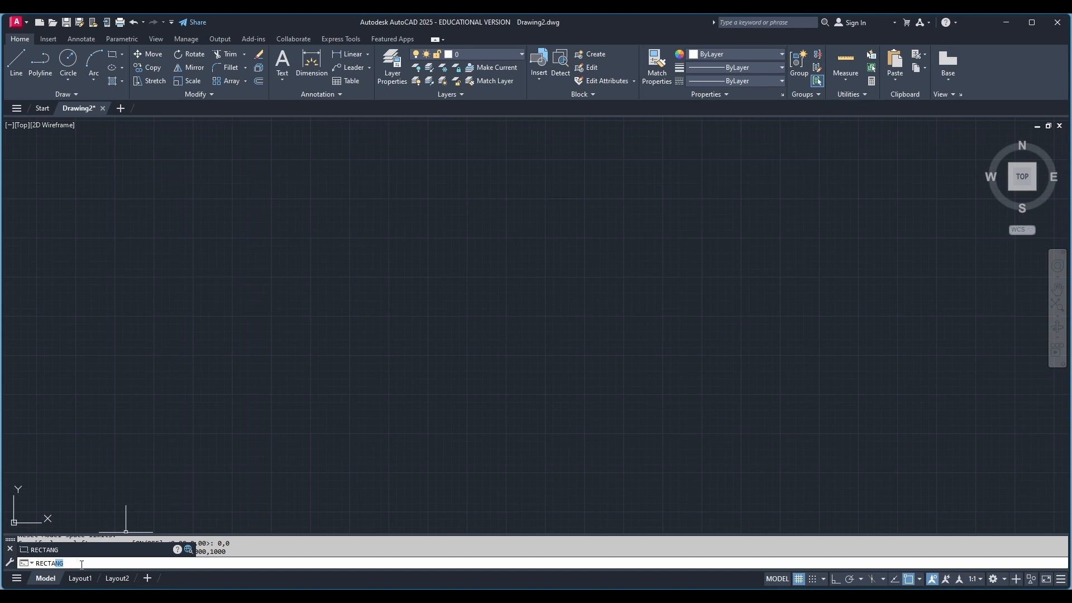
pyautogui.click(67, 551)
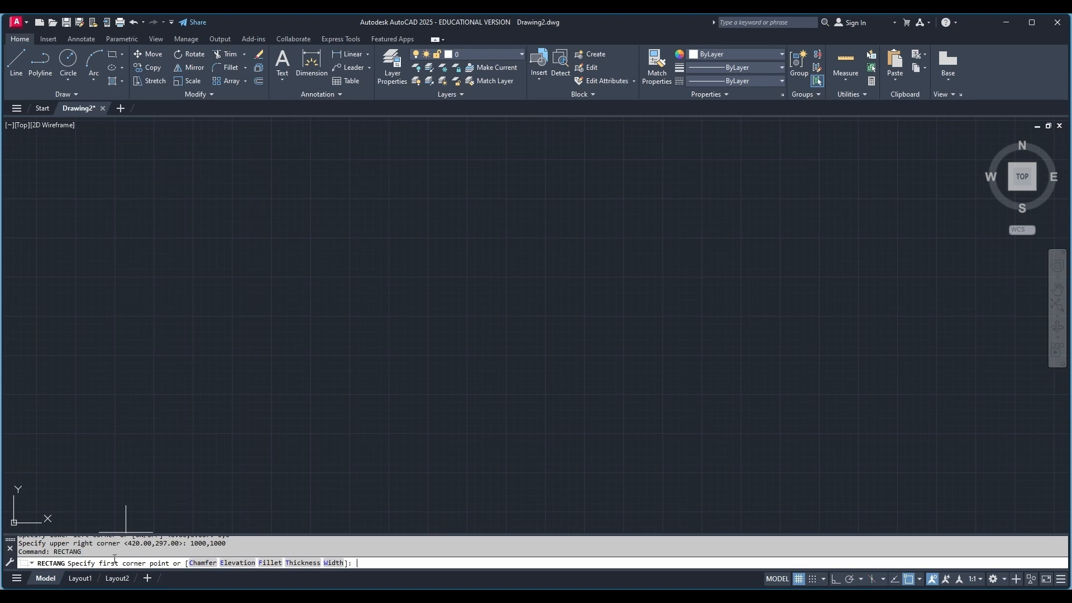
pyautogui.write(',0')
pyautogui.press('Return')
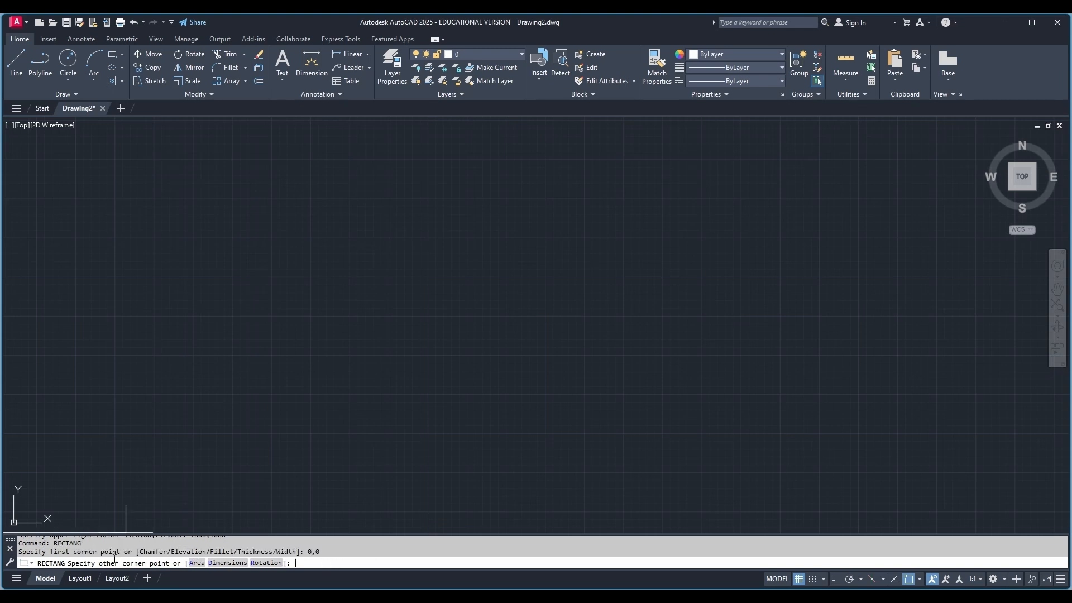
pyautogui.write('297,210')
pyautogui.press('Return')
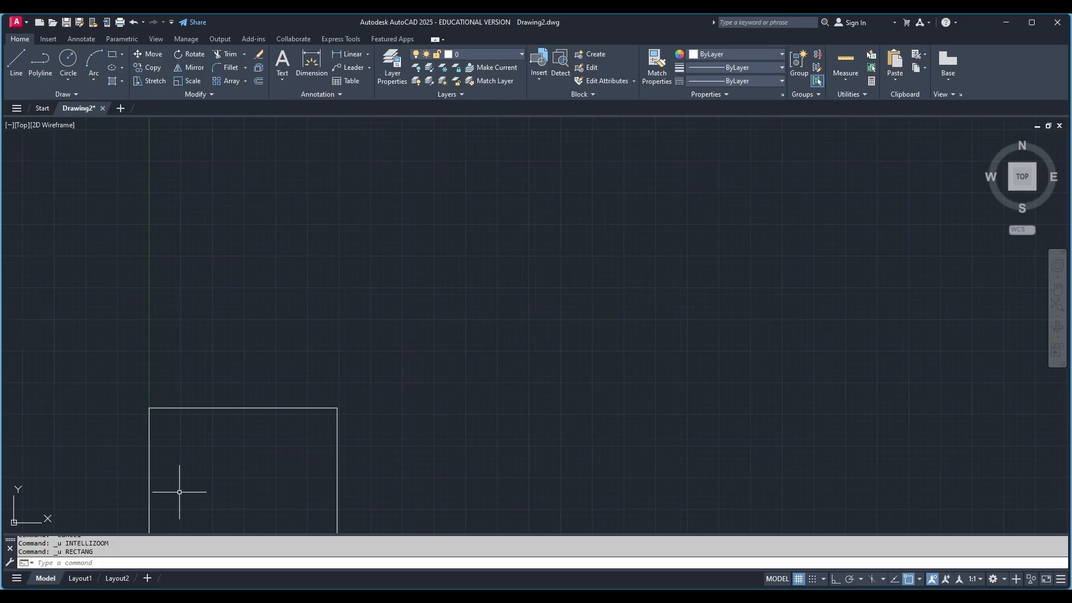
# Fit the entire drawing area in the view using the Zoom command's All option.
pyautogui.scroll(-2, 179, 491)
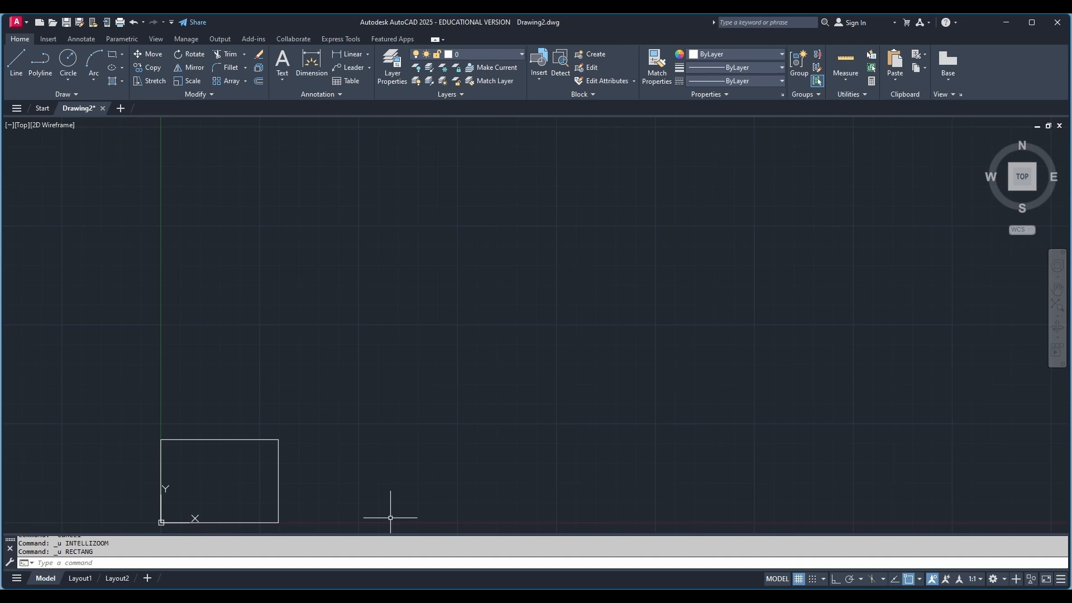
pyautogui.click(1059, 289)
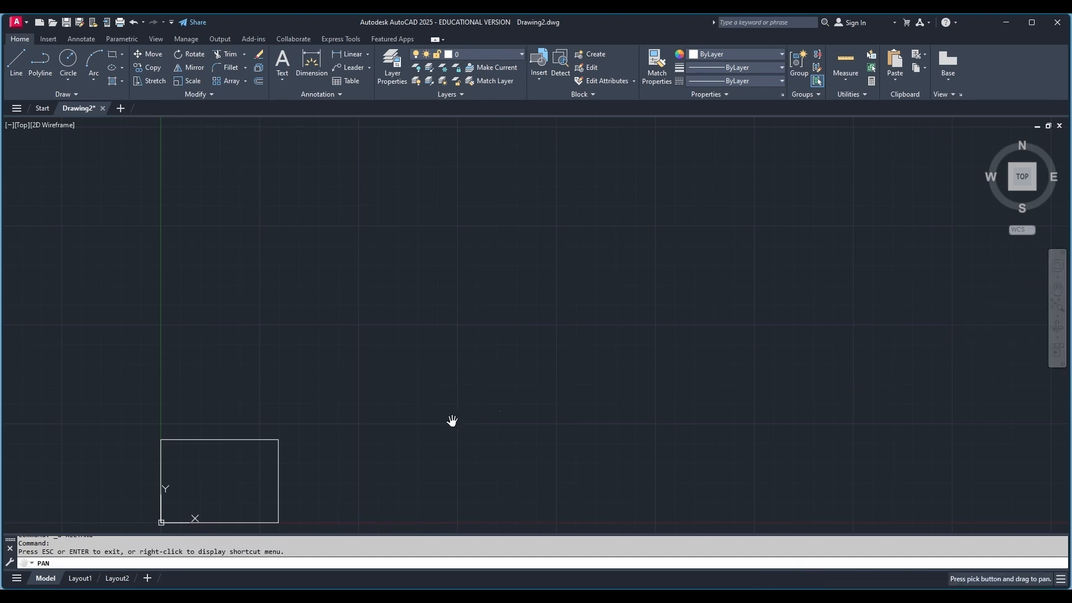
pyautogui.moveTo(271, 469)
pyautogui.mouseDown()
pyautogui.moveTo(328, 383)
pyautogui.moveTo(381, 391)
pyautogui.moveTo(477, 374)
pyautogui.mouseUp()
pyautogui.scroll(4, 314, 394)
pyautogui.scroll(2, 478, 376)
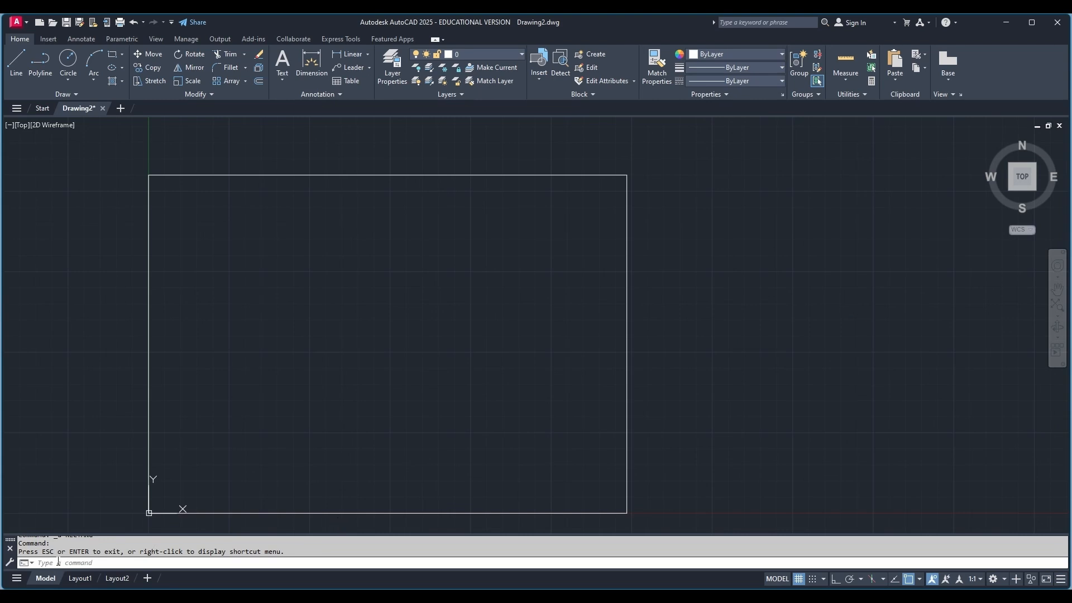
pyautogui.press('Escape')
pyautogui.write('z')
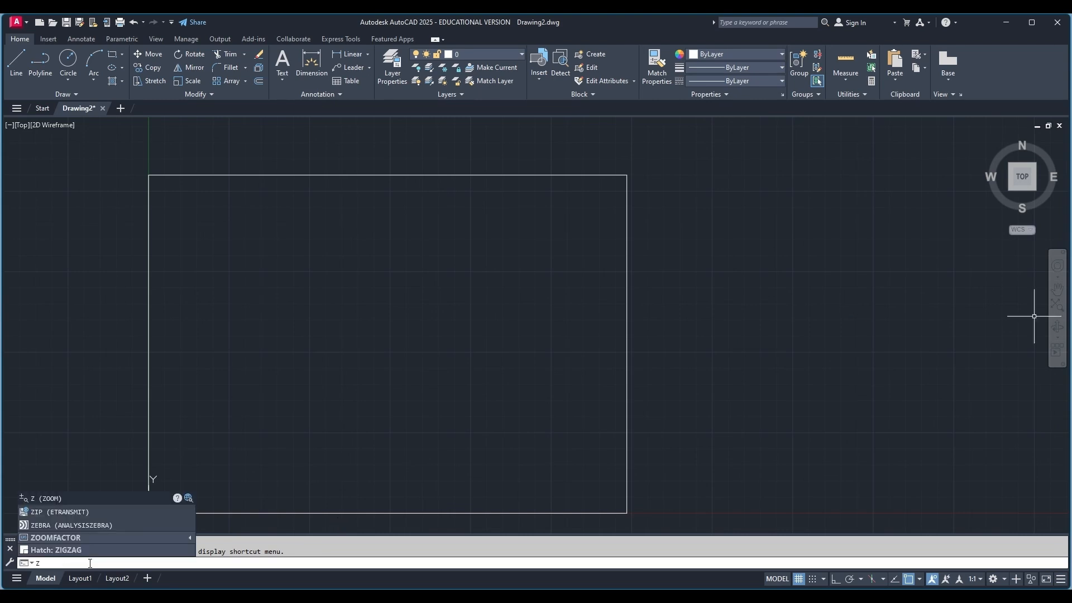
pyautogui.click(56, 503)
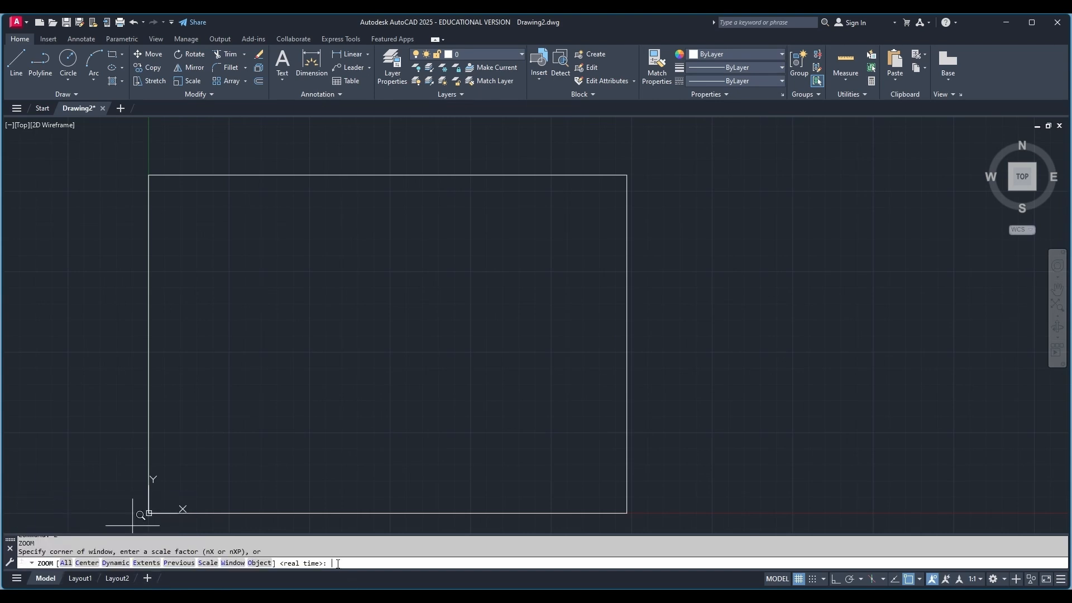
pyautogui.write('a')
pyautogui.press('Return')
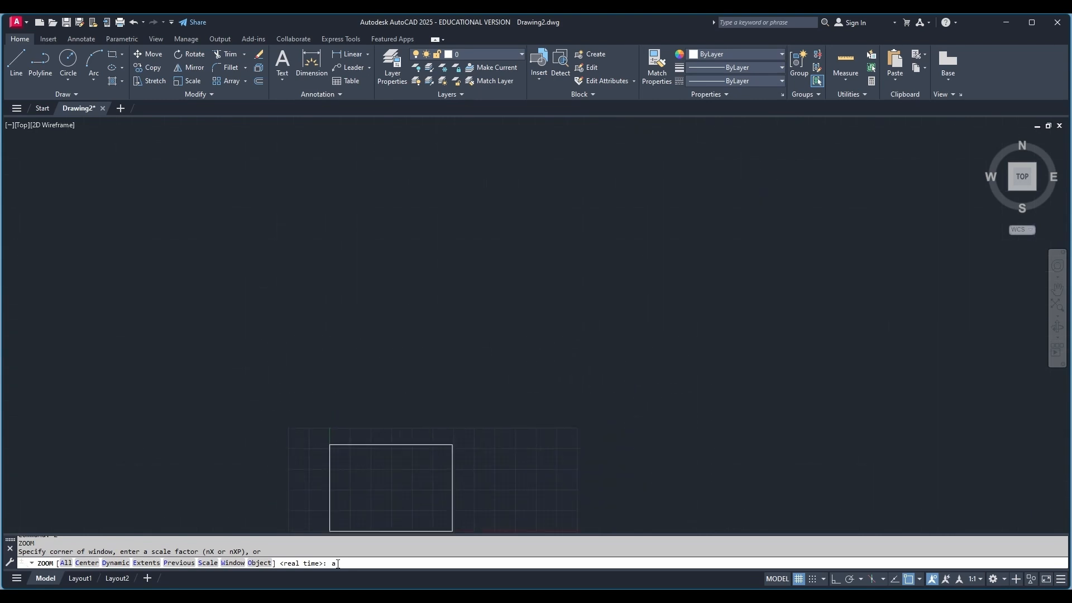
pyautogui.press('Return')
# Offset the A4 sheet boundary rectangle 10 mm inward to create the inner border.
pyautogui.scroll(-3, 399, 506)
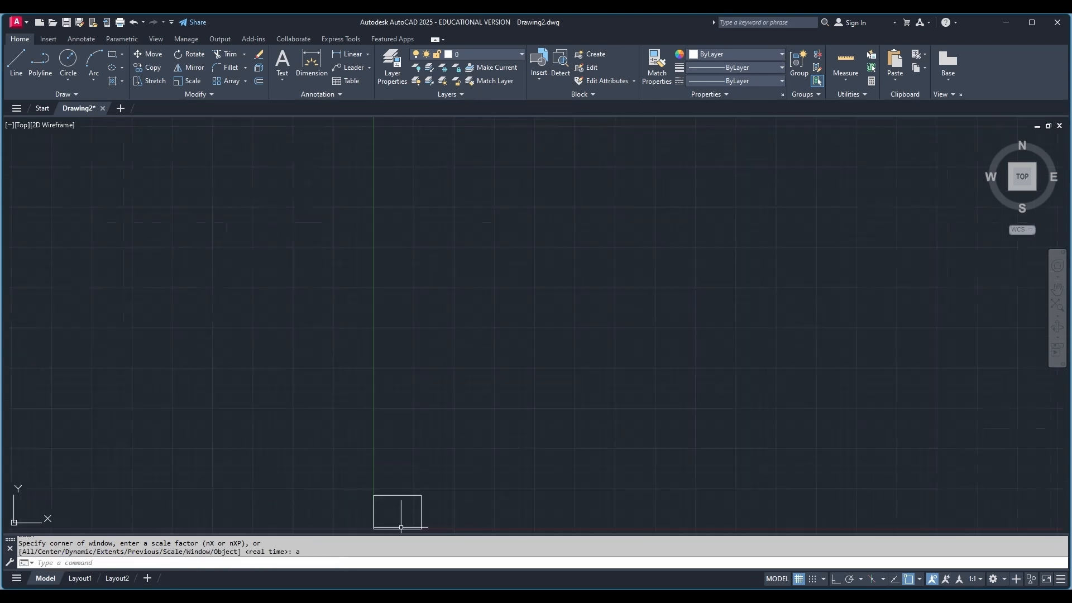
pyautogui.scroll(8, 396, 511)
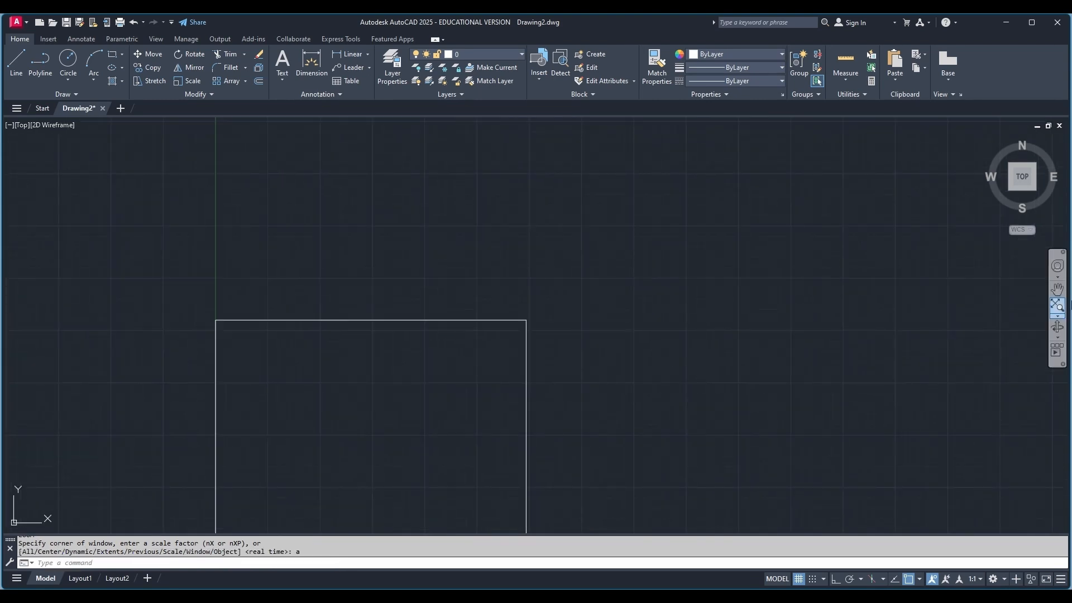
pyautogui.click(1057, 289)
pyautogui.moveTo(423, 364); pyautogui.dragTo(453, 317)
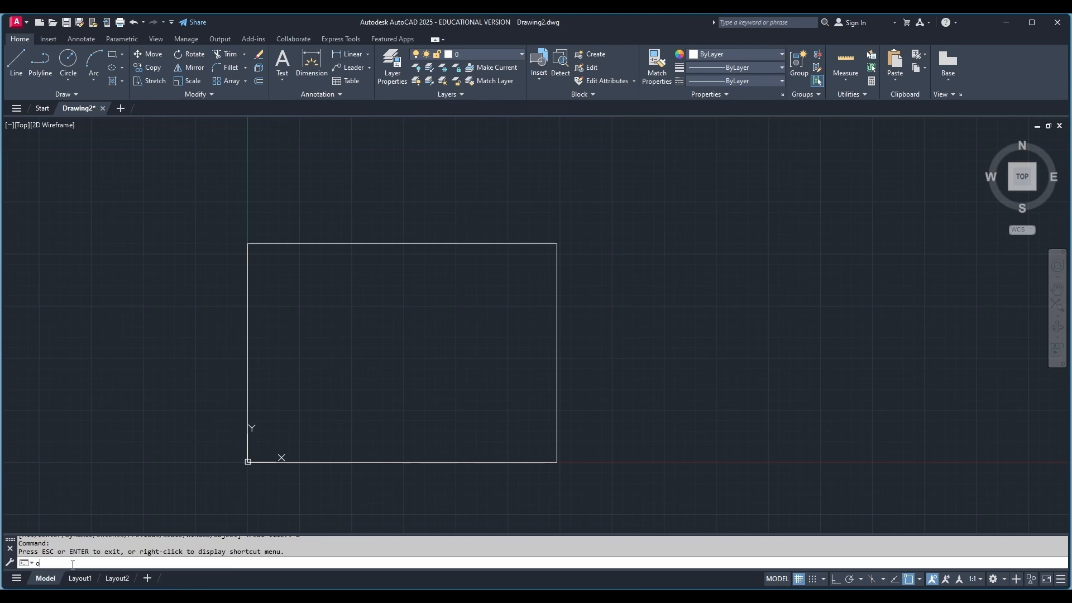
pyautogui.write('ffsert')
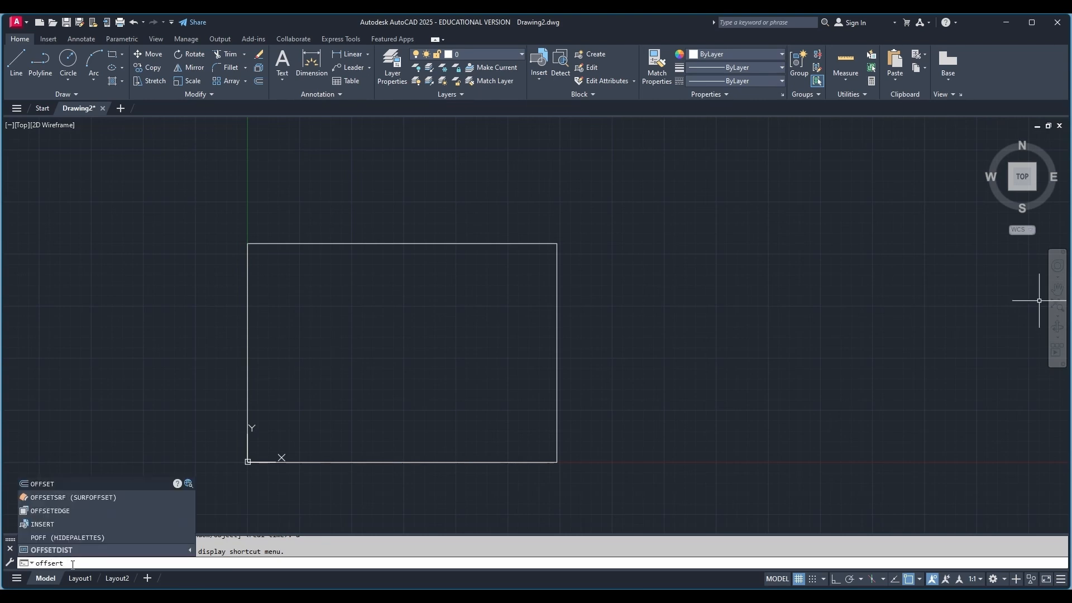
pyautogui.press('BackSpace')
pyautogui.press('BackSpace')
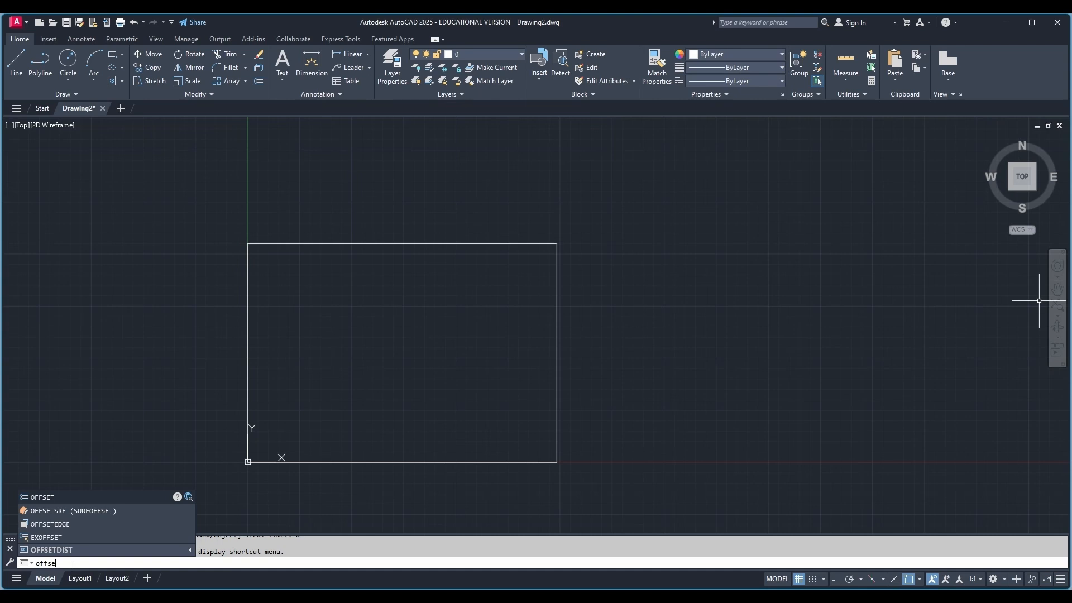
pyautogui.click(33, 497)
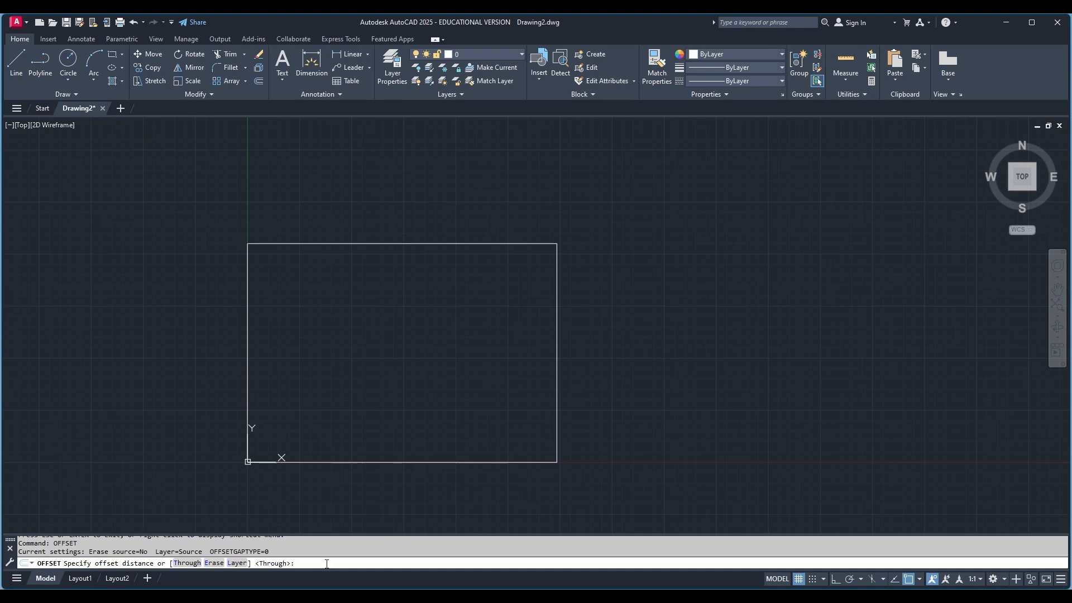
pyautogui.write('10')
pyautogui.press('Return')
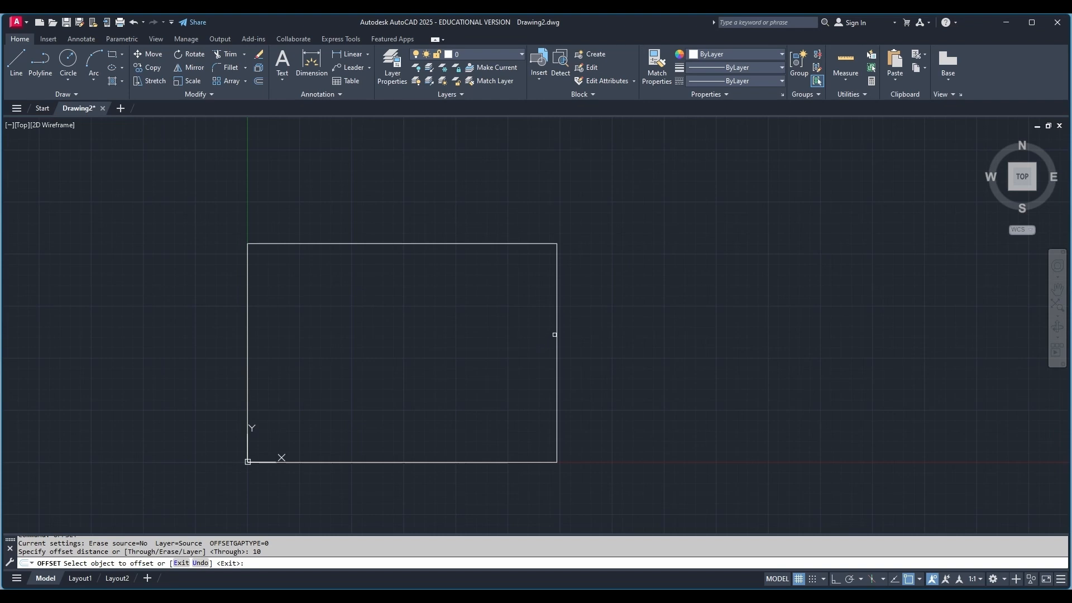
pyautogui.click(556, 331)
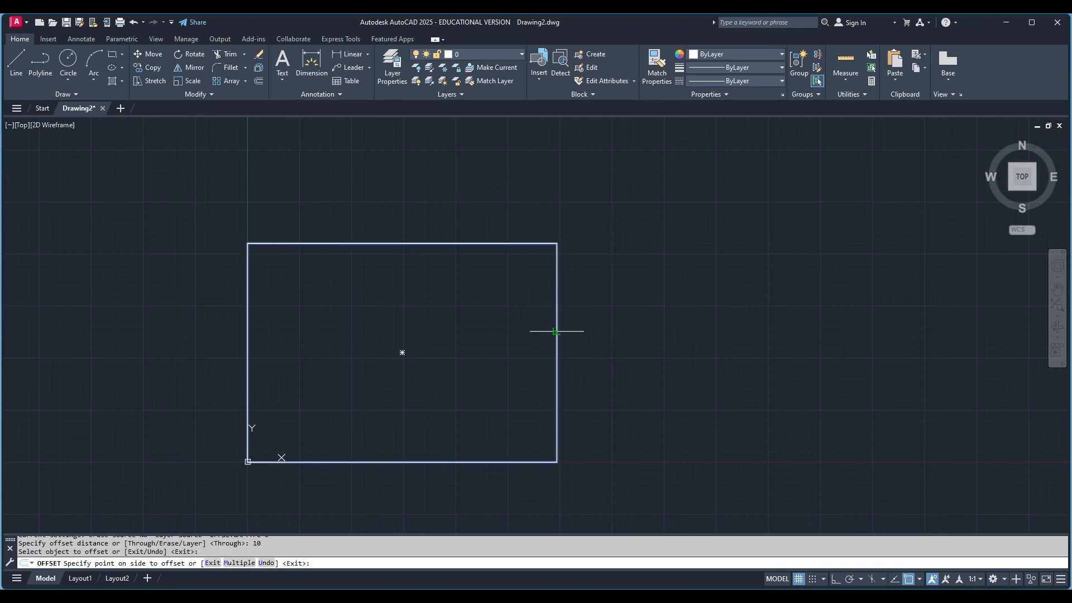
pyautogui.click(546, 331)
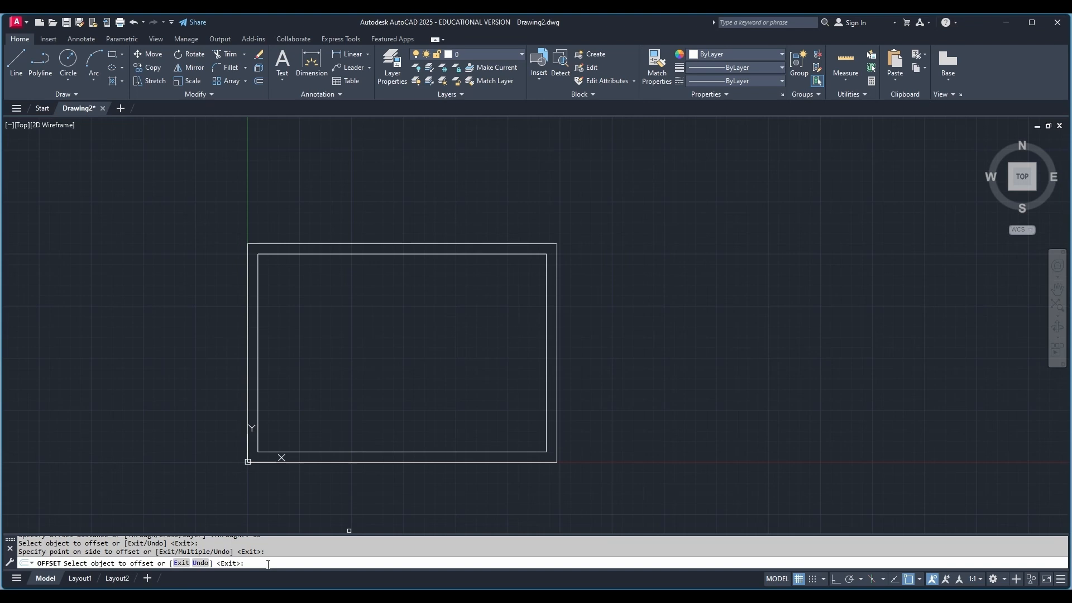
pyautogui.press('Escape')
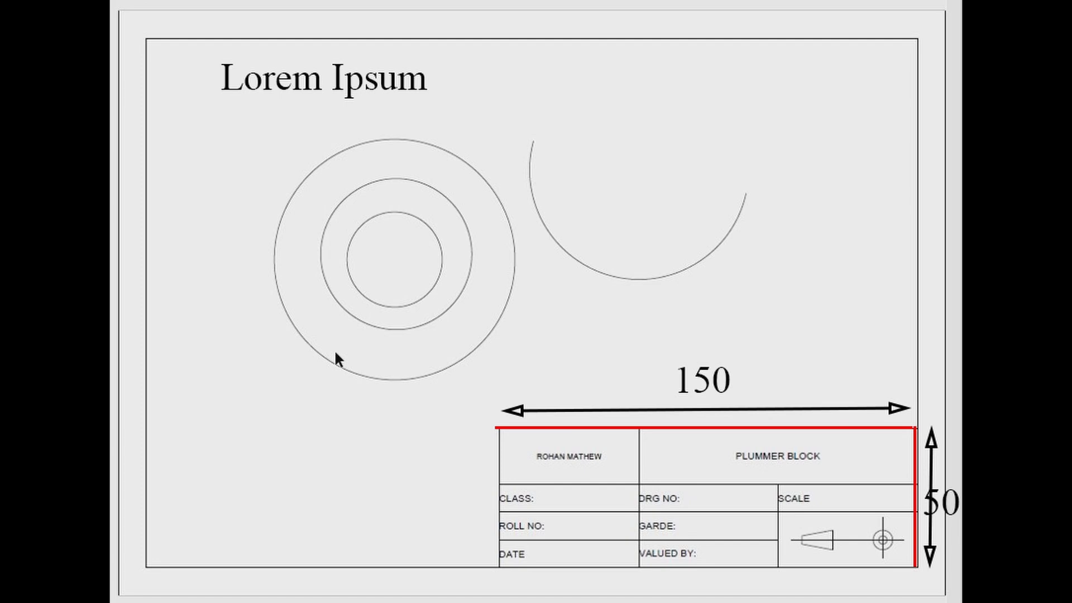
# With Ortho on, draw the title block outline from the inner border's lower-right corner: 50 up, 150 left, then down to the border.
pyautogui.write('line')
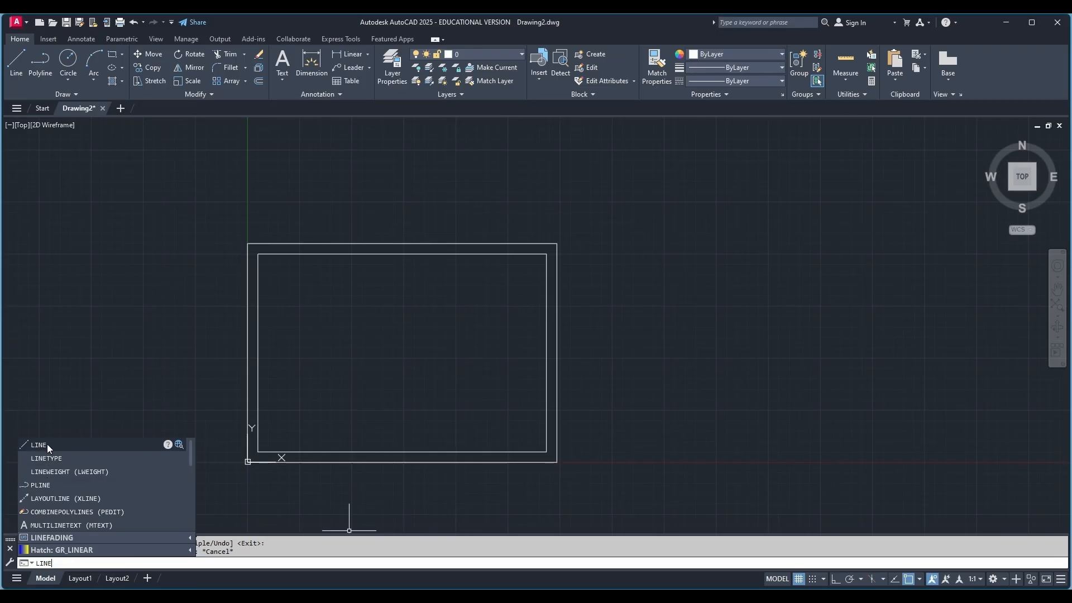
pyautogui.press('Return')
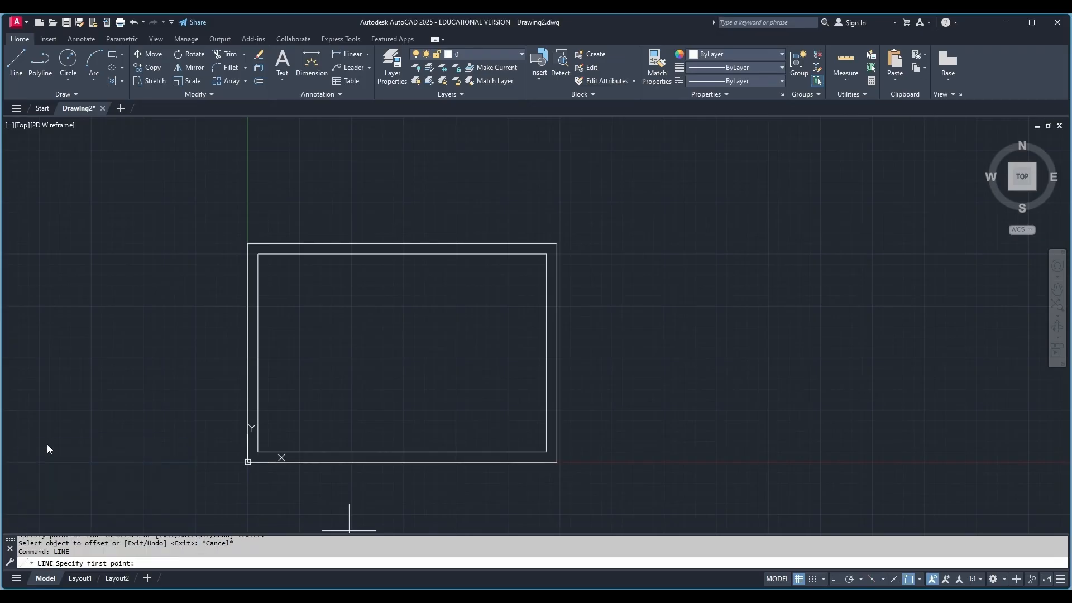
pyautogui.click(547, 451)
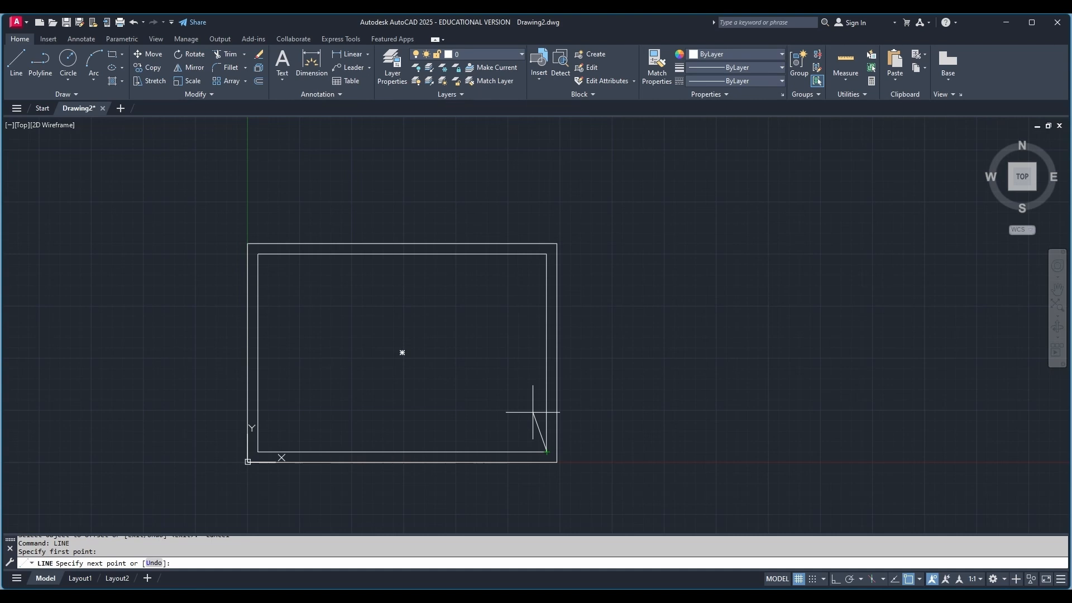
pyautogui.click(838, 582)
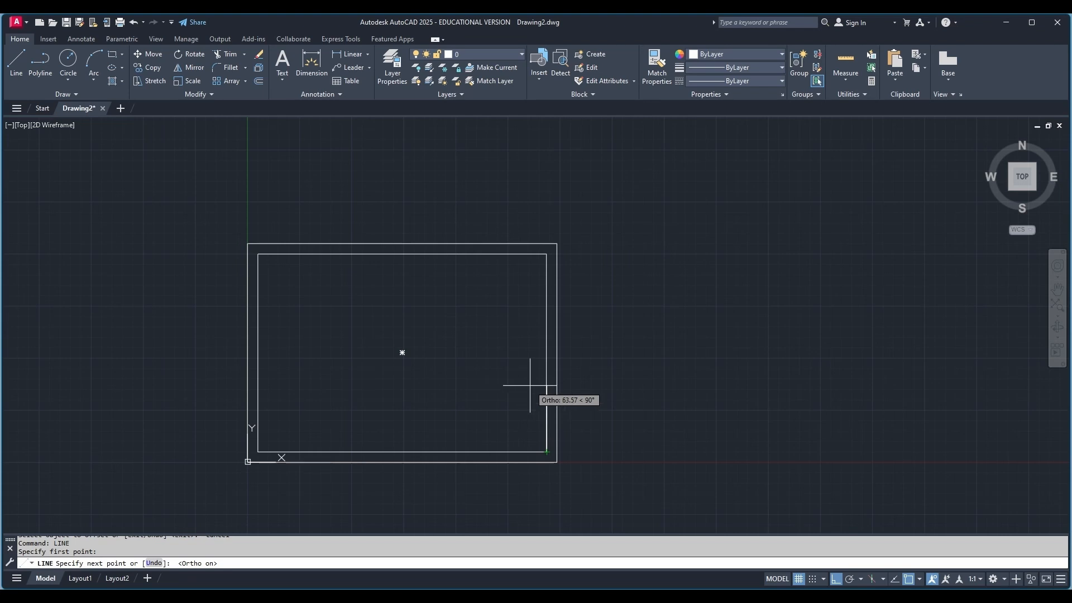
pyautogui.write('50')
pyautogui.press('Return')
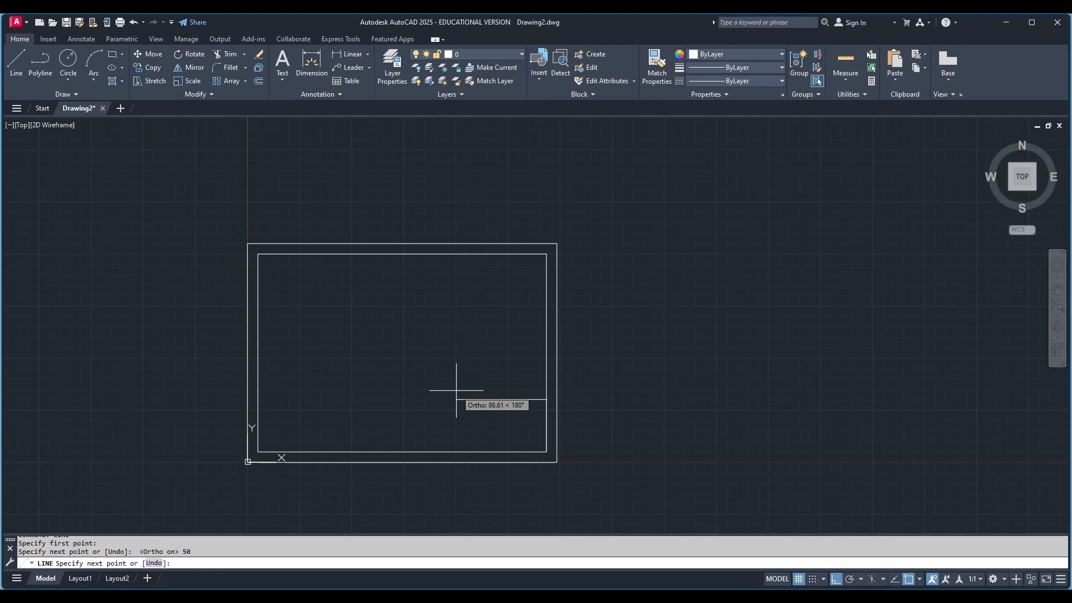
pyautogui.write('150')
pyautogui.press('Return')
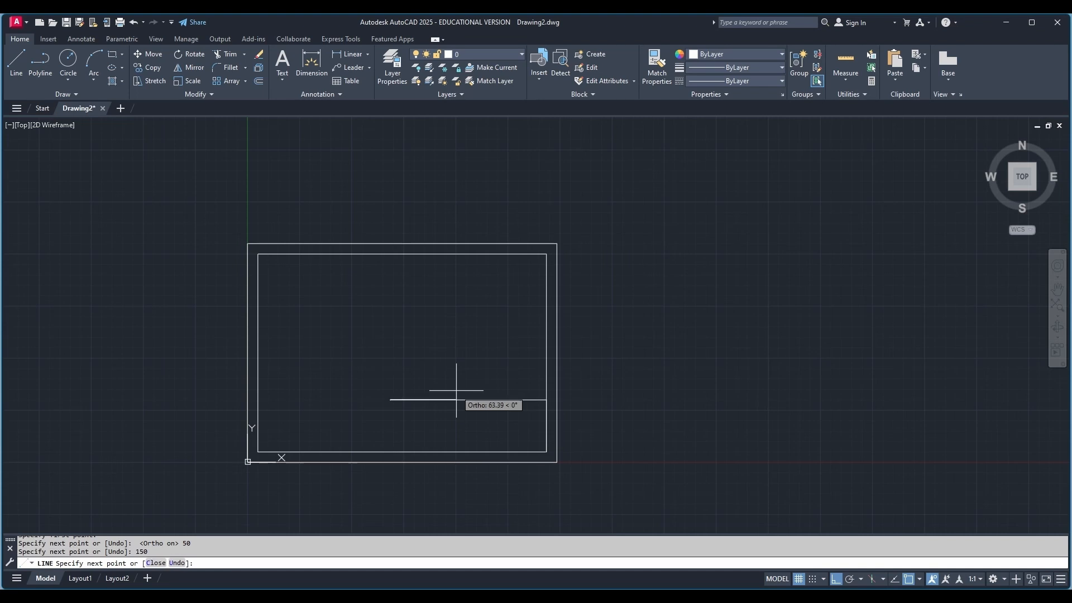
pyautogui.click(391, 452)
pyautogui.press('Escape')
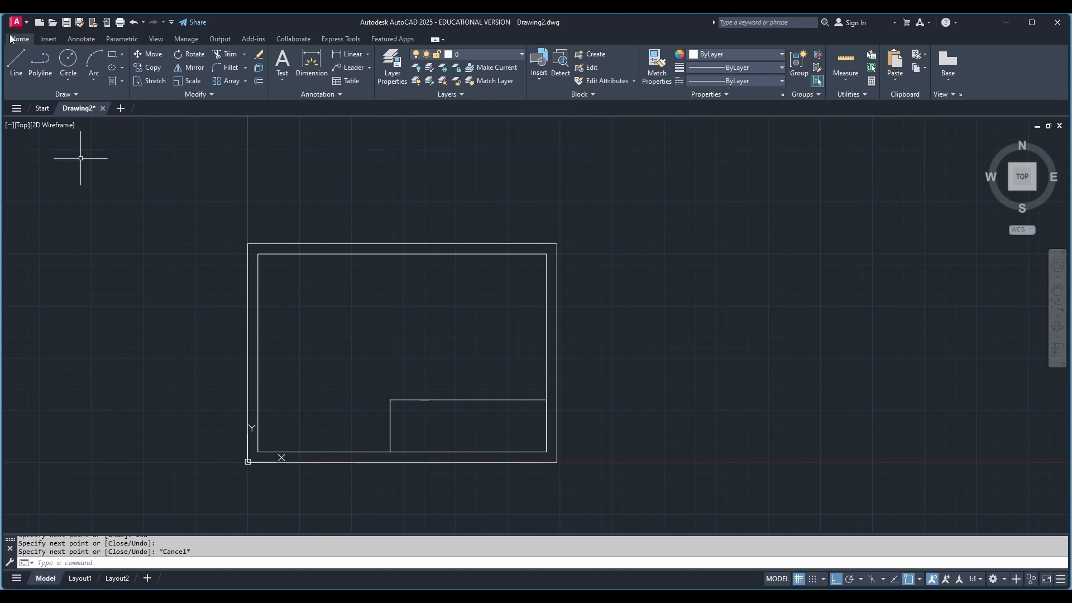
# Draw a separate line along the title block's bottom edge, from its lower-left corner to the inner border's lower-right corner.
pyautogui.click(16, 58)
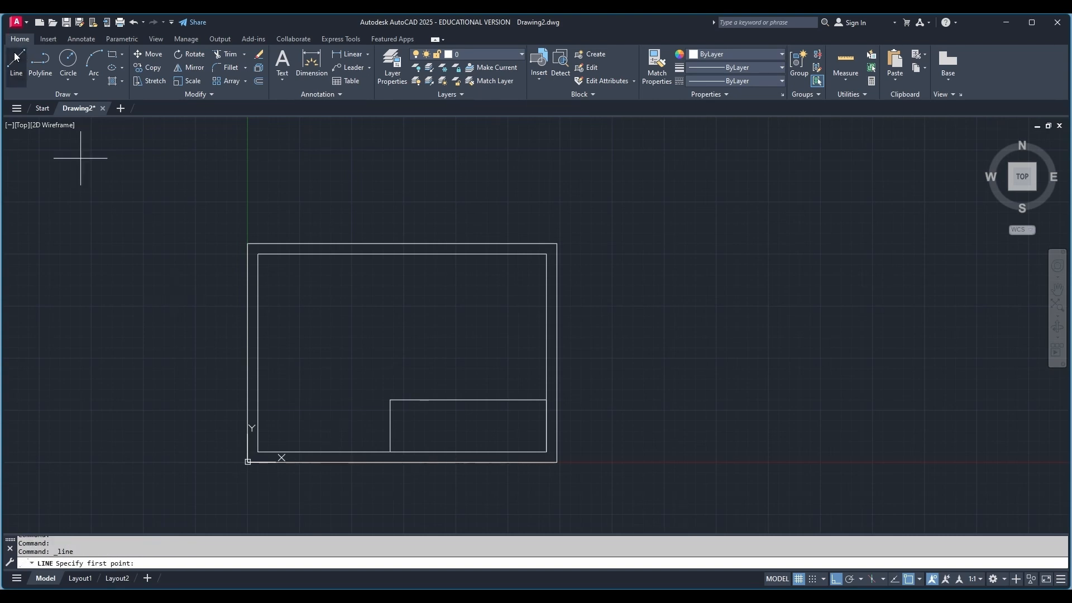
pyautogui.click(390, 451)
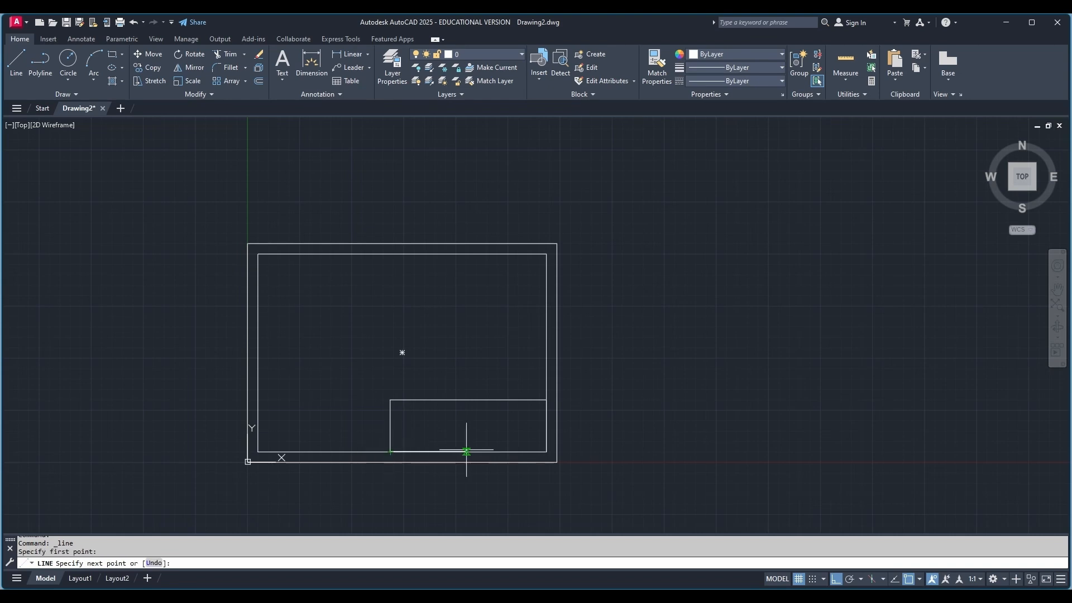
pyautogui.click(547, 451)
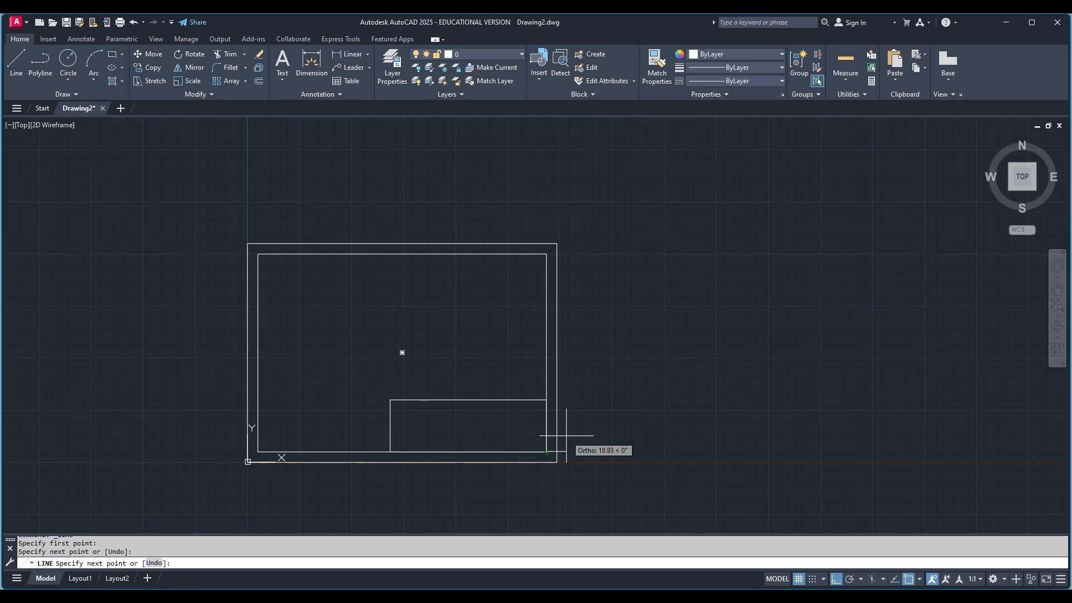
pyautogui.press('Escape')
pyautogui.press('Escape')
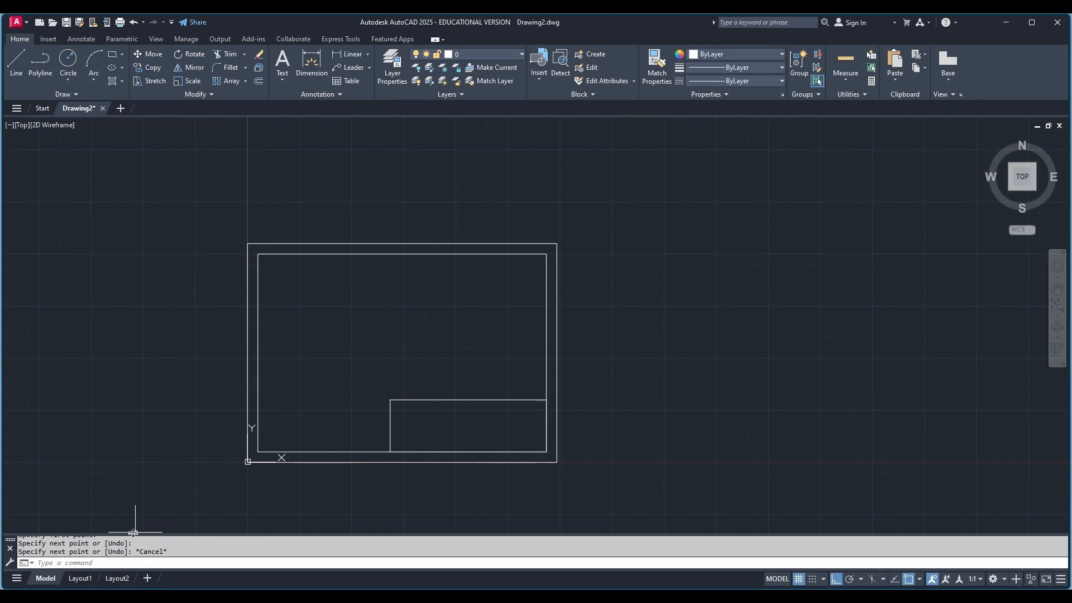
# Offset the title block's bottom line upward three times in succession at 10 mm spacing to form the row lines.
pyautogui.click(94, 560)
pyautogui.write('off')
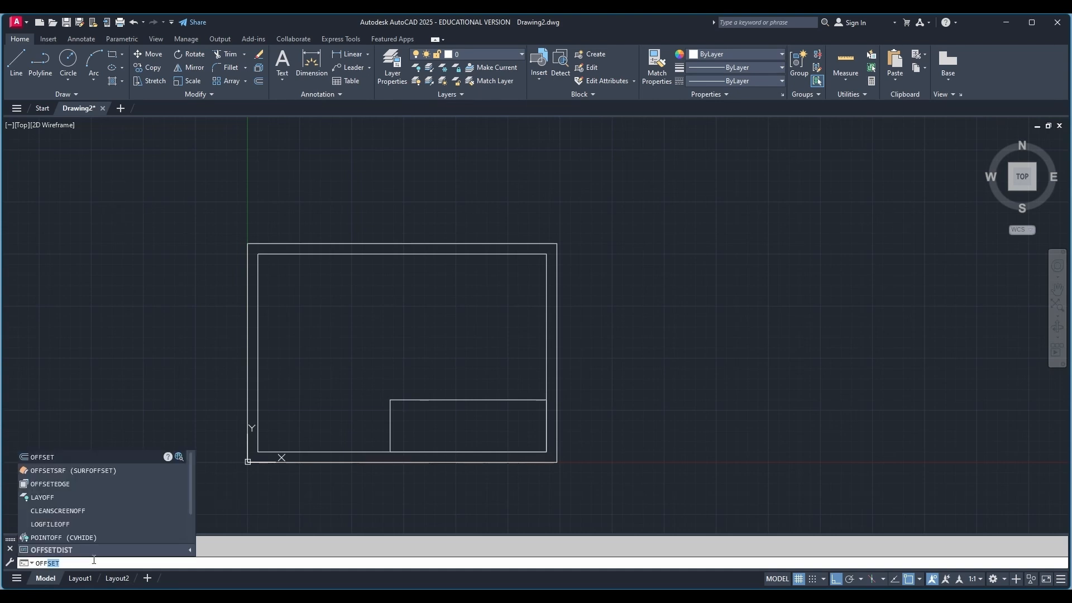
pyautogui.press('Return')
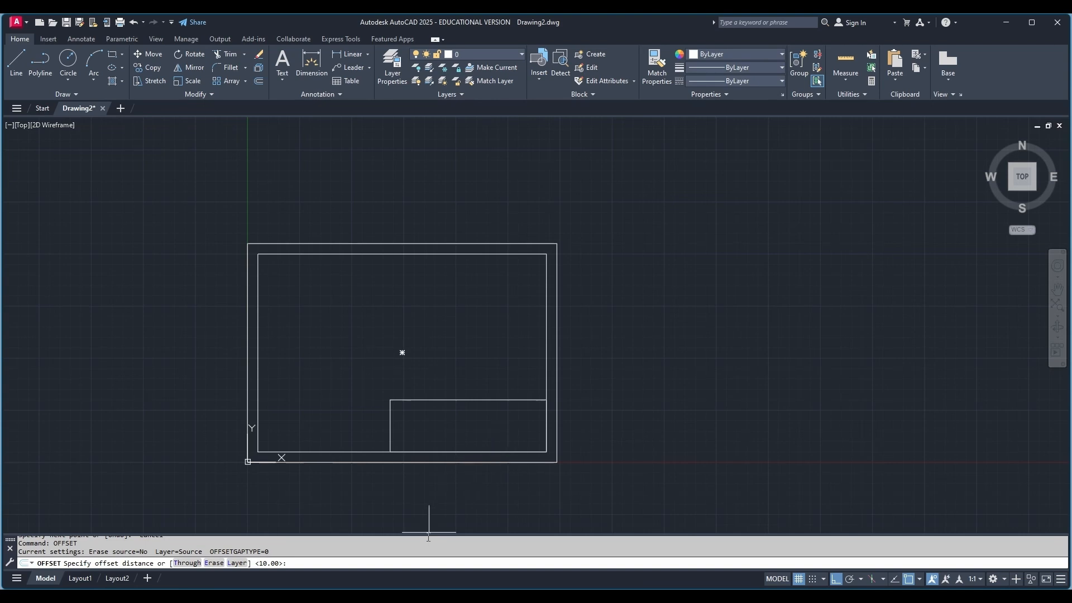
pyautogui.write('10')
pyautogui.press('Return')
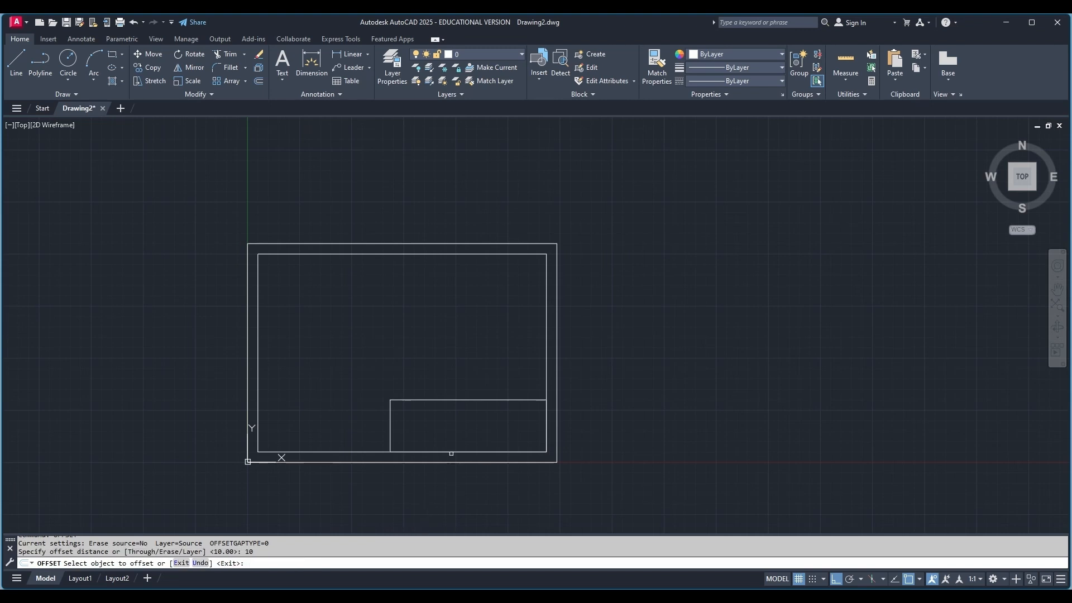
pyautogui.click(451, 452)
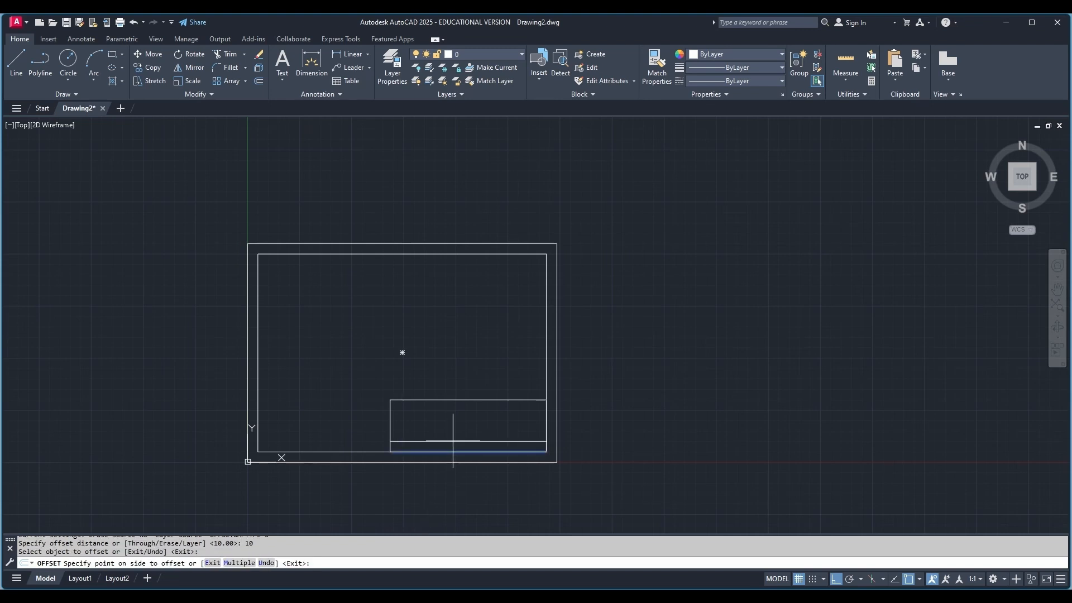
pyautogui.click(453, 442)
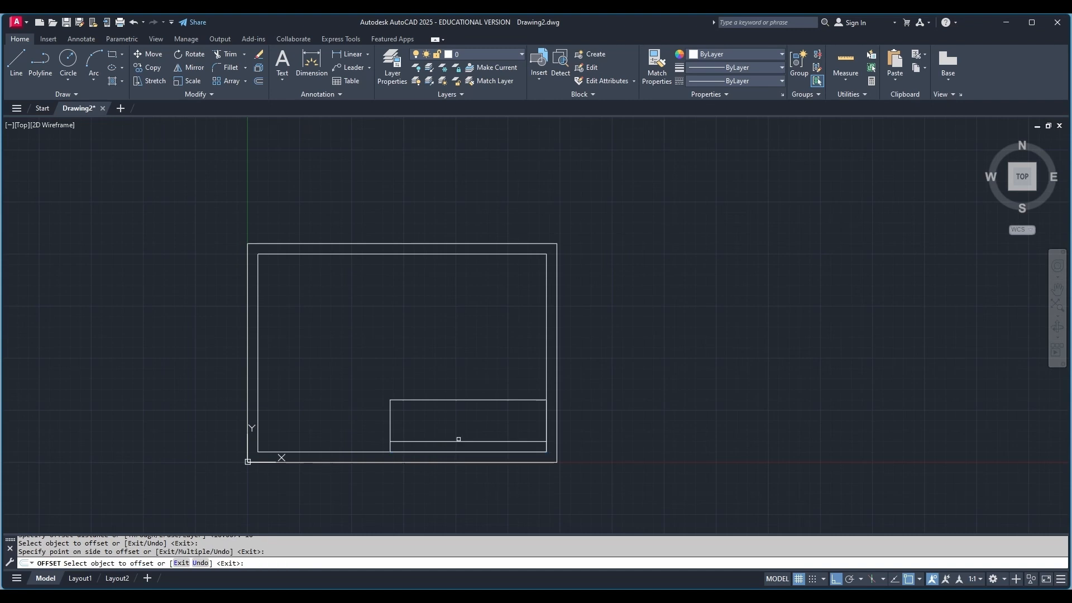
pyautogui.click(457, 441)
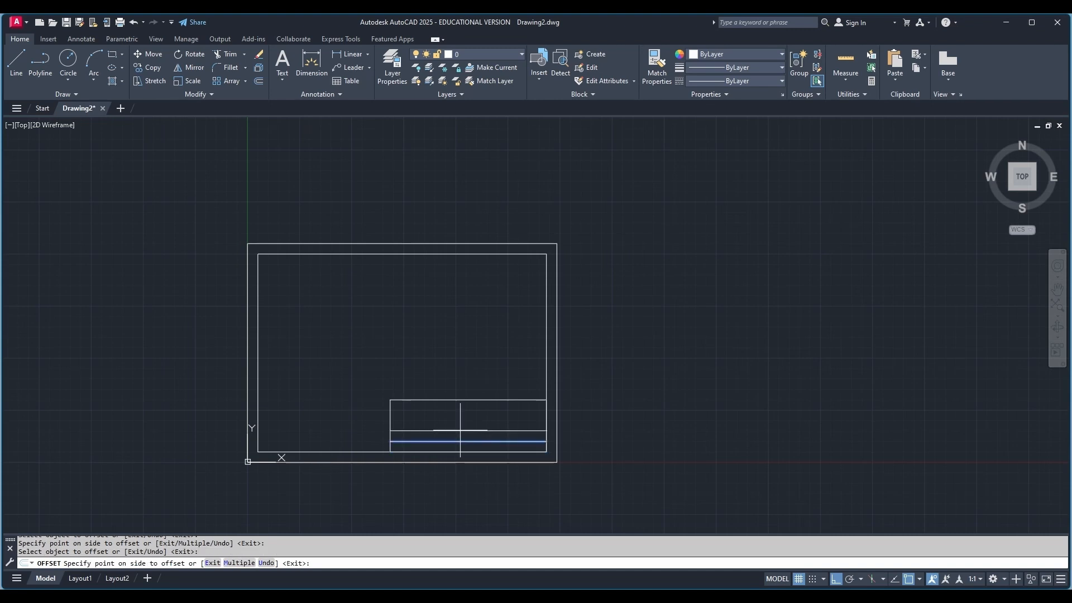
pyautogui.click(460, 430)
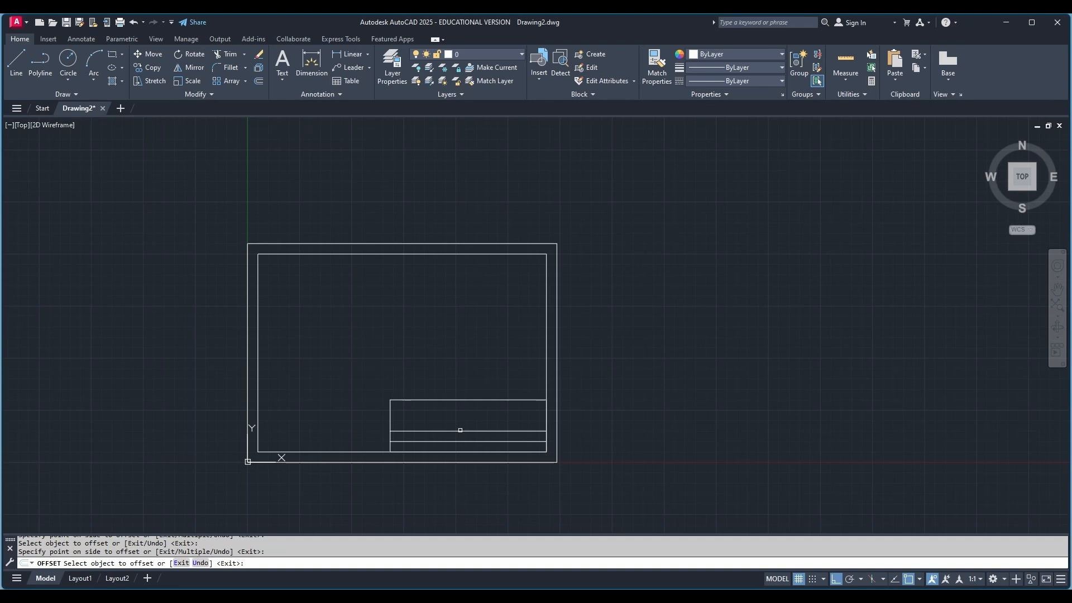
pyautogui.click(460, 430)
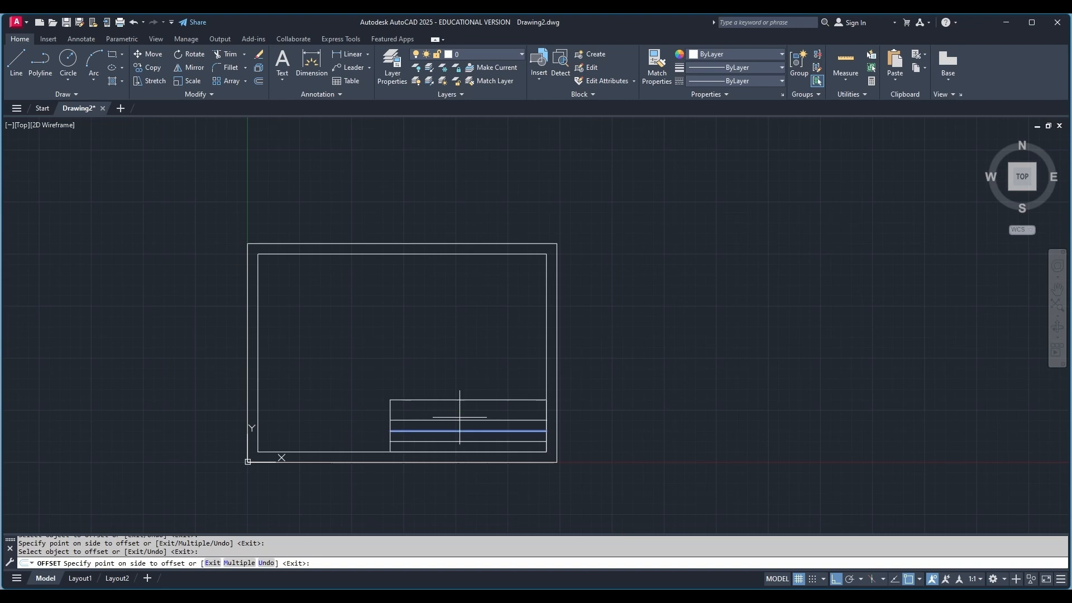
pyautogui.click(460, 417)
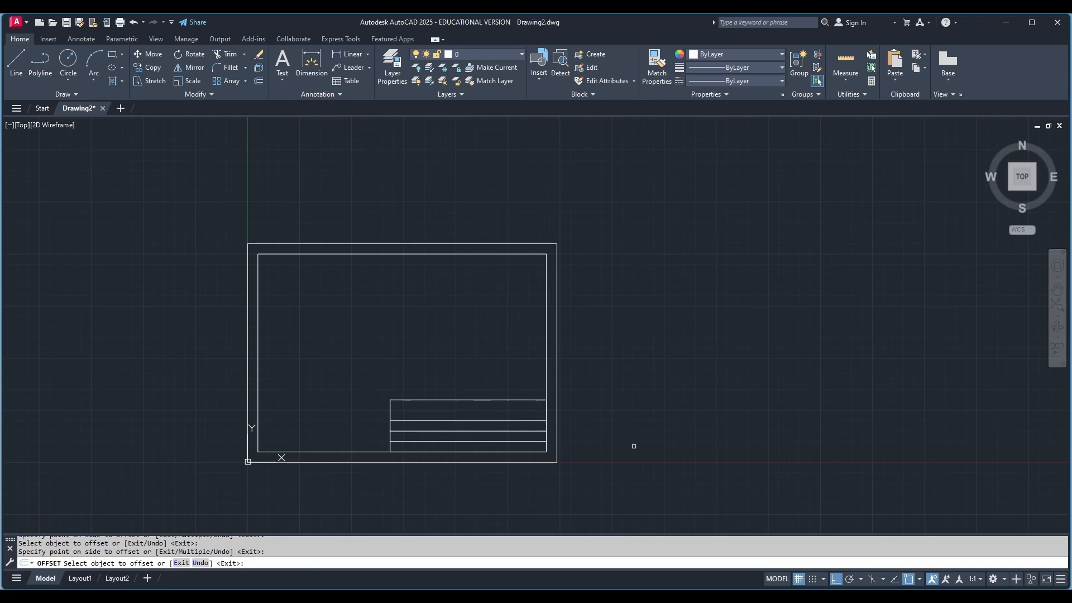
pyautogui.press('Escape')
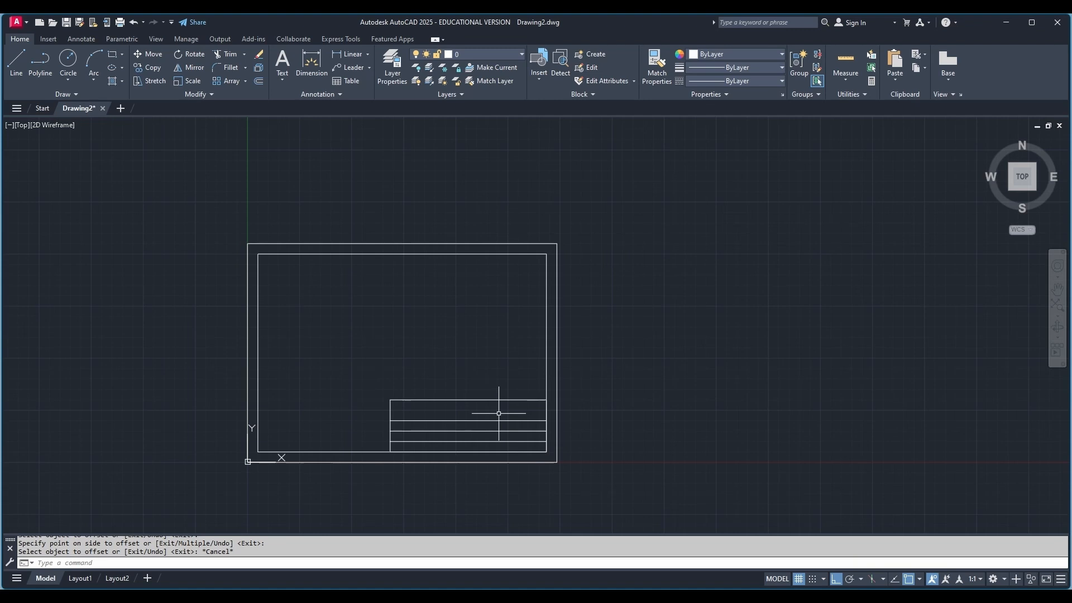
# Offset the title block's left edge 50 mm to the right to form the first column divider.
pyautogui.click(94, 566)
pyautogui.write('OFF')
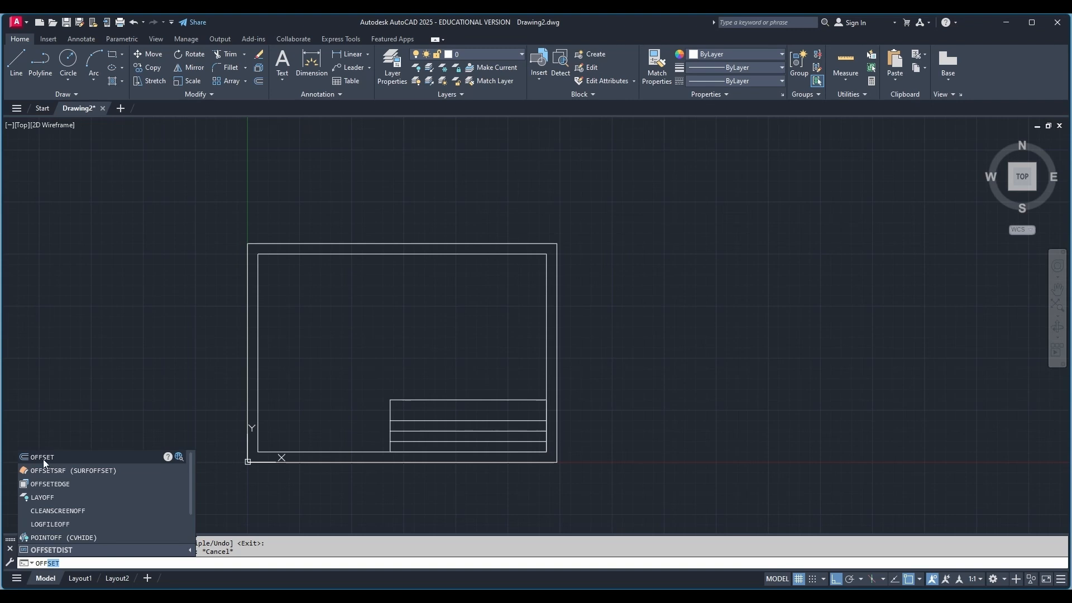
pyautogui.click(43, 457)
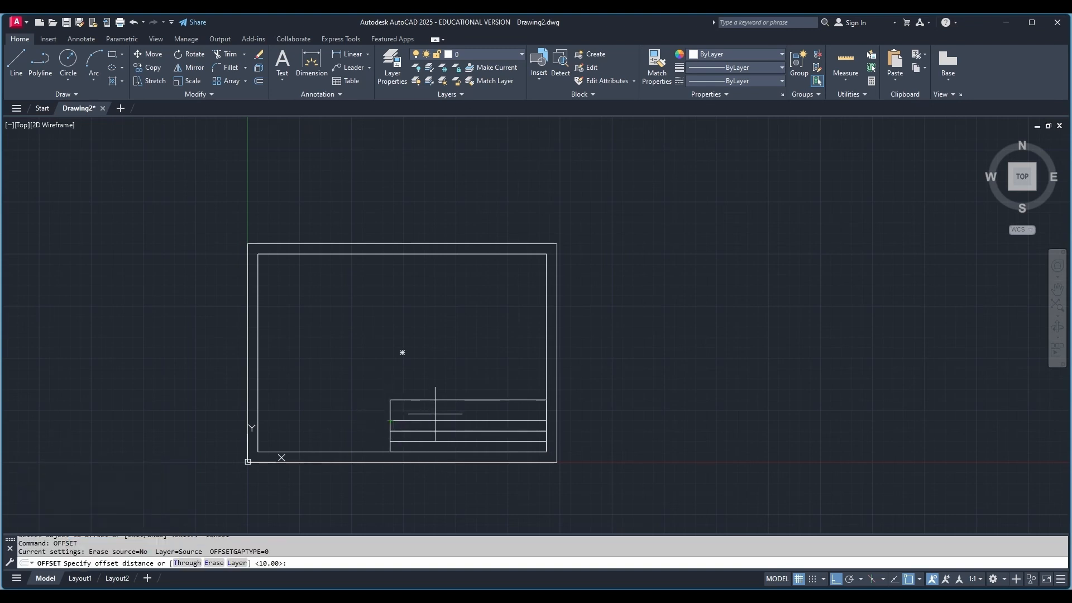
pyautogui.write('50')
pyautogui.press('Return')
pyautogui.click(391, 414)
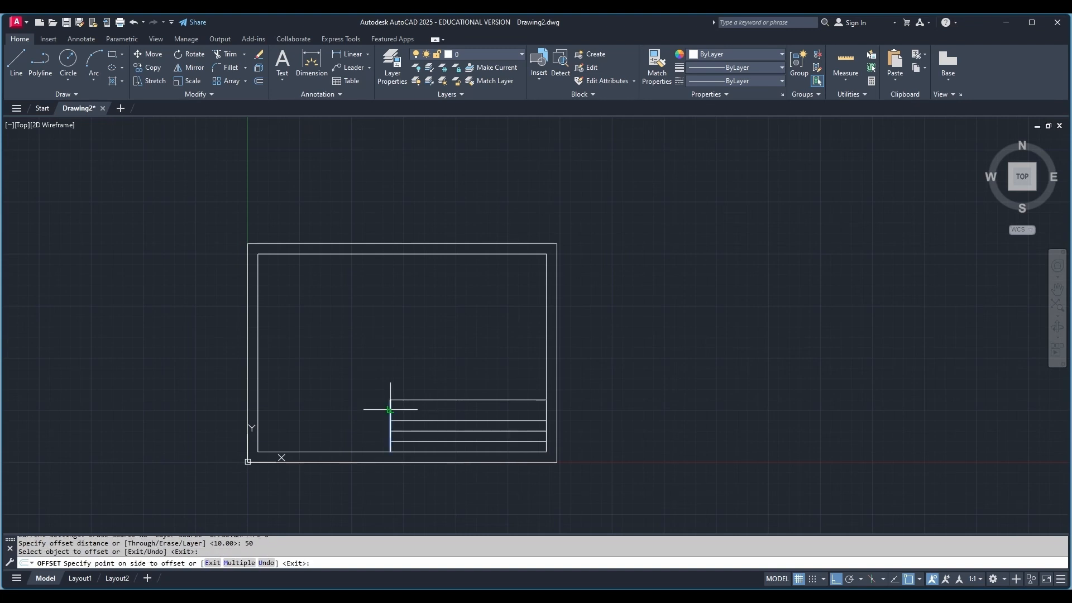
pyautogui.click(427, 408)
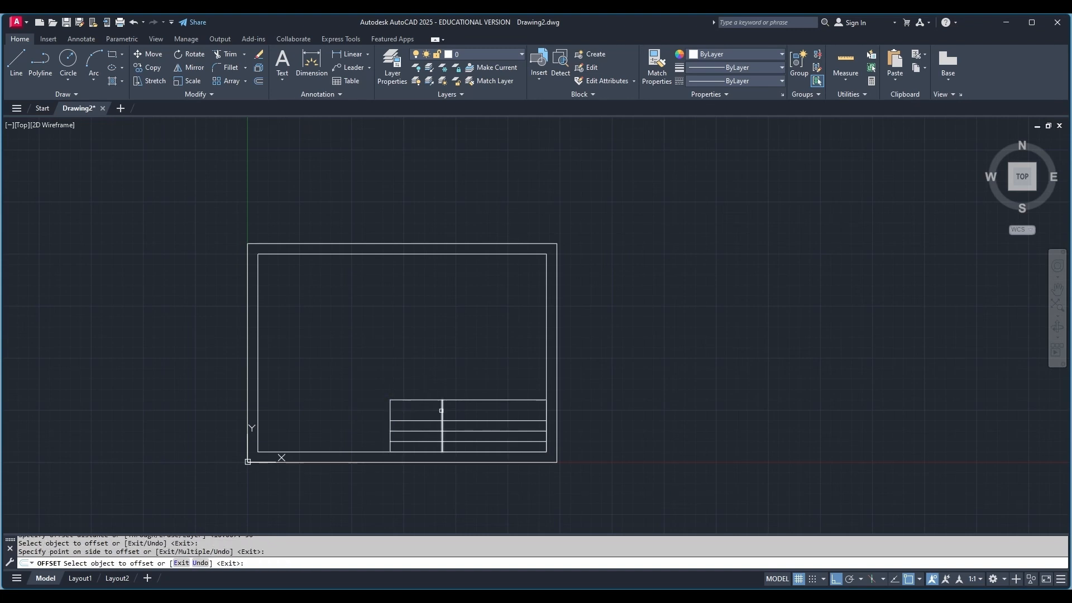
# Offset the first column divider 50 mm to the right to form the title block's second column divider.
pyautogui.click(441, 411)
pyautogui.click(506, 414)
pyautogui.press('Escape')
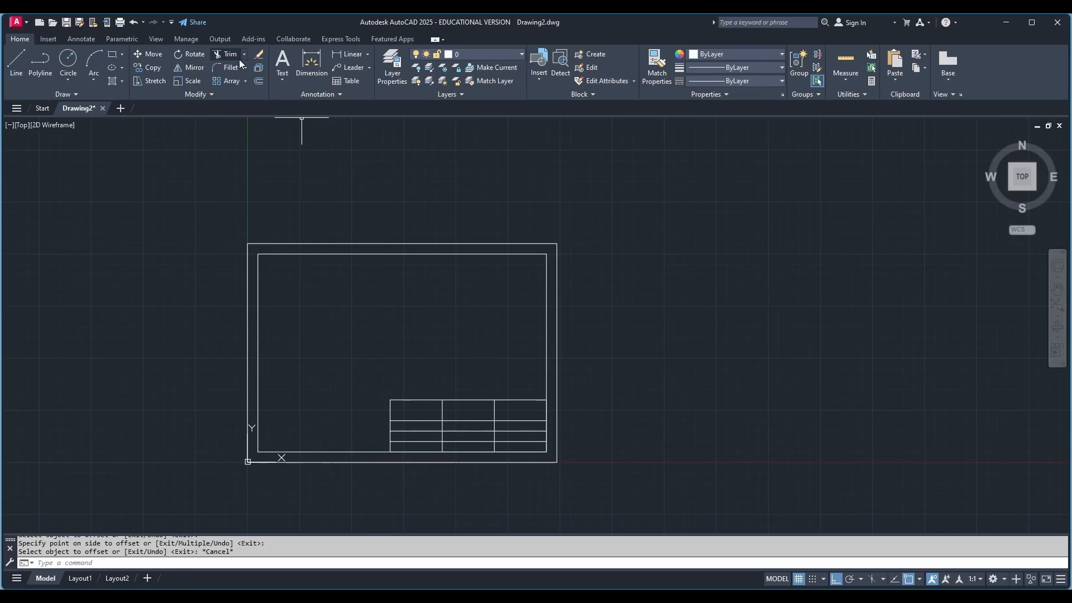
# Trim the lowest row line out of the title block's right column and the second column divider out of the top row.
pyautogui.click(230, 54)
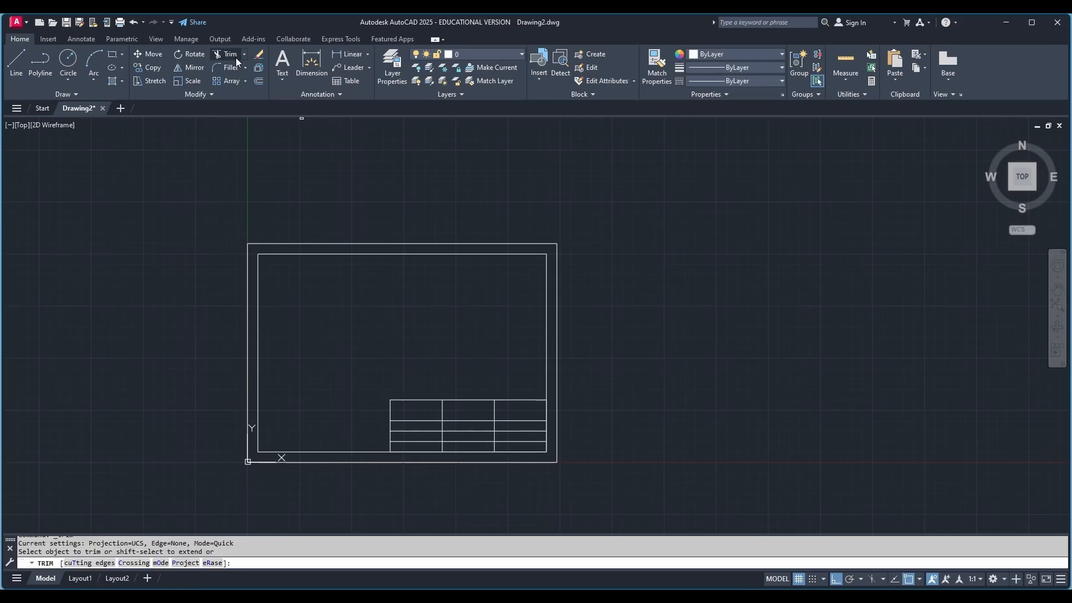
pyautogui.click(529, 442)
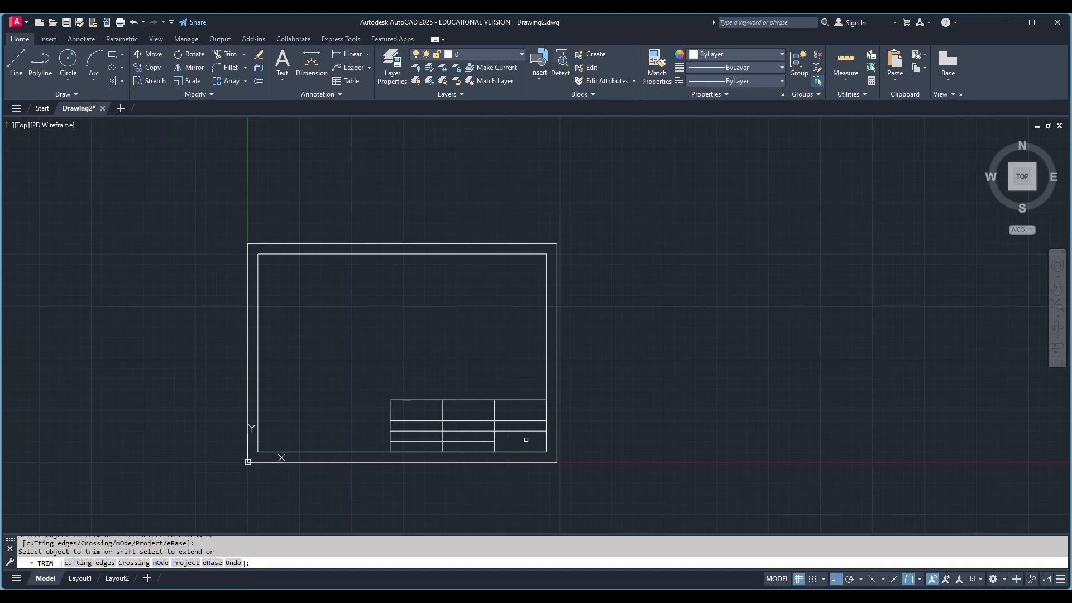
pyautogui.click(494, 413)
pyautogui.press('Escape')
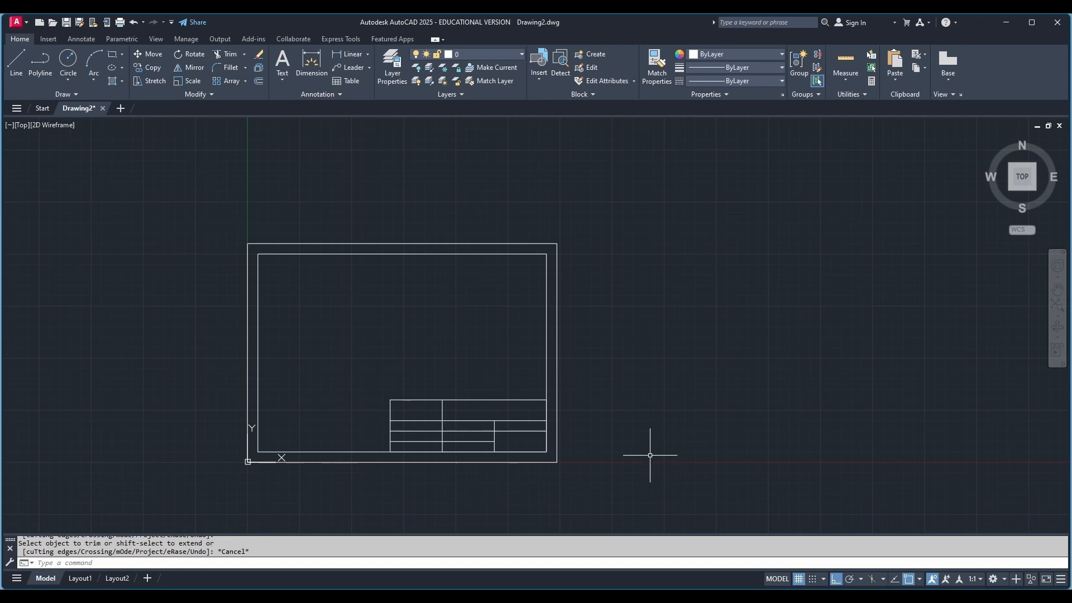
# Add the multiline text NAME with Middle Center justification, spanning the title block's upper-left cell.
pyautogui.click(151, 564)
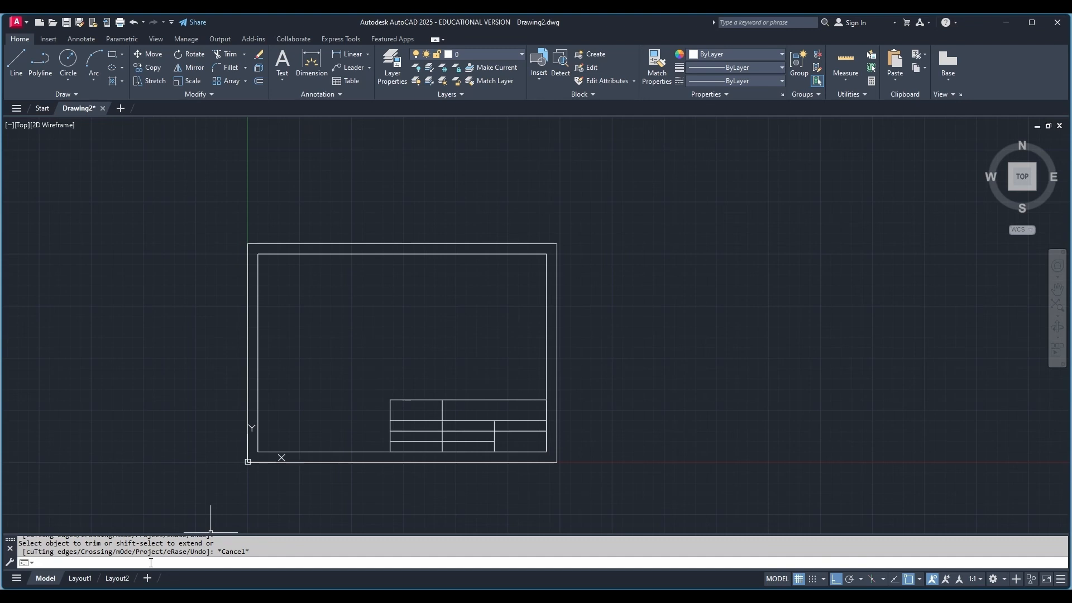
pyautogui.write('MTEX')
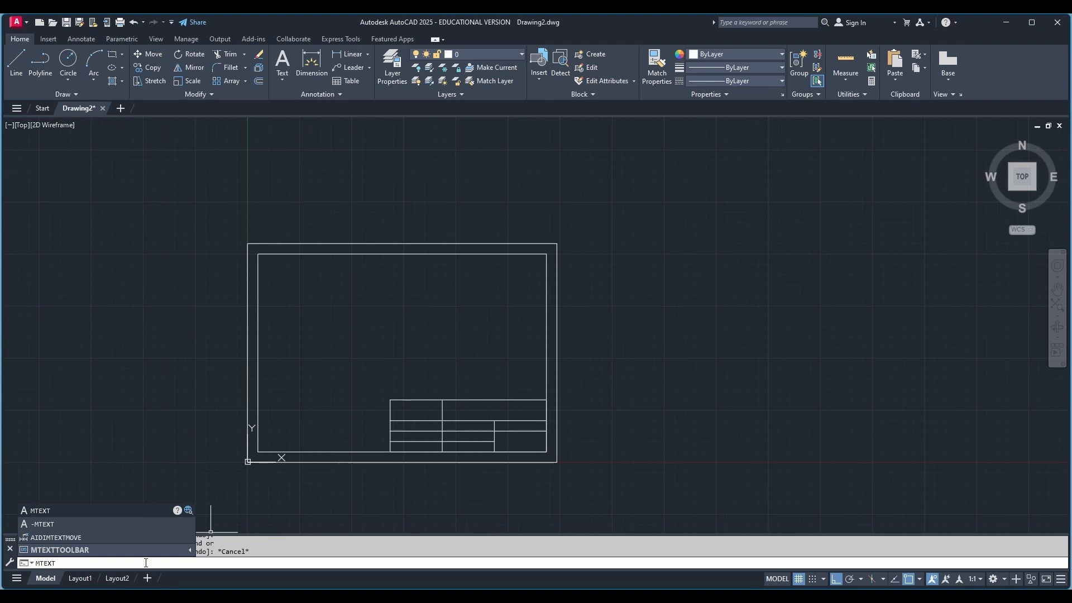
pyautogui.write('T')
pyautogui.click(43, 511)
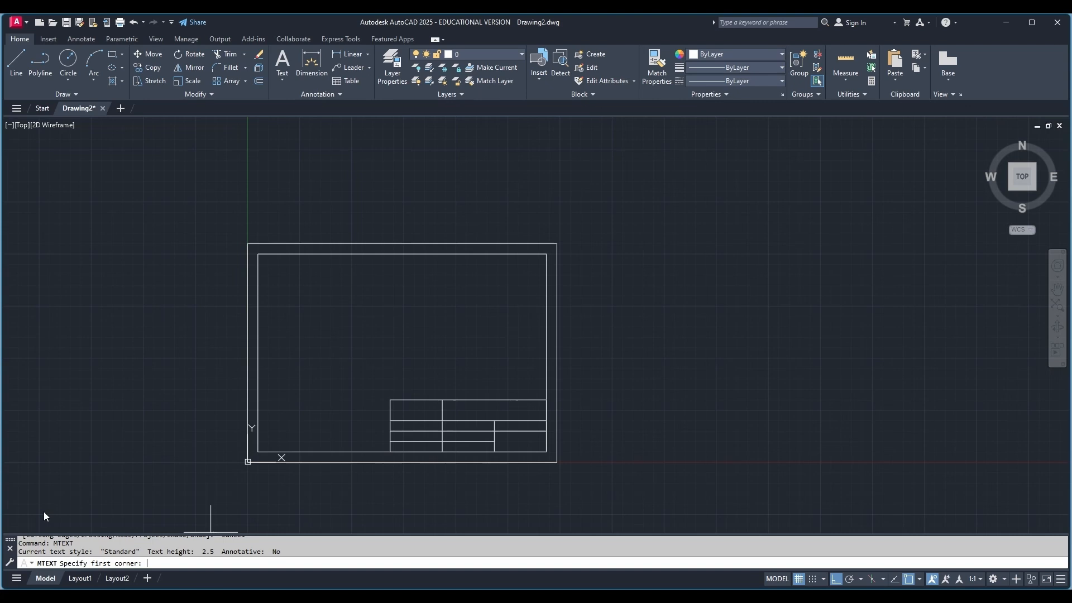
pyautogui.click(391, 400)
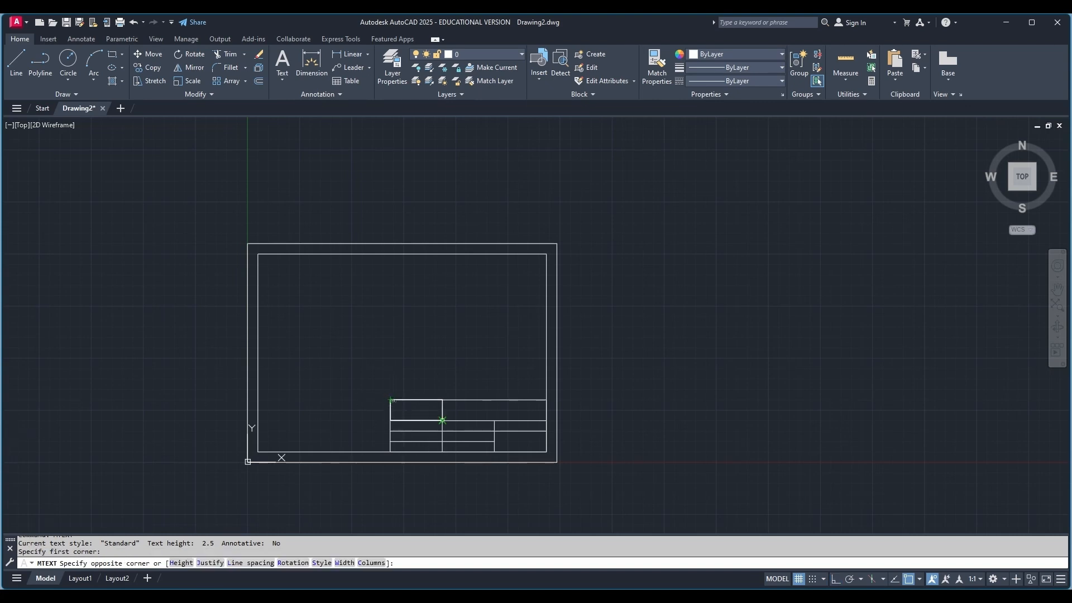
pyautogui.click(441, 421)
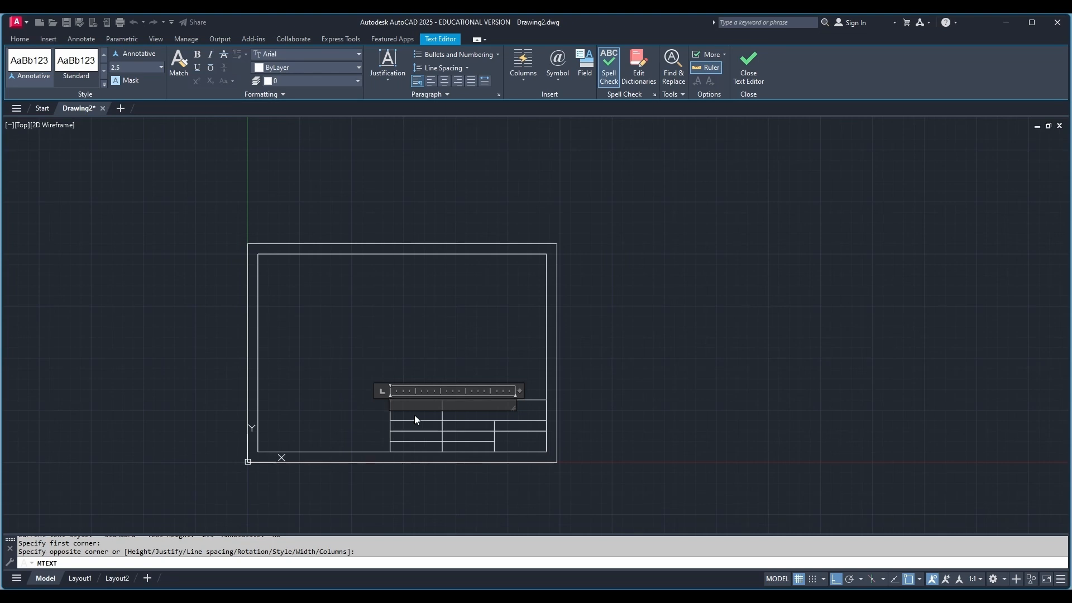
pyautogui.click(391, 80)
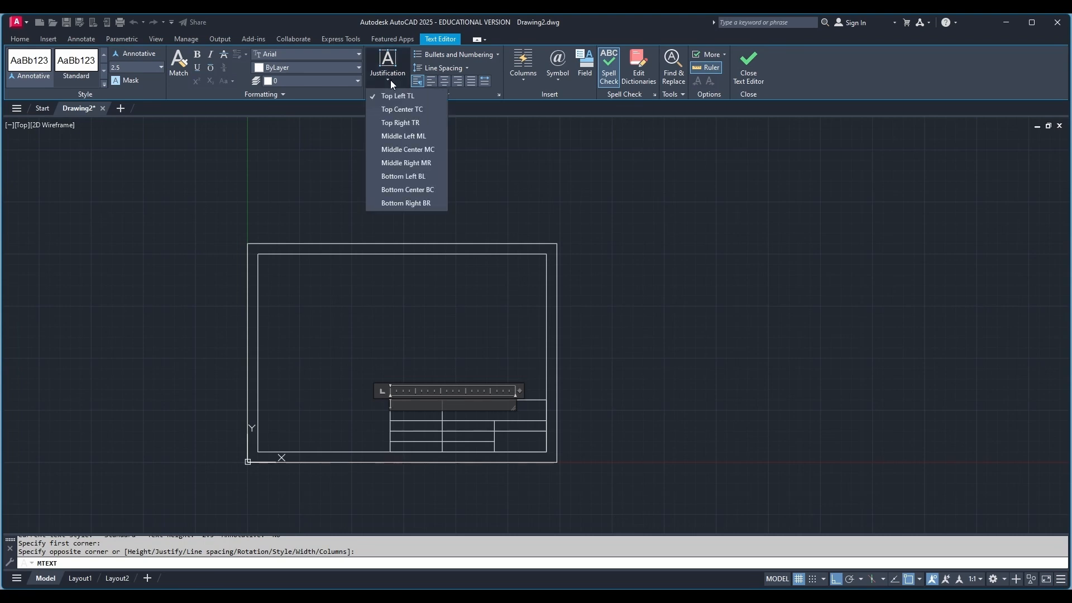
pyautogui.click(414, 149)
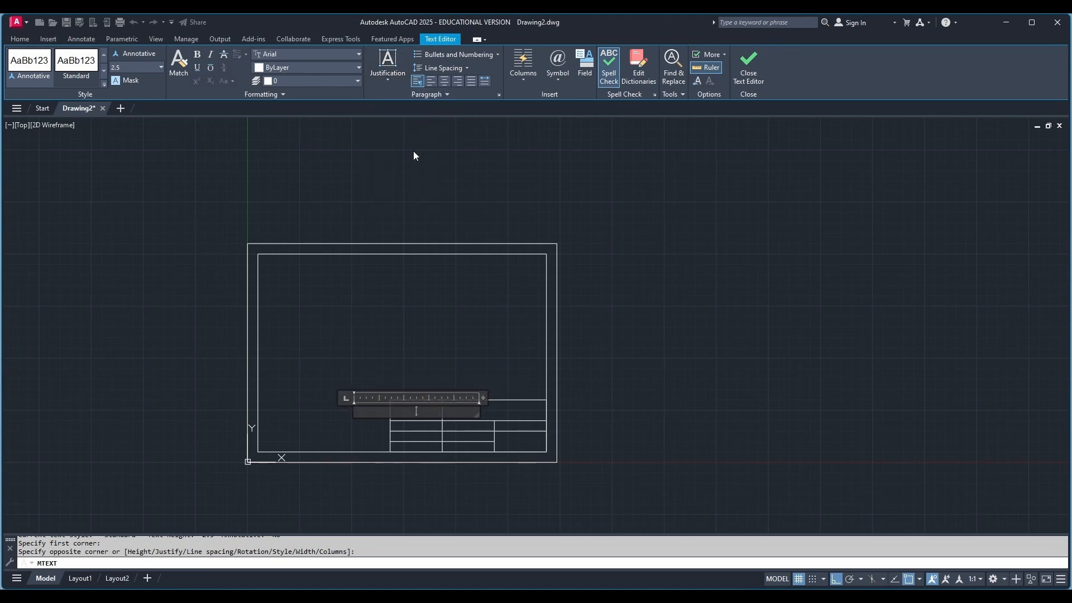
pyautogui.write('NAME')
pyautogui.click(790, 383)
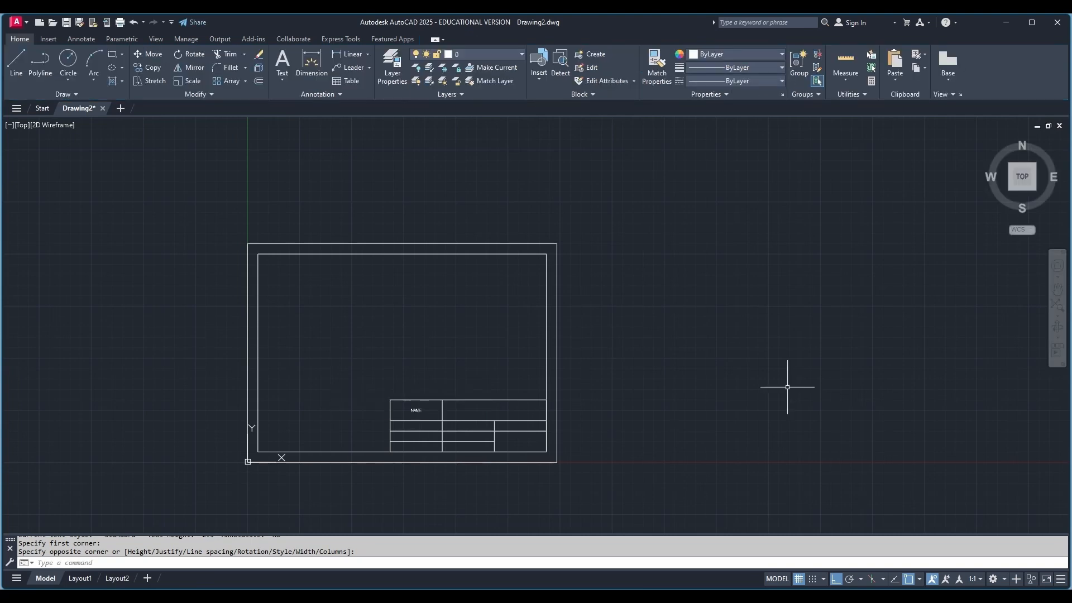
pyautogui.press('Escape')
# Add the multiline text NAME OF DRAWING with Middle Center justification, spanning the wide cell in the title block's top row.
pyautogui.click(286, 78)
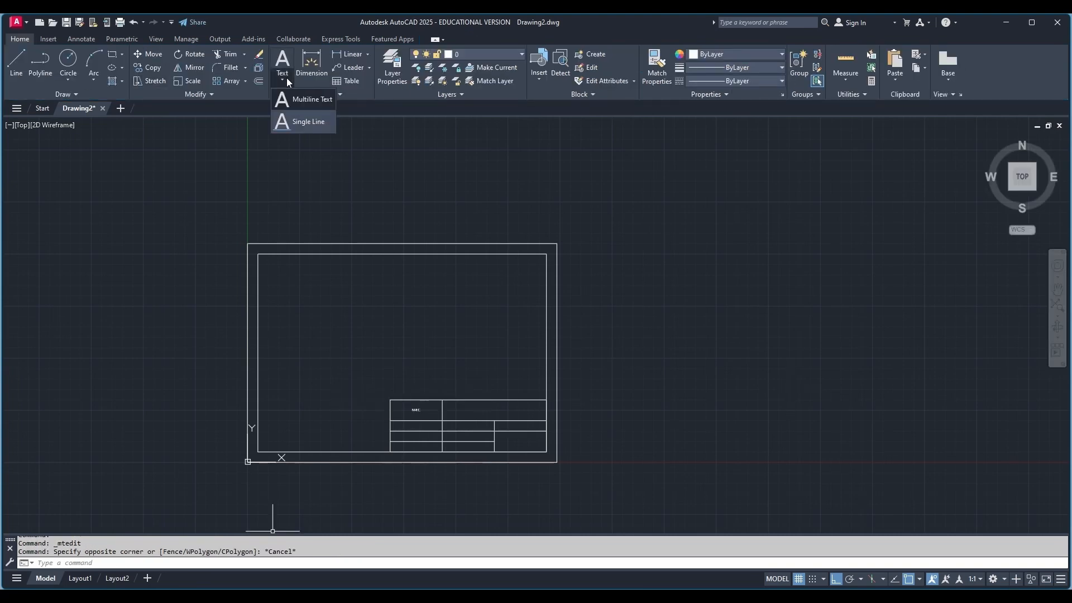
pyautogui.click(306, 100)
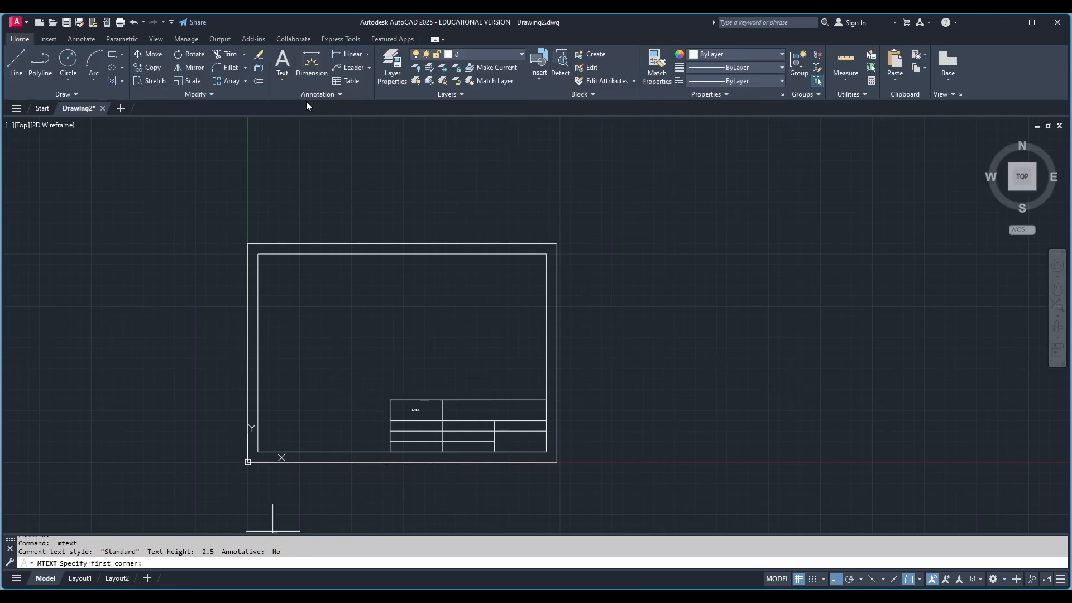
pyautogui.click(443, 399)
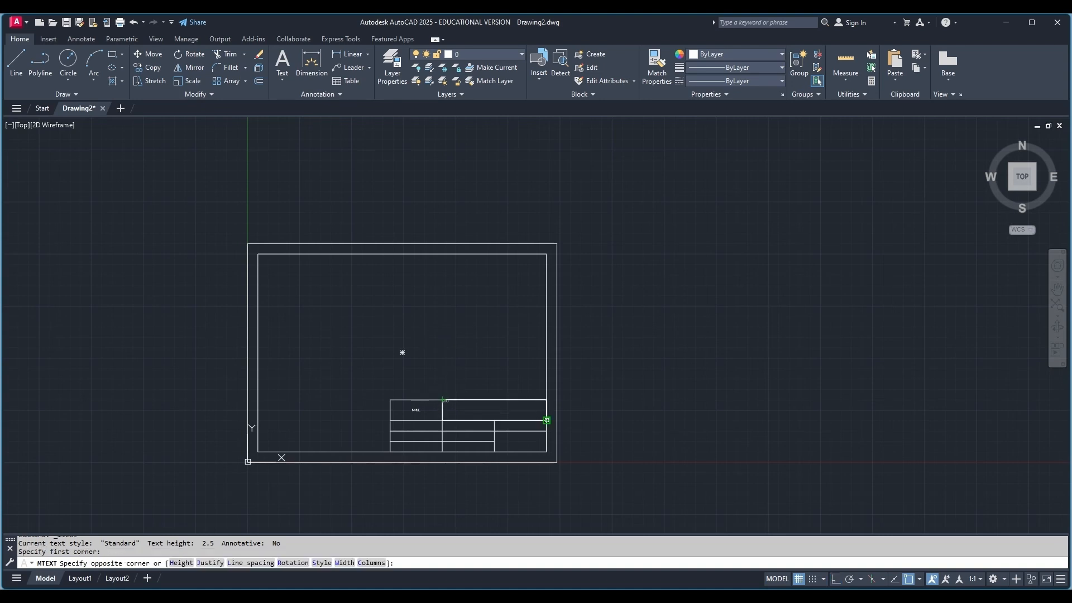
pyautogui.click(546, 423)
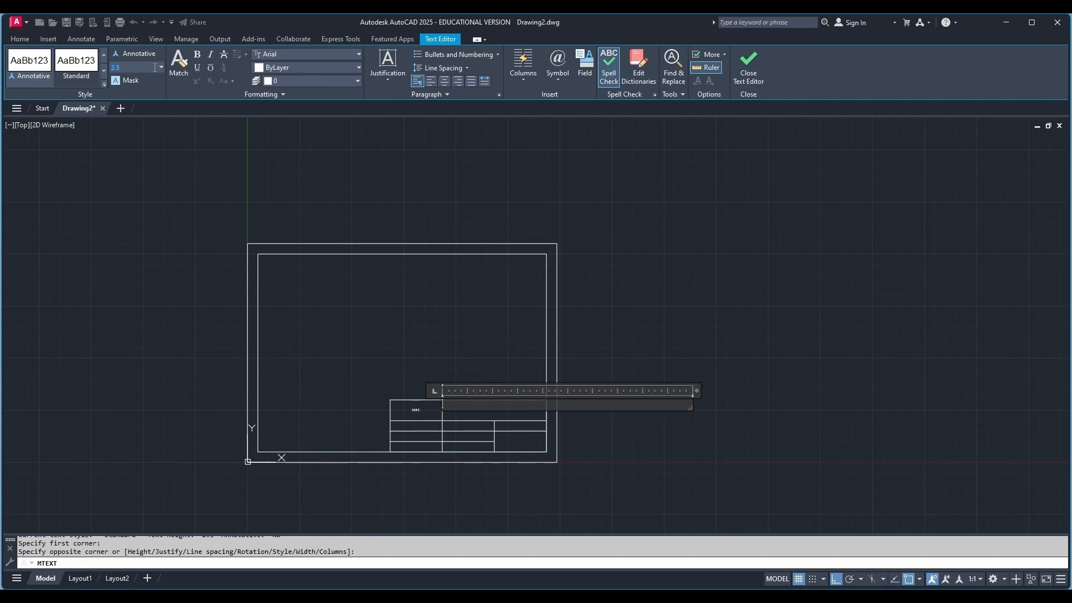
pyautogui.click(389, 81)
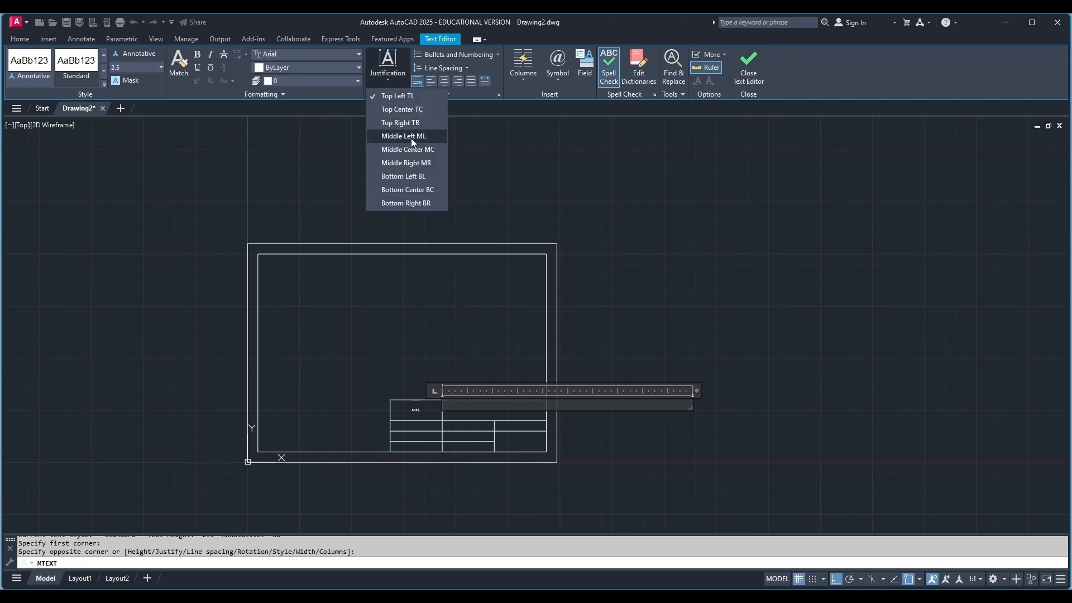
pyautogui.click(418, 152)
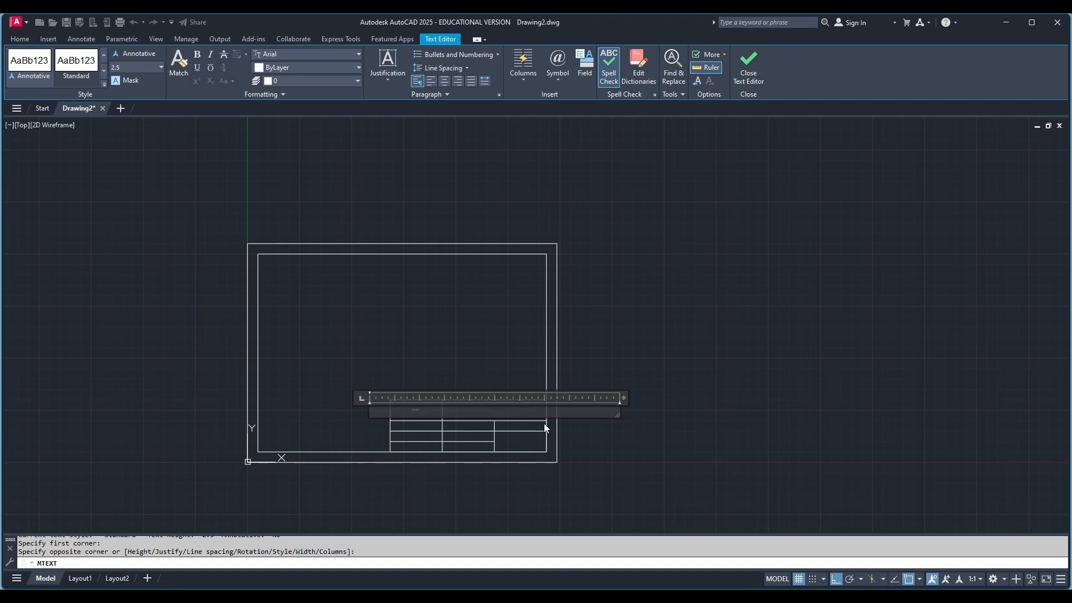
pyautogui.write('NAME OF DRAWING')
pyautogui.click(546, 424)
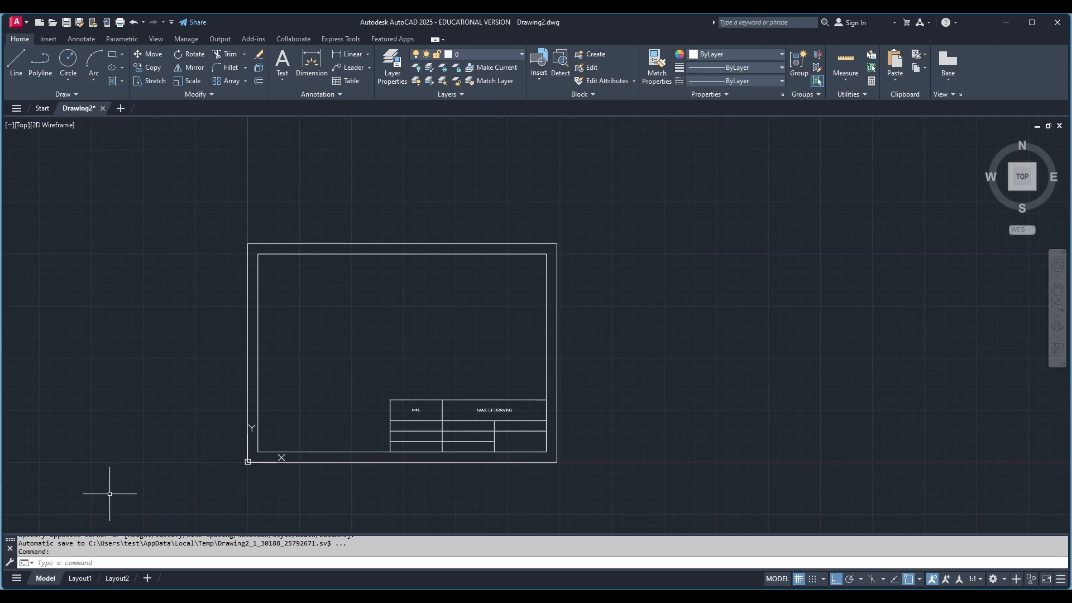
# Add the multiline text CLASS: with Middle Center justification in the left-column cell directly below NAME.
pyautogui.click(86, 559)
pyautogui.write('z')
pyautogui.press('Return')
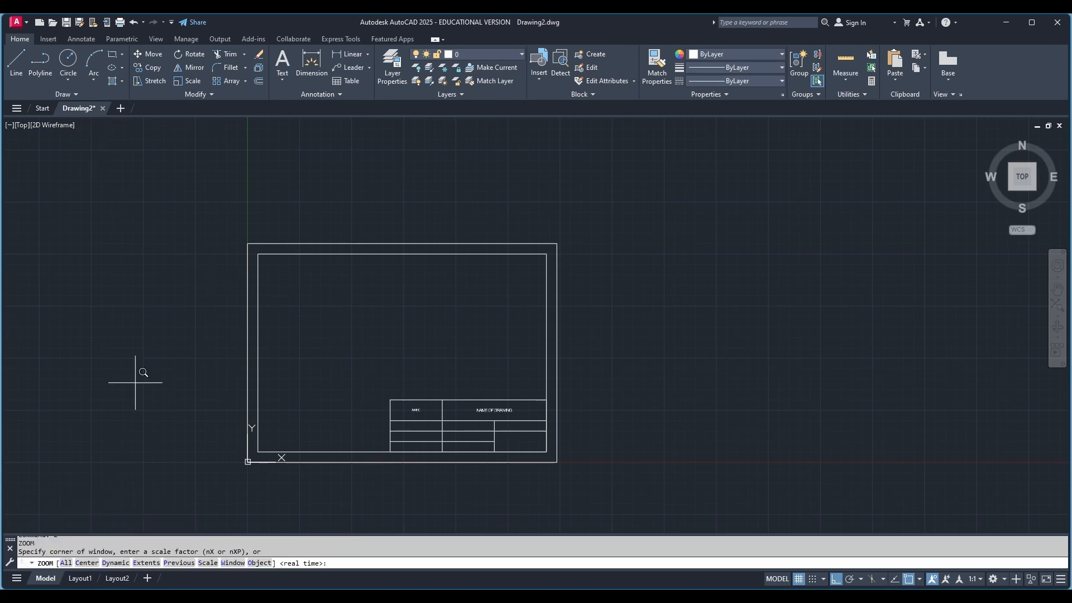
pyautogui.click(235, 229)
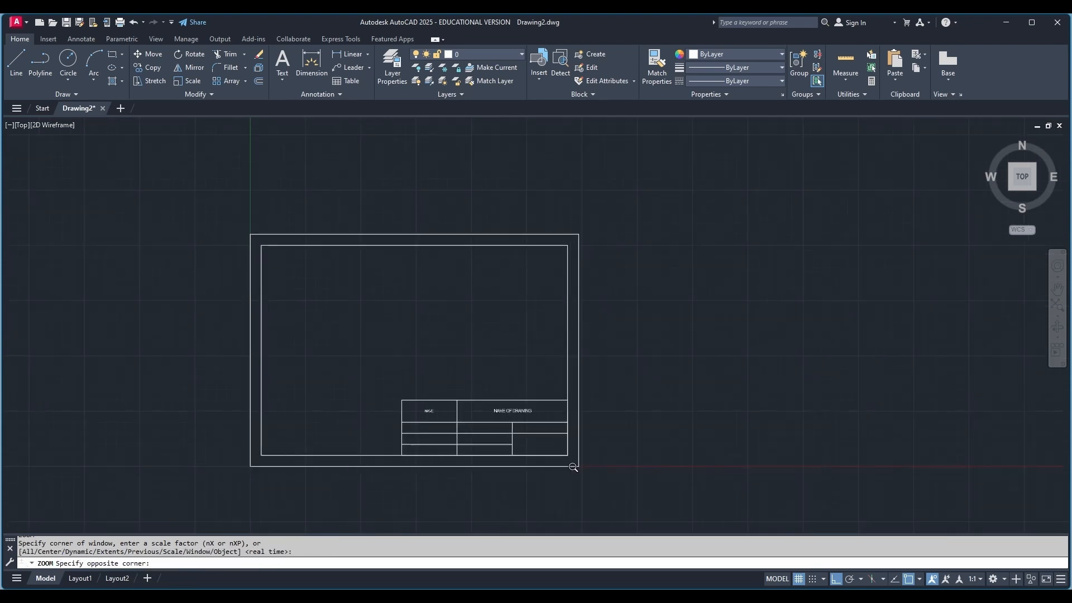
pyautogui.click(574, 467)
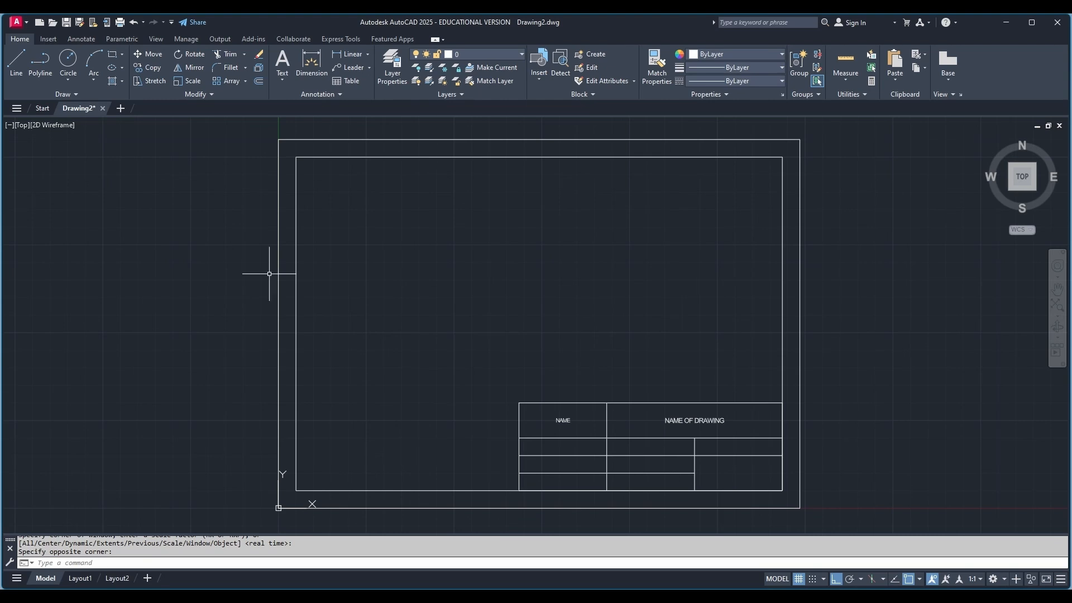
pyautogui.write('M')
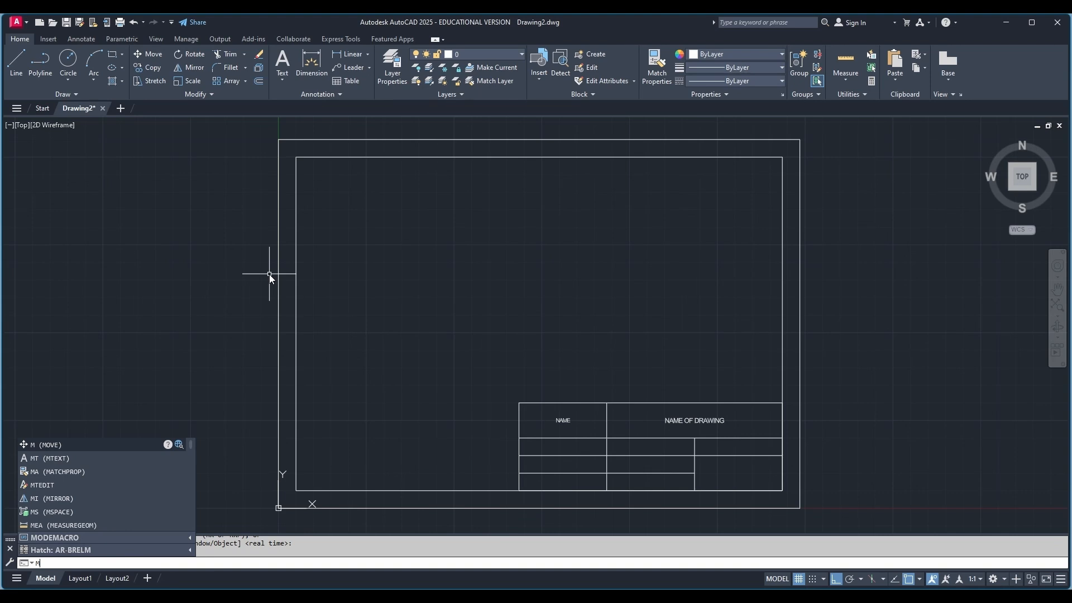
pyautogui.write('UL')
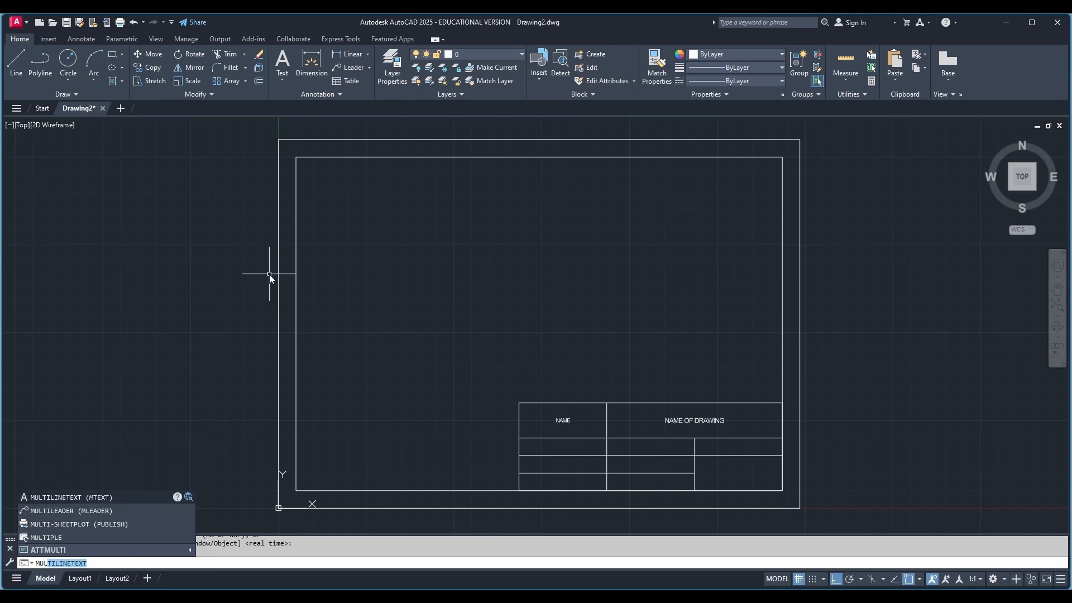
pyautogui.write('TILIN')
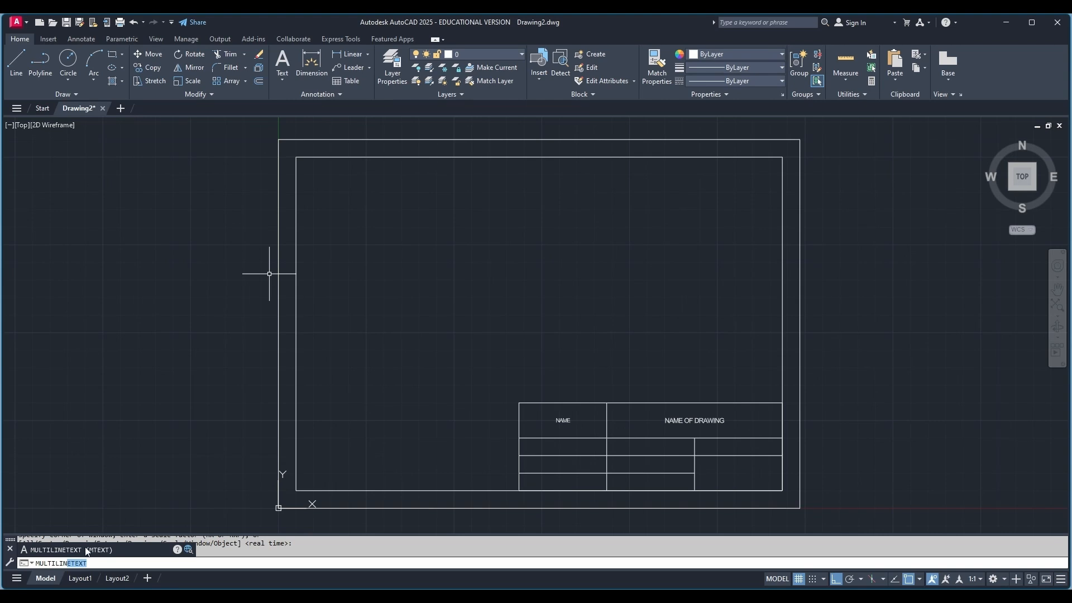
pyautogui.press('Return')
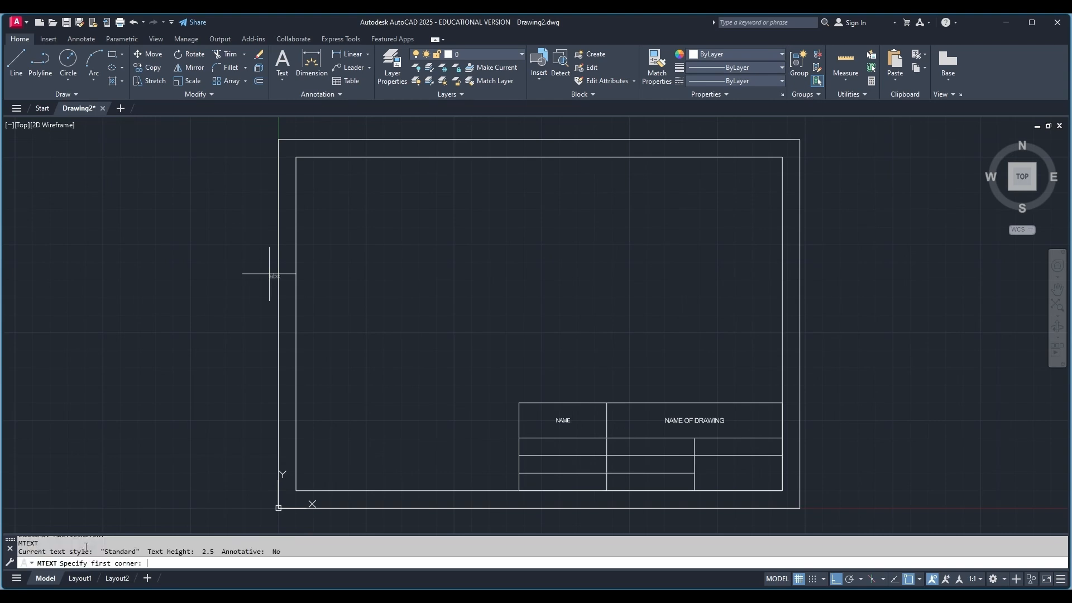
pyautogui.click(519, 438)
pyautogui.click(607, 455)
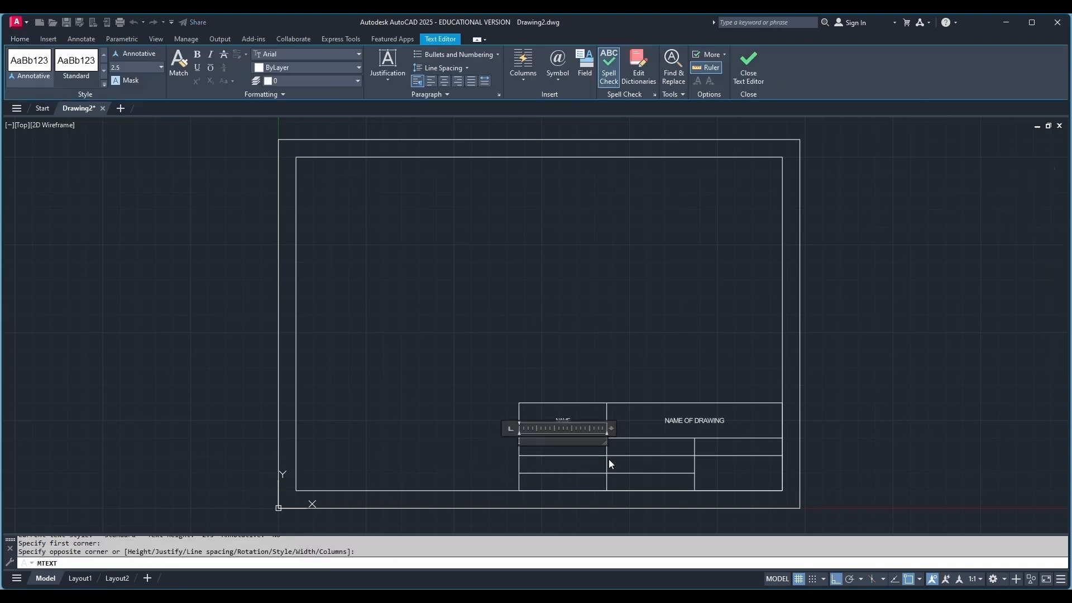
pyautogui.click(393, 83)
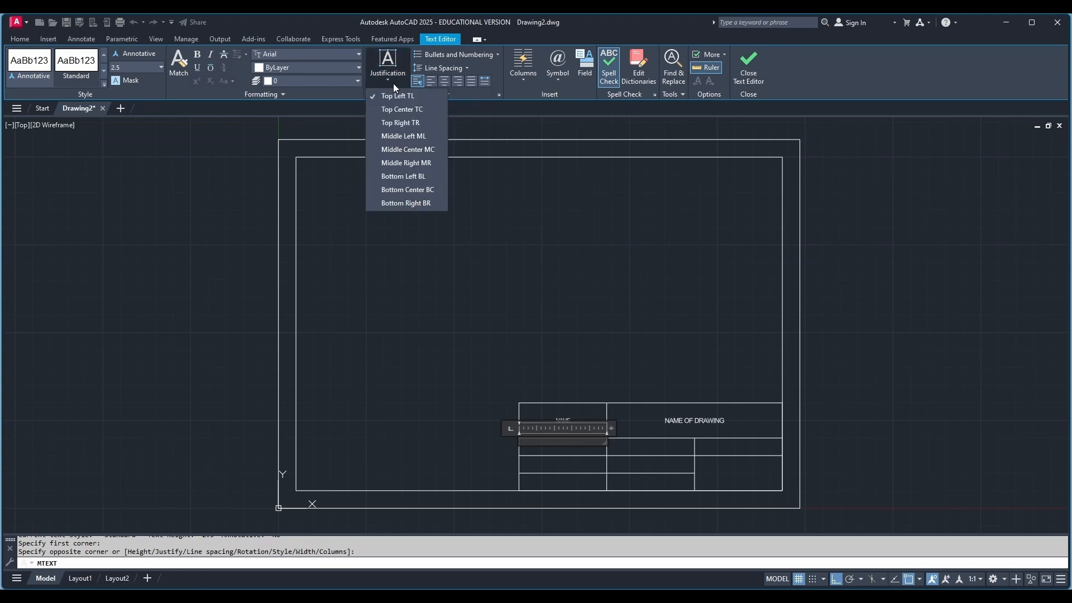
pyautogui.click(413, 154)
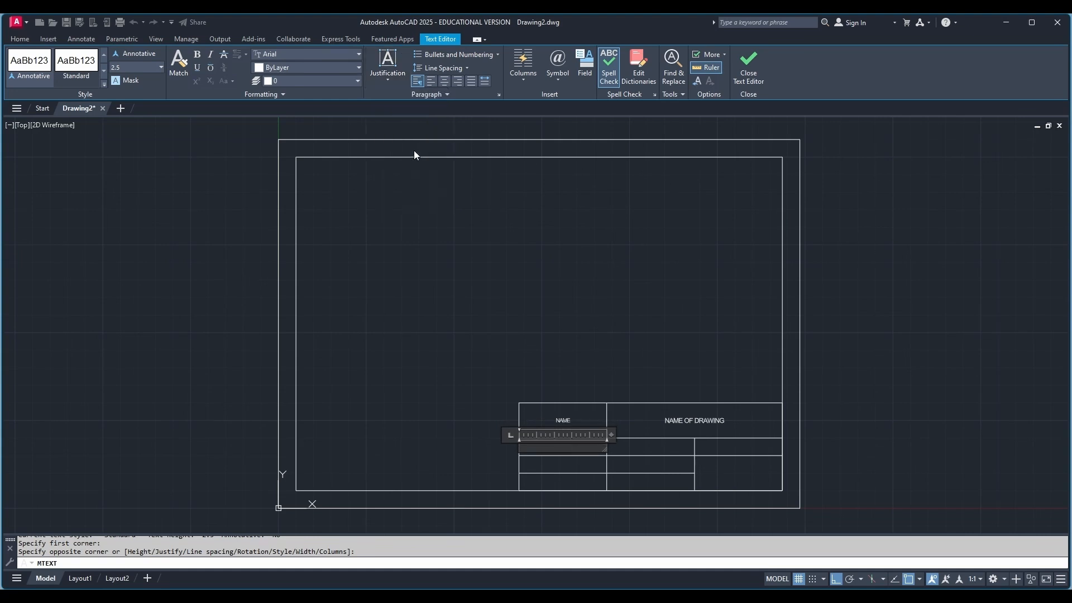
pyautogui.click(471, 70)
pyautogui.write('CLASS:')
pyautogui.click(634, 452)
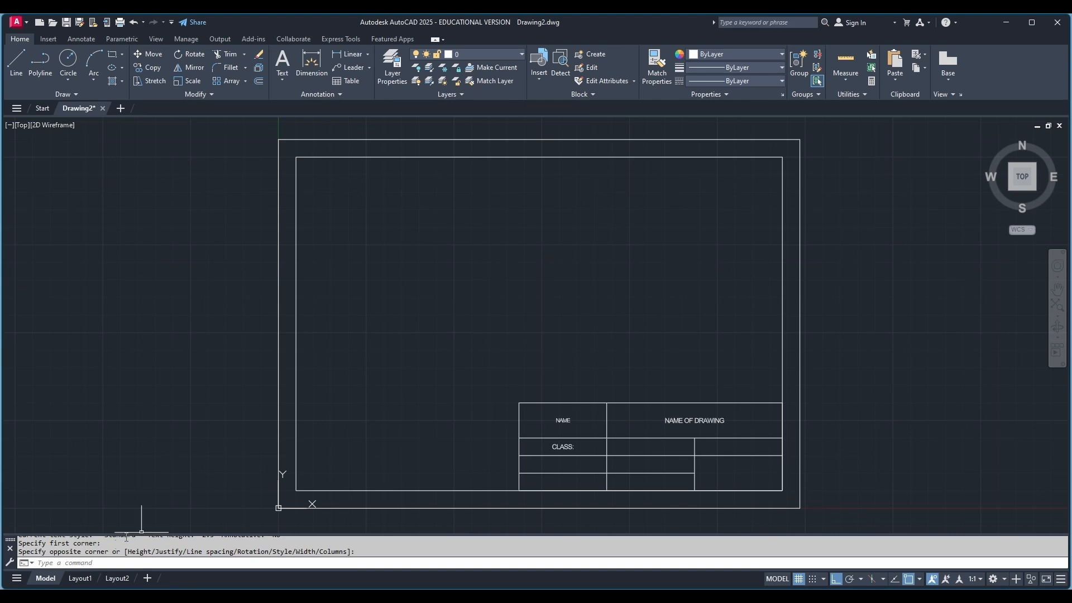
# Add the multiline text ROLL NO: with Middle Center justification in the left-column cell directly below CLASS:.
pyautogui.click(102, 562)
pyautogui.write('MTEXT')
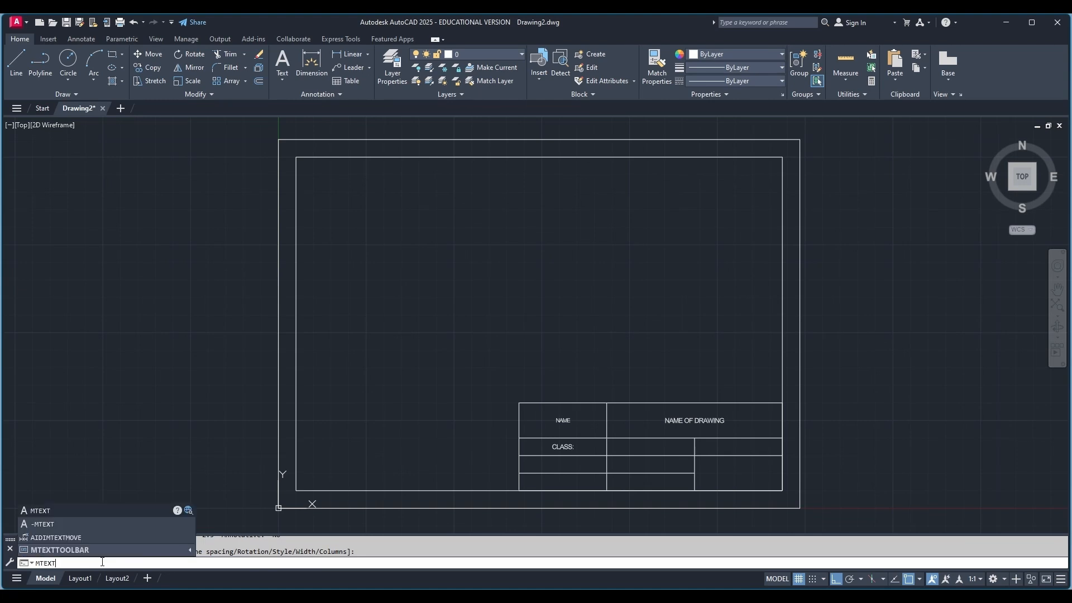
pyautogui.click(72, 508)
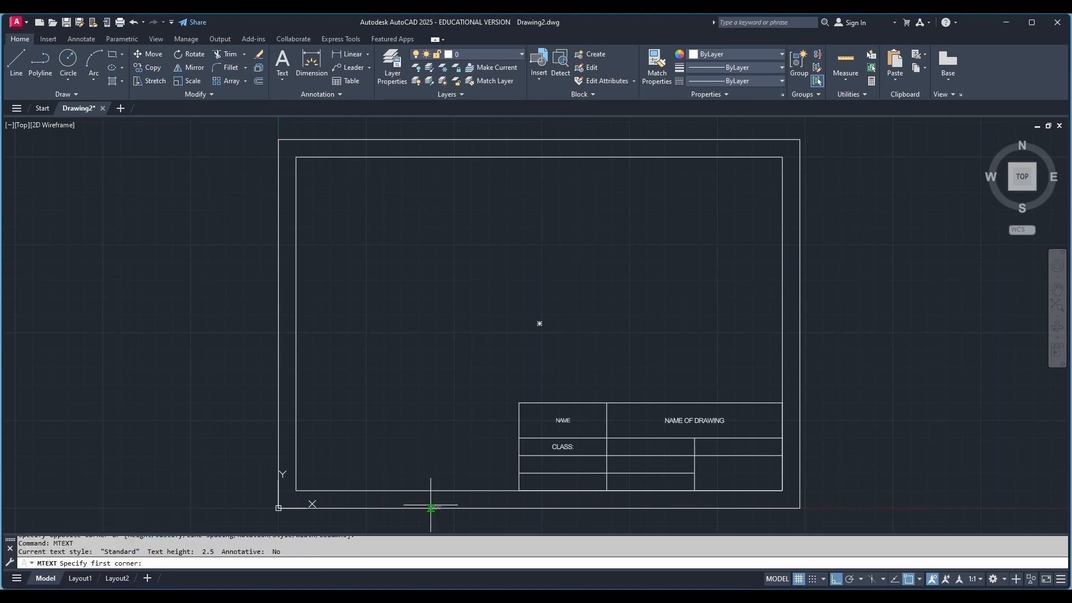
pyautogui.click(520, 456)
pyautogui.click(607, 473)
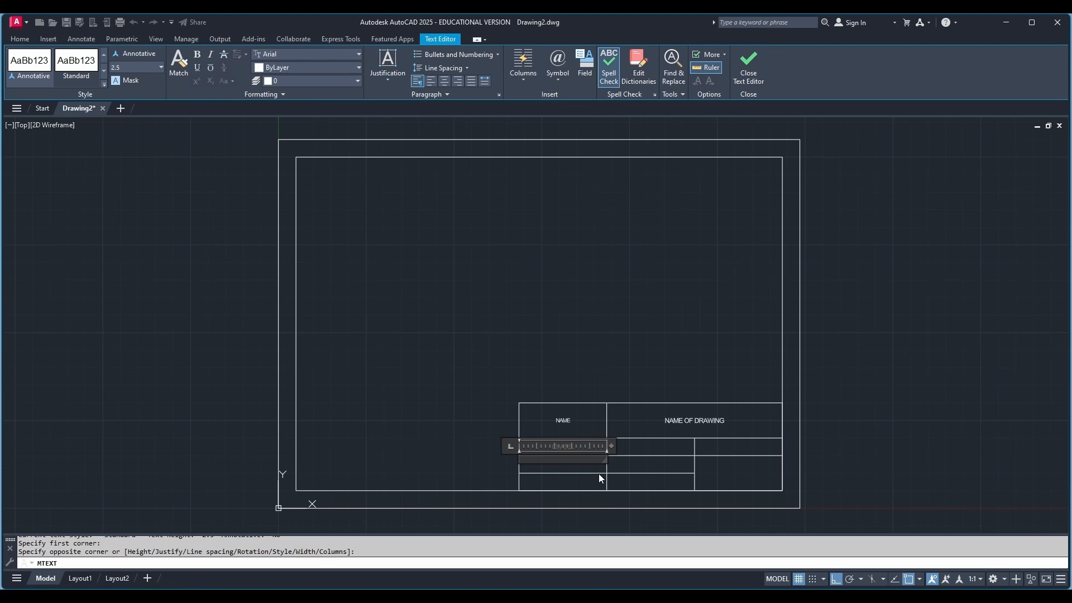
pyautogui.click(384, 81)
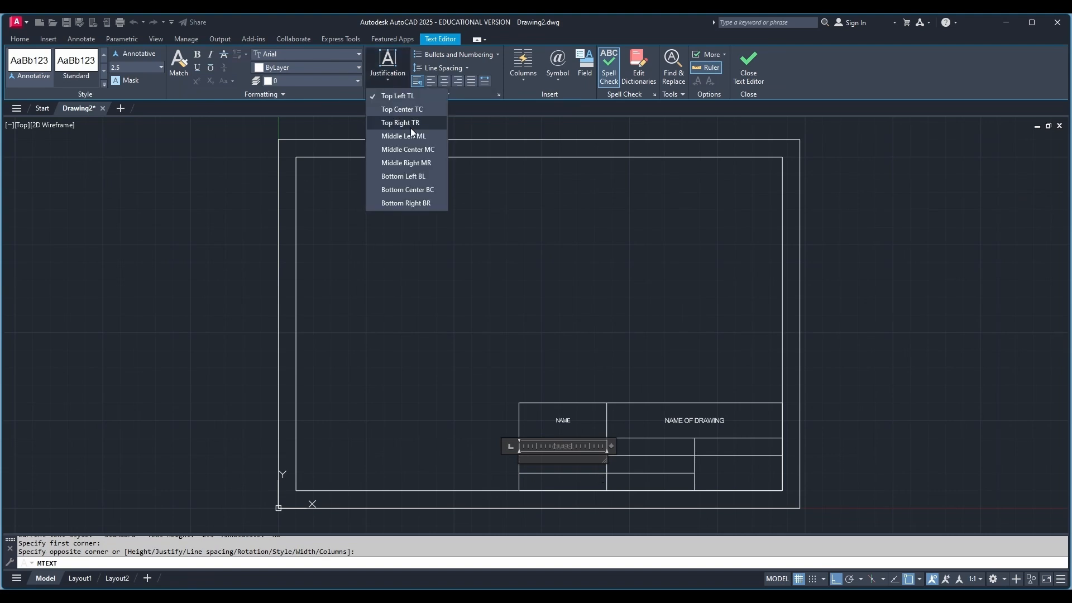
pyautogui.click(423, 150)
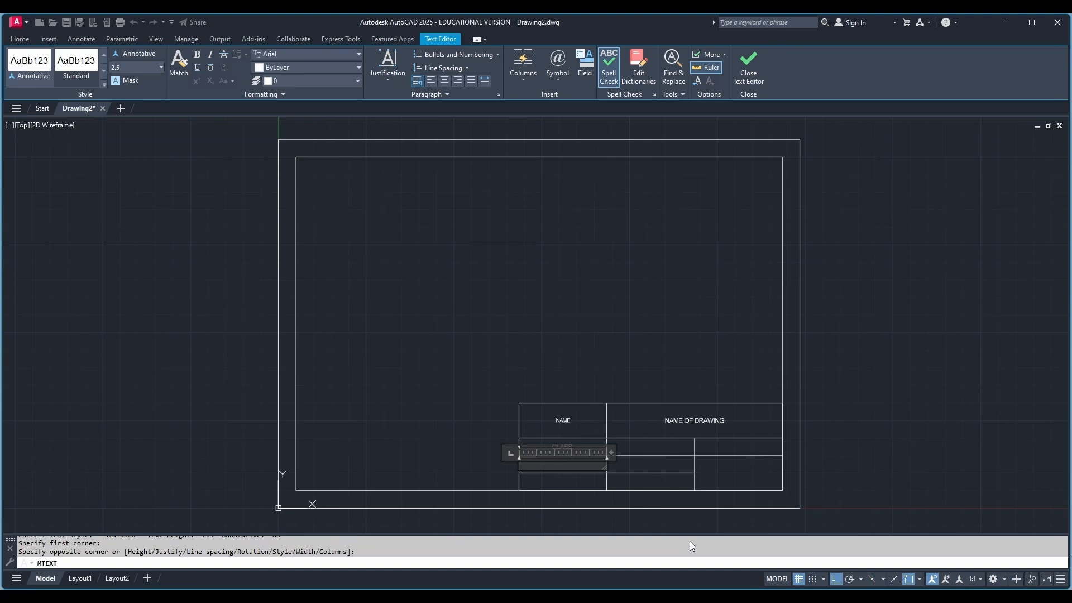
pyautogui.write('ROLL NO:')
pyautogui.click(748, 63)
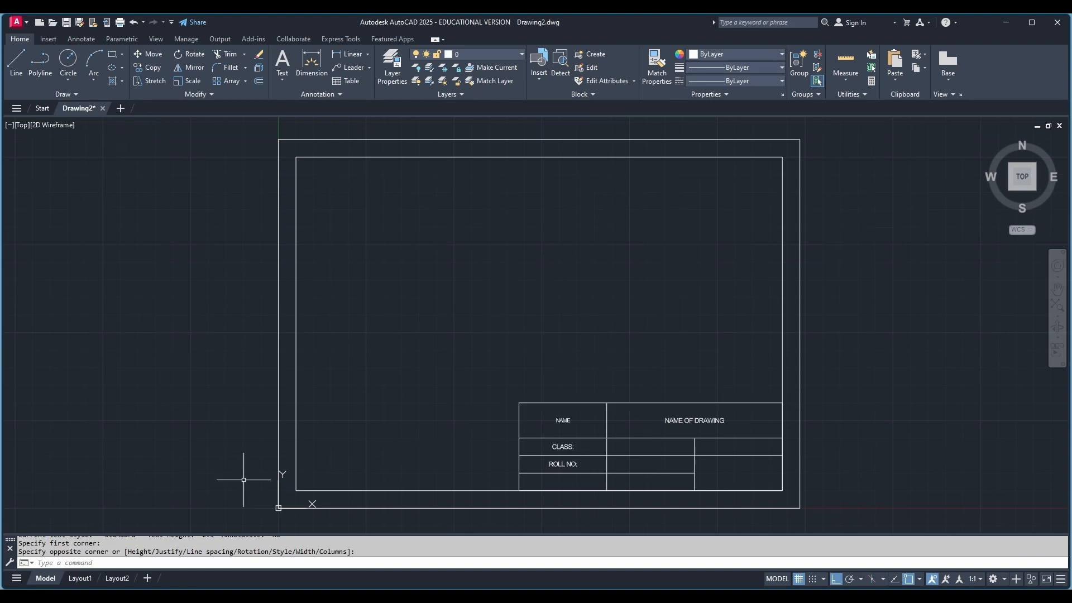
# Add the multiline text DATE with Middle Center justification in the lowest left-column cell of the title block.
pyautogui.click(73, 565)
pyautogui.write('MTEXT')
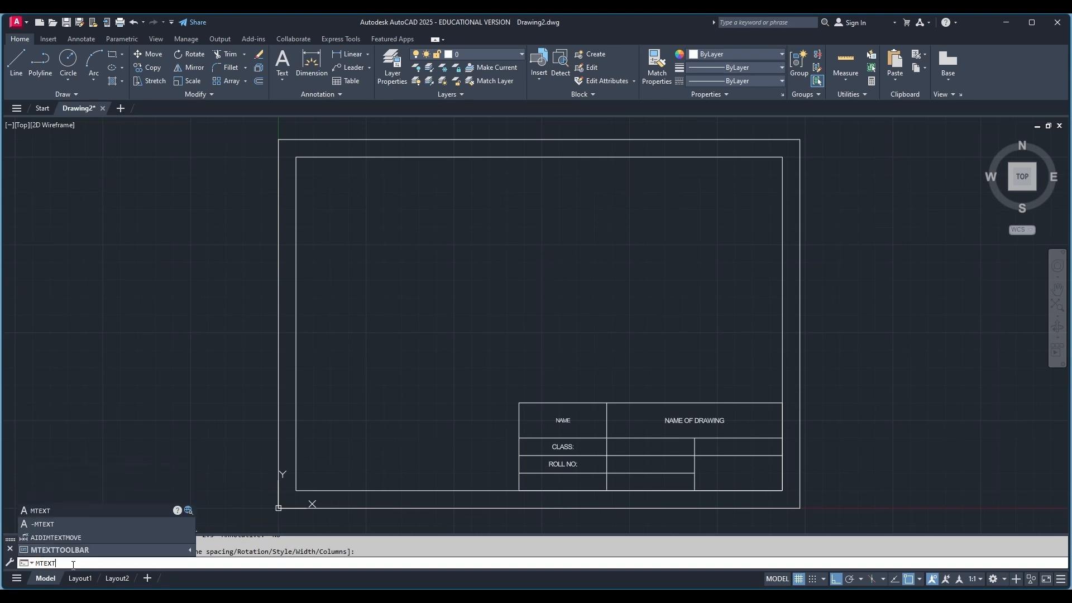
pyautogui.press('Return')
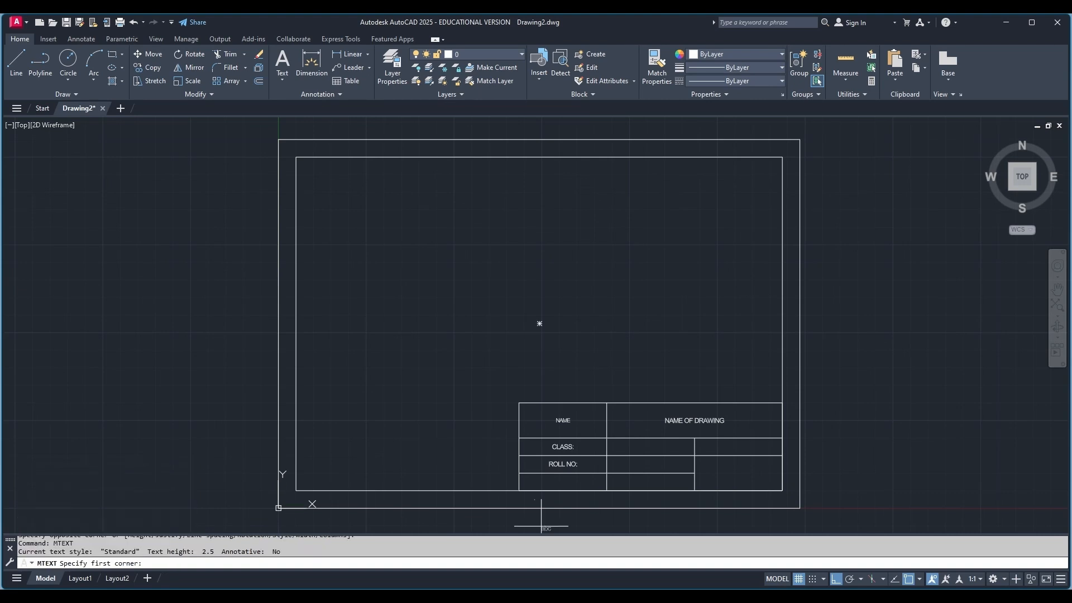
pyautogui.click(519, 474)
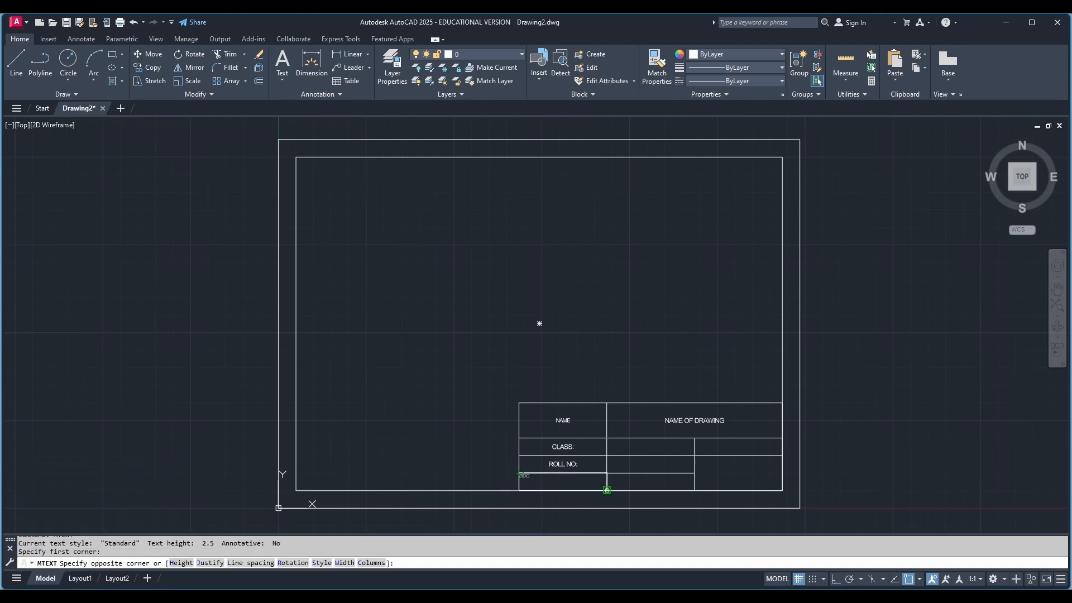
pyautogui.click(607, 490)
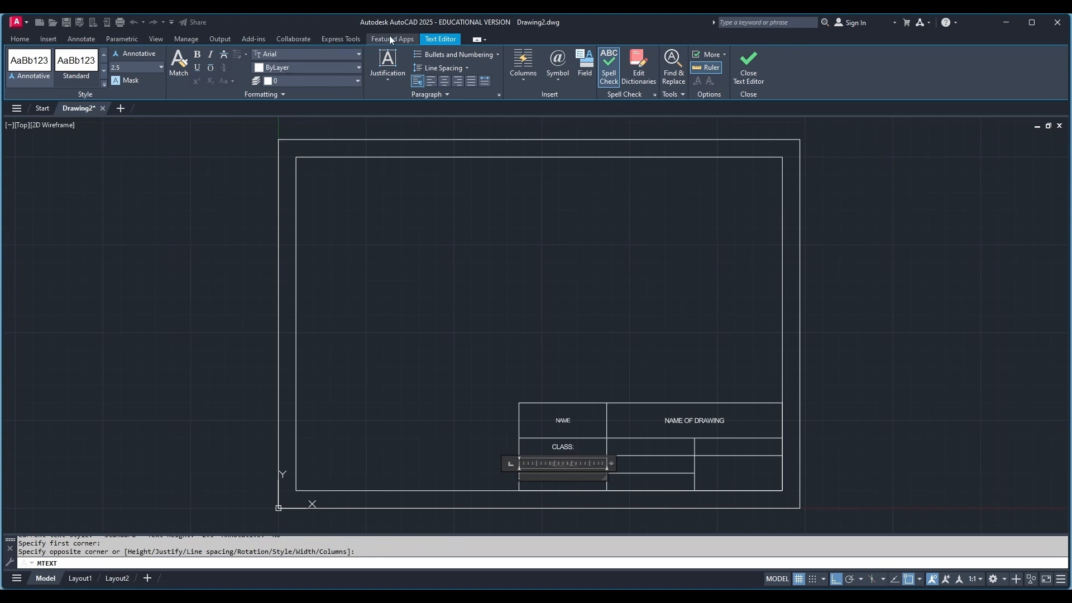
pyautogui.click(401, 75)
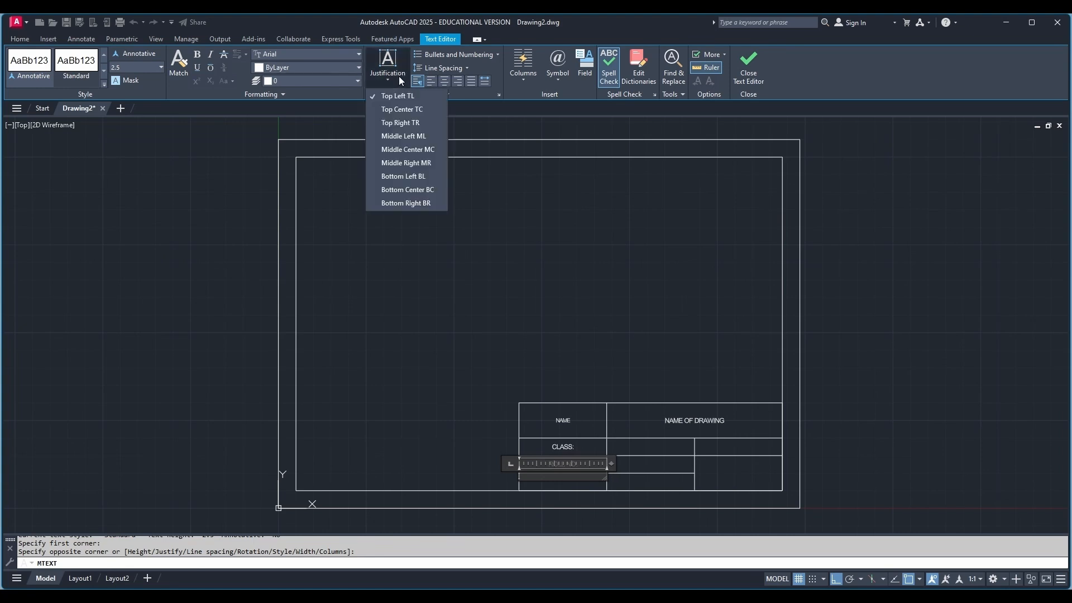
pyautogui.click(415, 149)
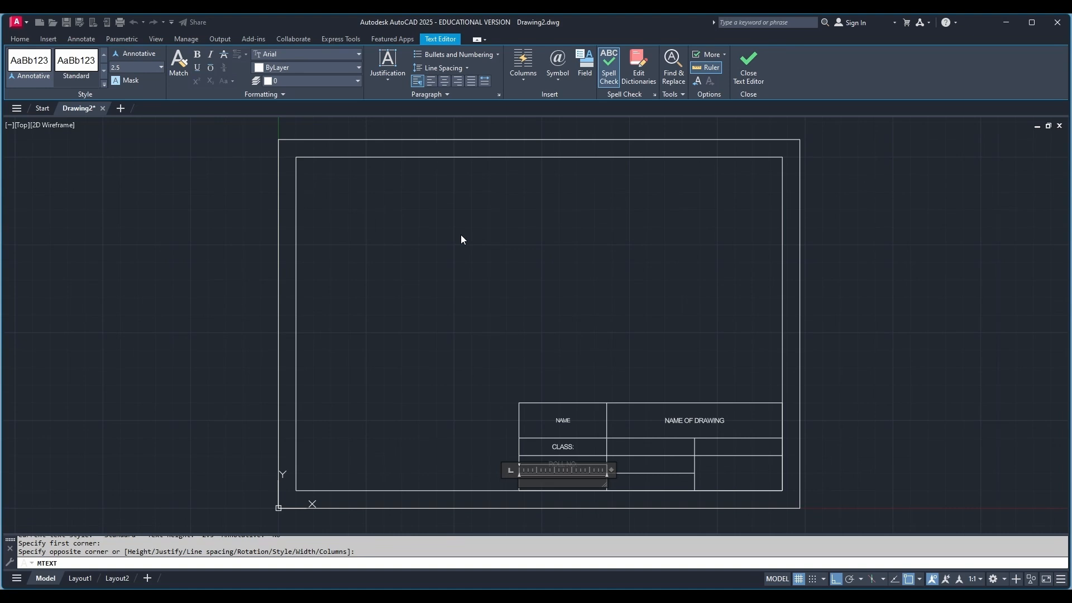
pyautogui.write('DATE')
pyautogui.click(740, 62)
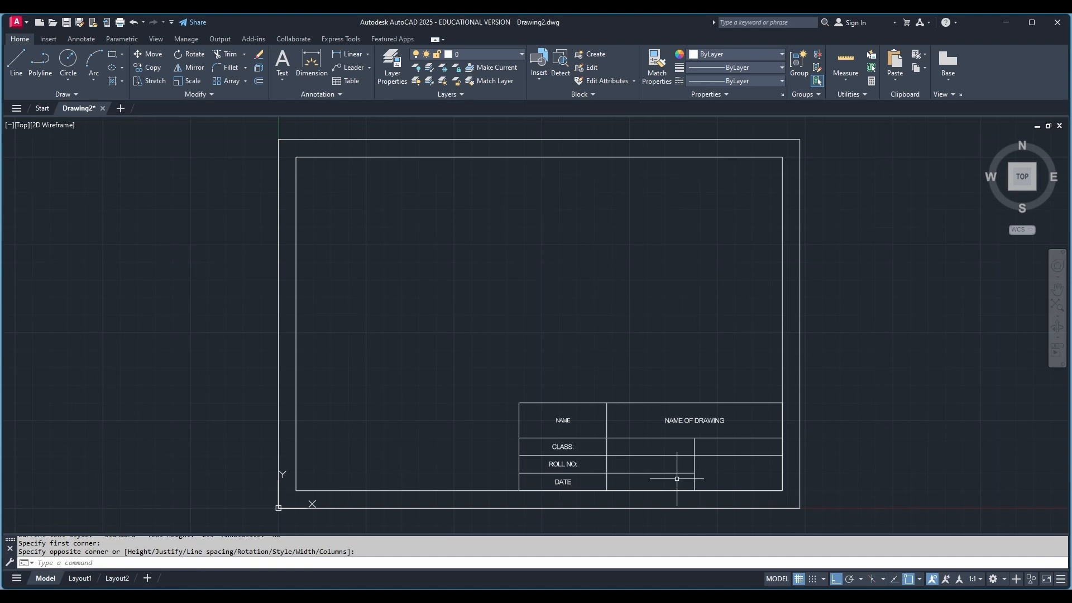
# Add the multiline text DRG NO: with Middle Center justification in the middle-column cell beside CLASS:.
pyautogui.click(102, 563)
pyautogui.write('MTEXT')
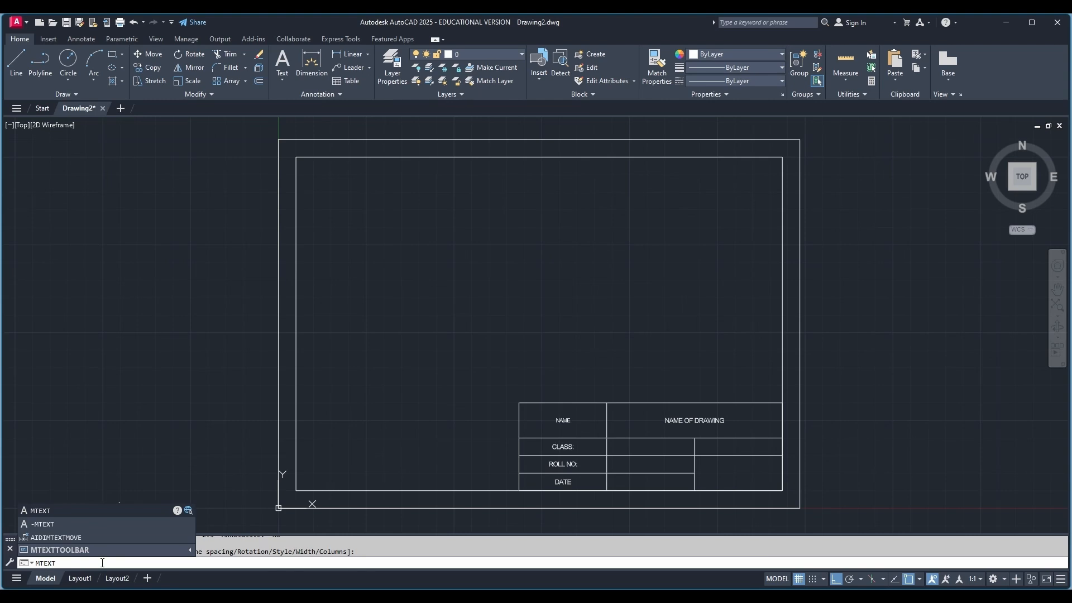
pyautogui.click(43, 510)
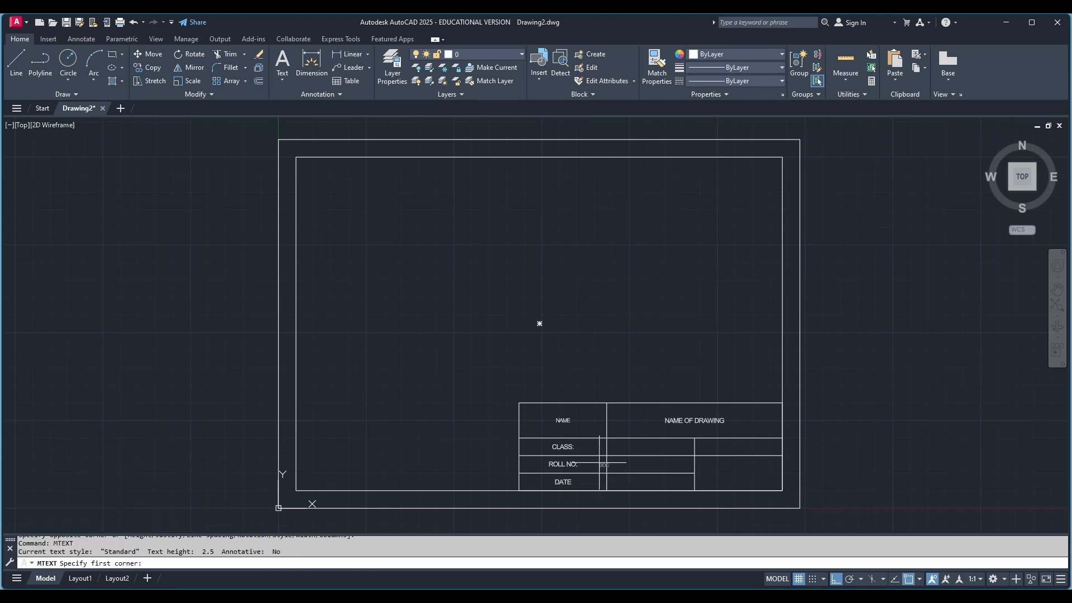
pyautogui.click(607, 439)
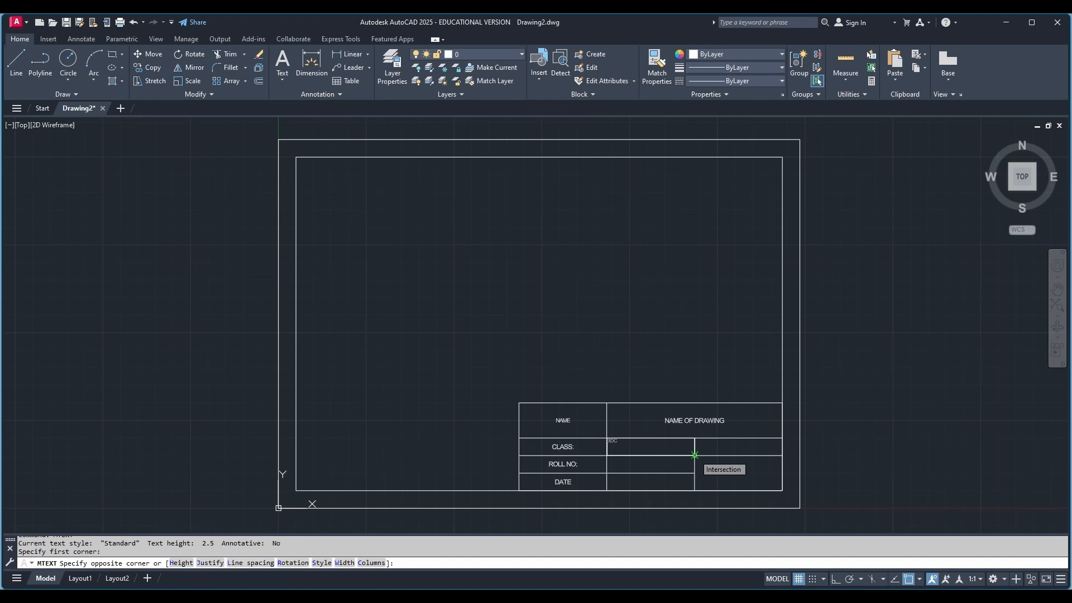
pyautogui.click(695, 455)
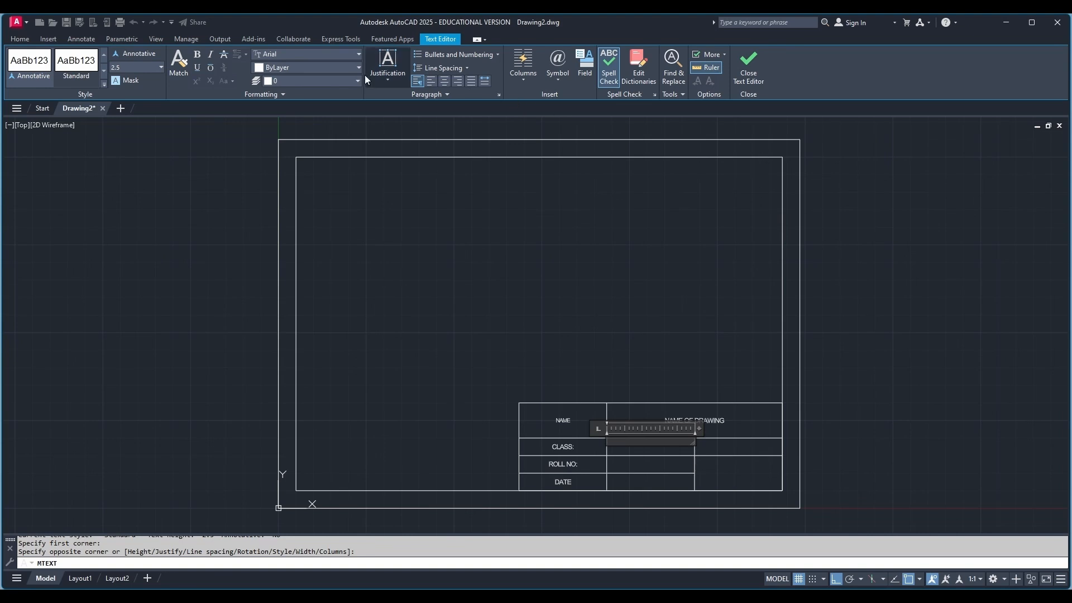
pyautogui.click(384, 79)
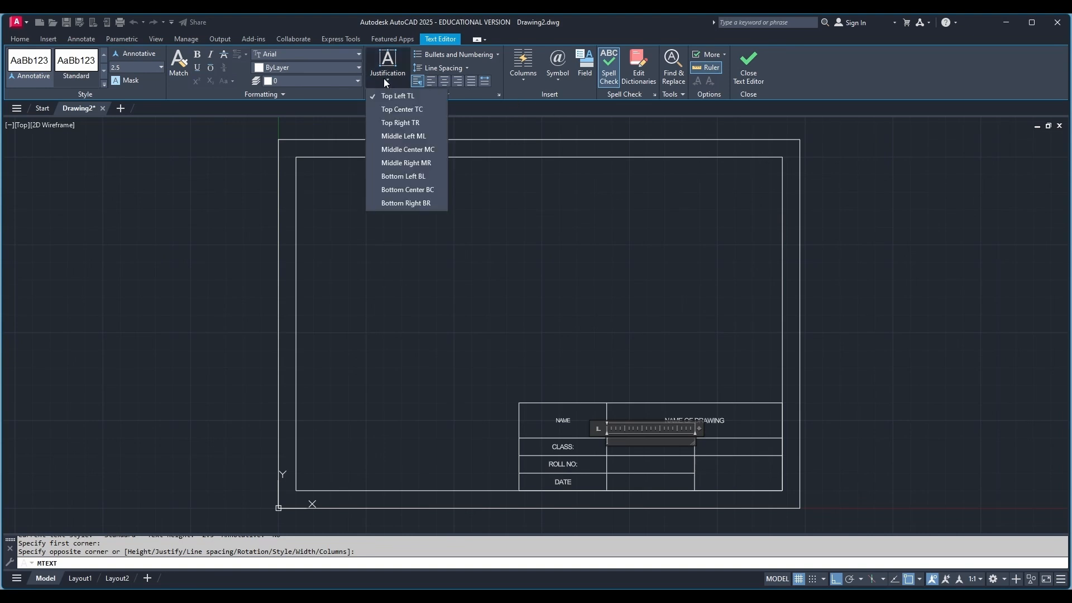
pyautogui.click(413, 149)
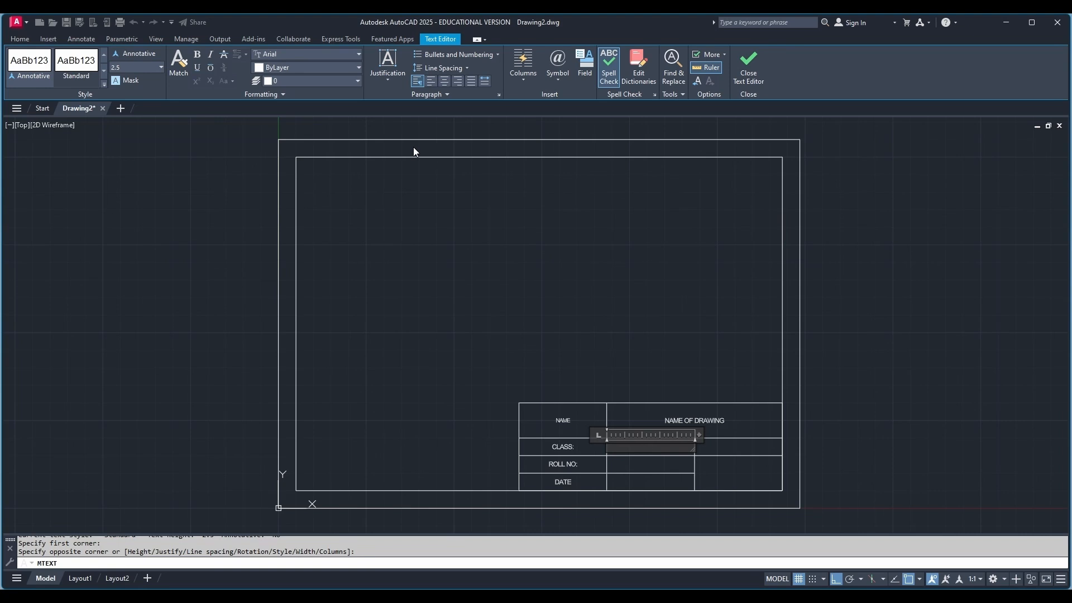
pyautogui.write('DRG NO:')
pyautogui.click(744, 76)
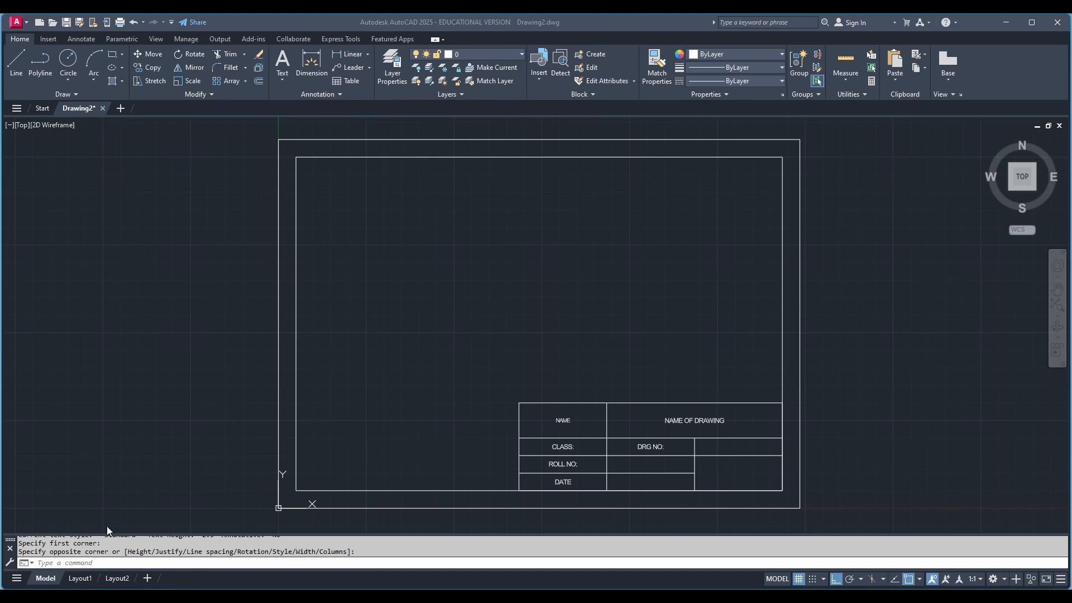
# Add the multiline text GARDE: with Middle Center justification in the middle-column cell directly below DRG NO:.
pyautogui.click(89, 563)
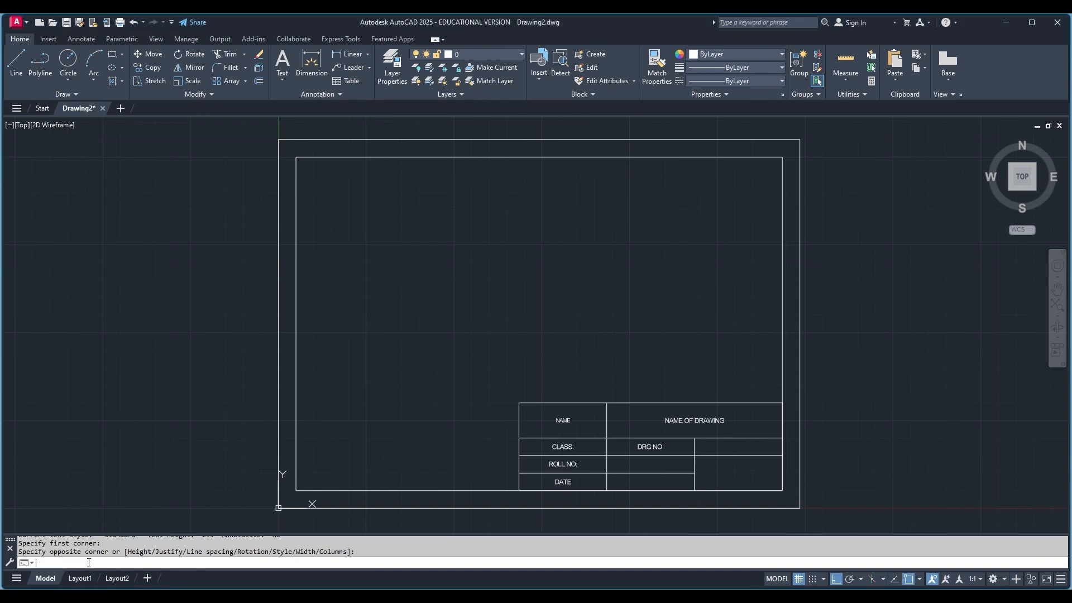
pyautogui.write('MTEXT')
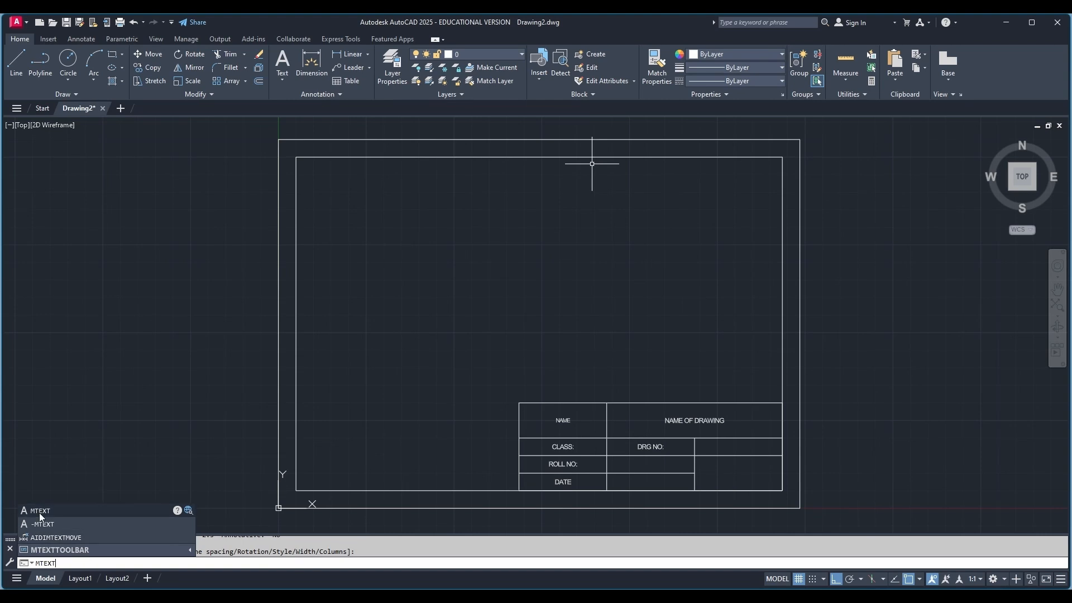
pyautogui.click(40, 512)
pyautogui.click(607, 456)
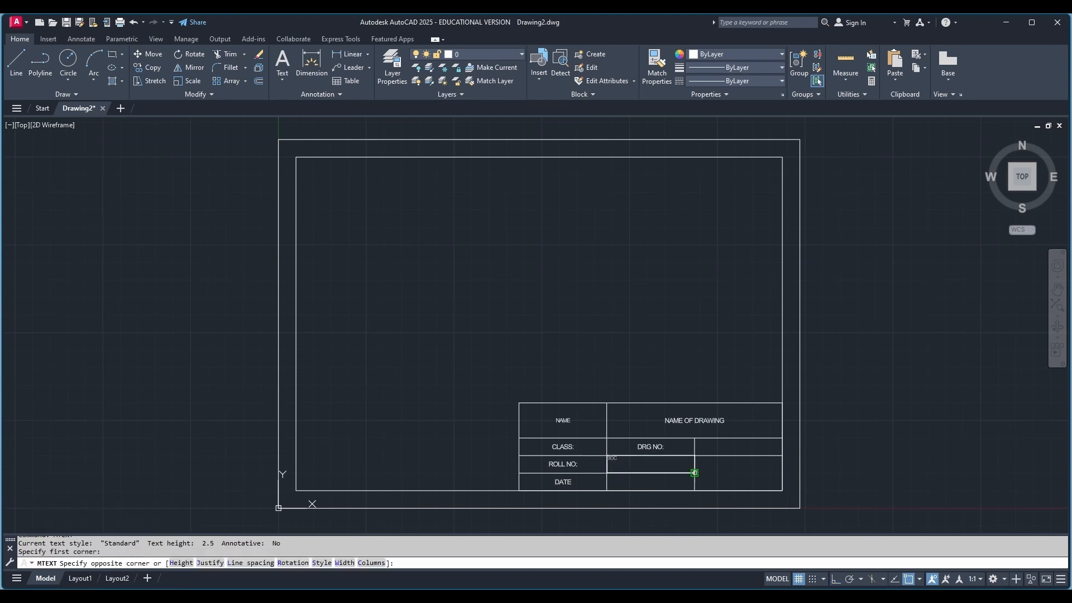
pyautogui.click(694, 473)
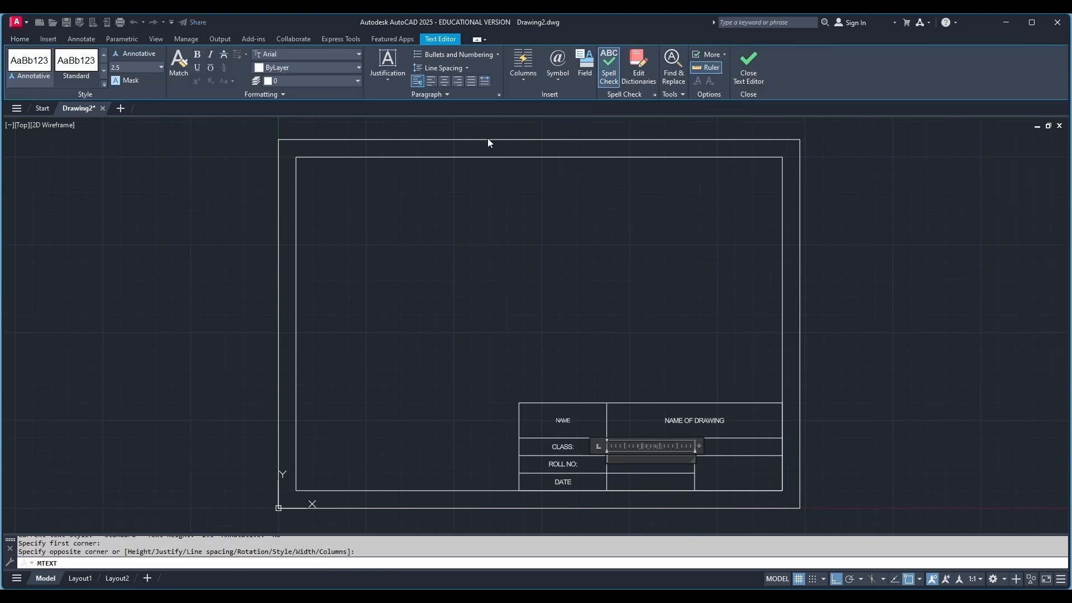
pyautogui.click(382, 70)
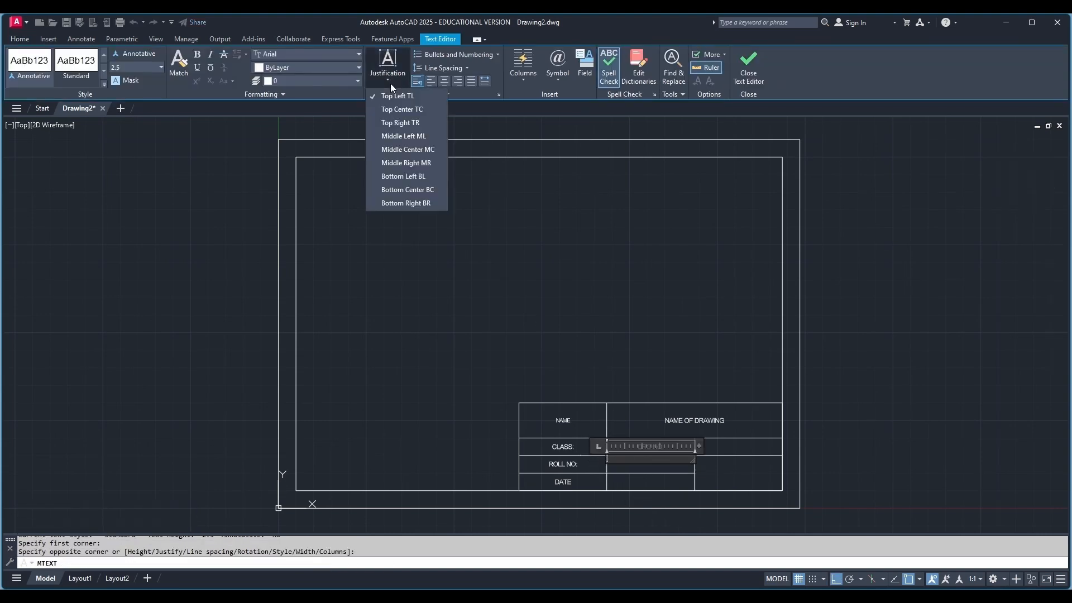
pyautogui.click(413, 150)
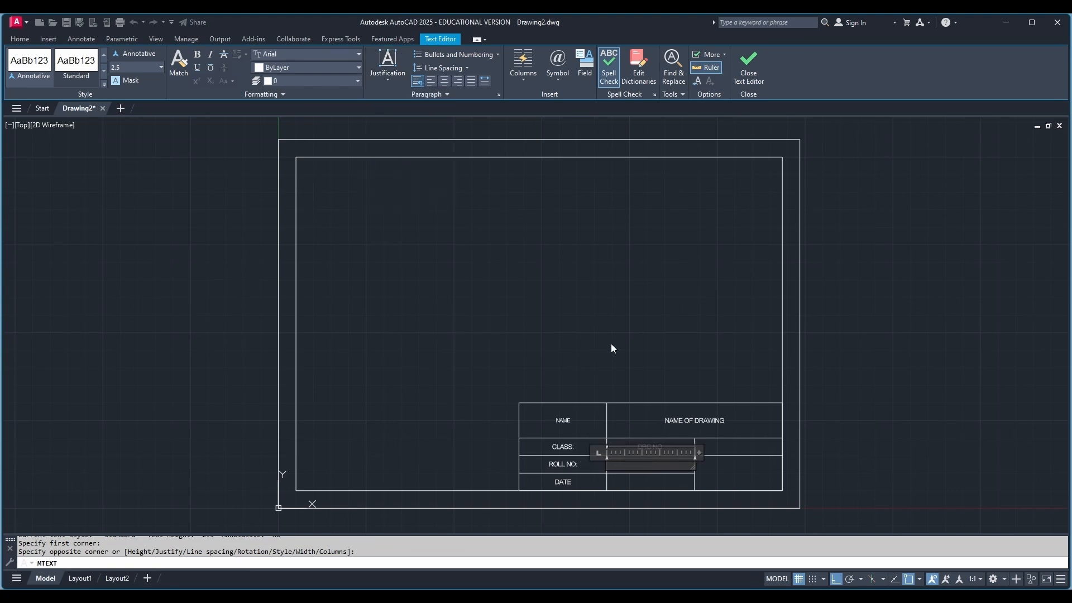
pyautogui.write('GARDE:')
pyautogui.click(722, 469)
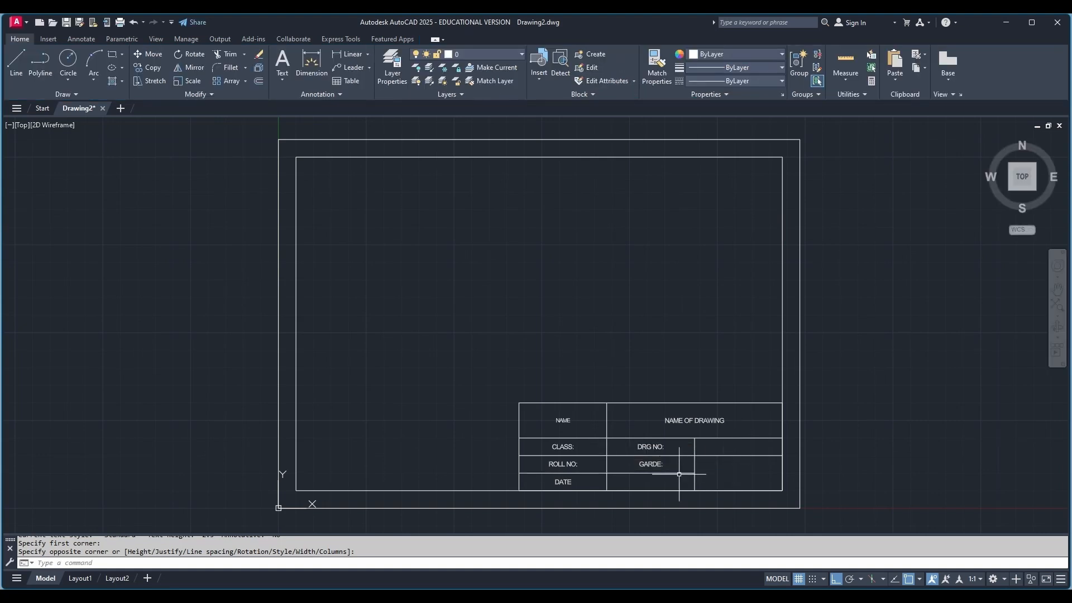
# Change the justification of the DRG NO: text to Middle Left.
pyautogui.click(658, 445)
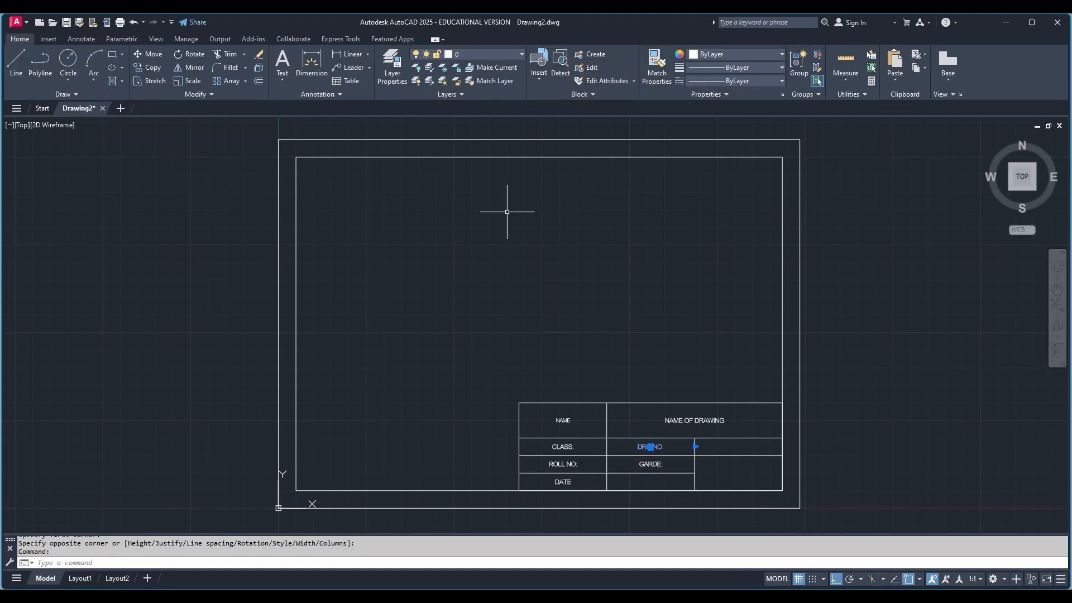
pyautogui.doubleClick(660, 445)
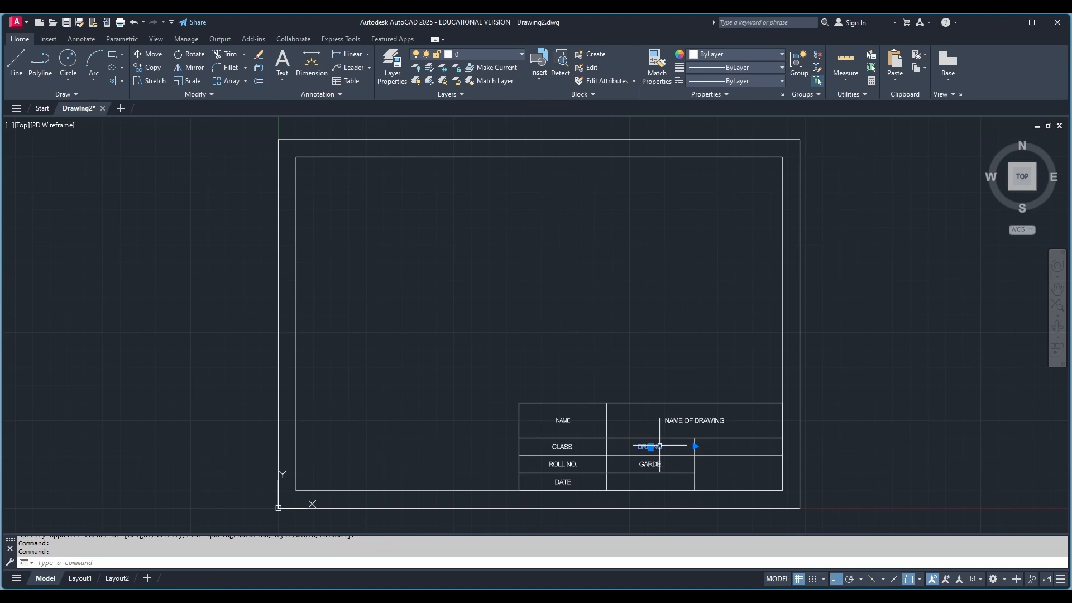
pyautogui.click(387, 81)
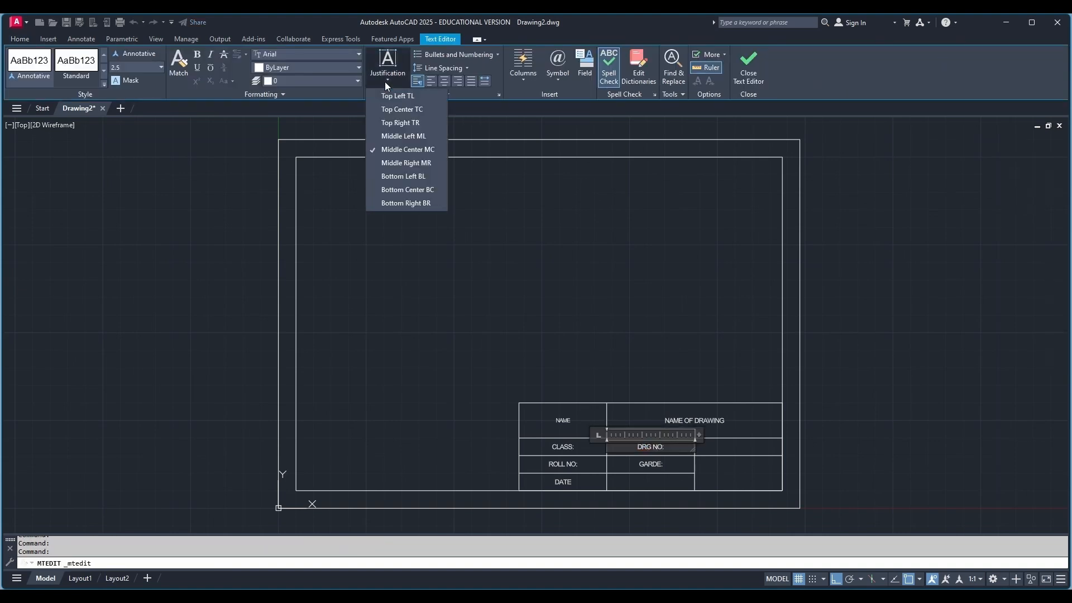
pyautogui.click(412, 137)
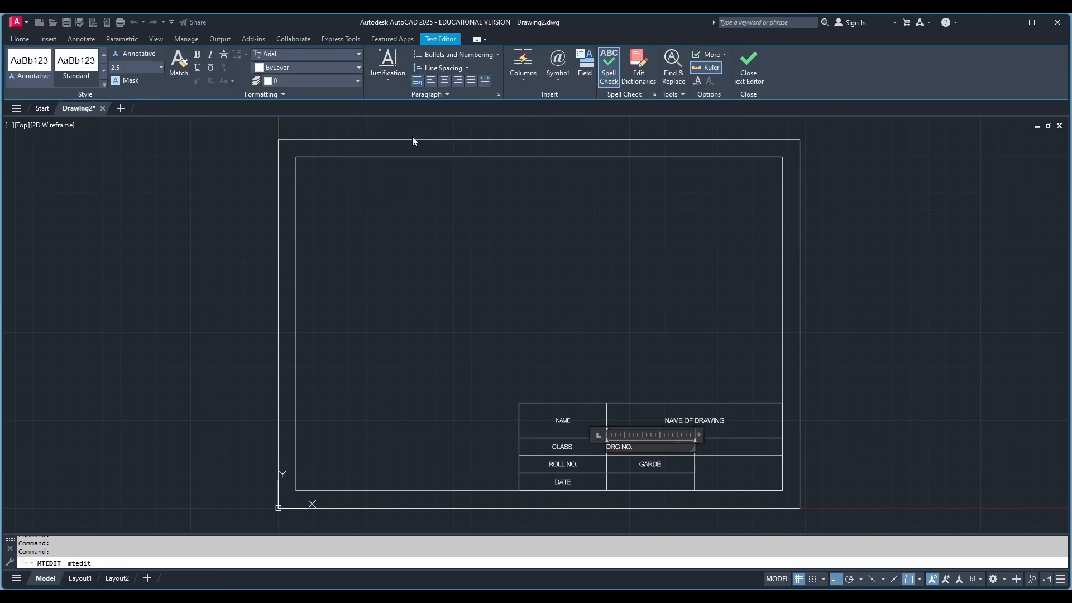
pyautogui.click(642, 473)
# Change the justification of the GARDE: text to Middle Left.
pyautogui.doubleClick(652, 464)
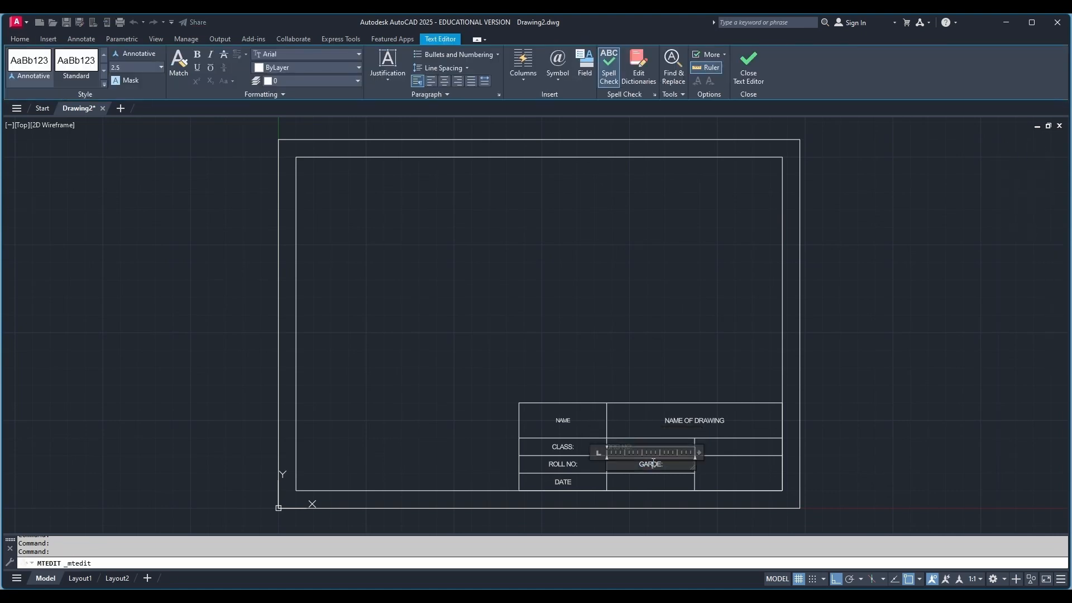
pyautogui.click(393, 83)
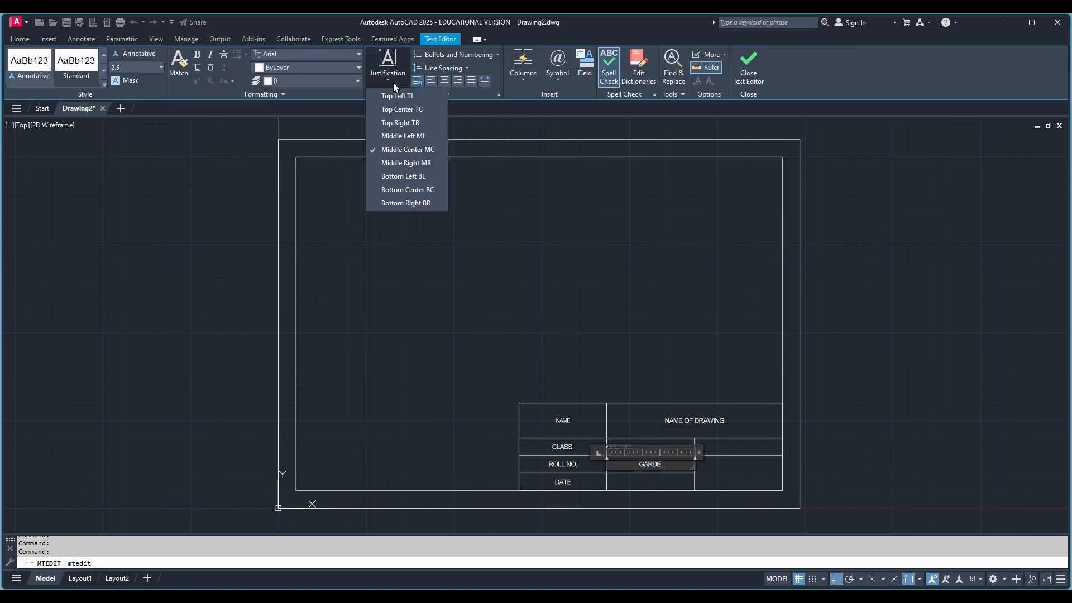
pyautogui.click(414, 136)
pyautogui.click(626, 487)
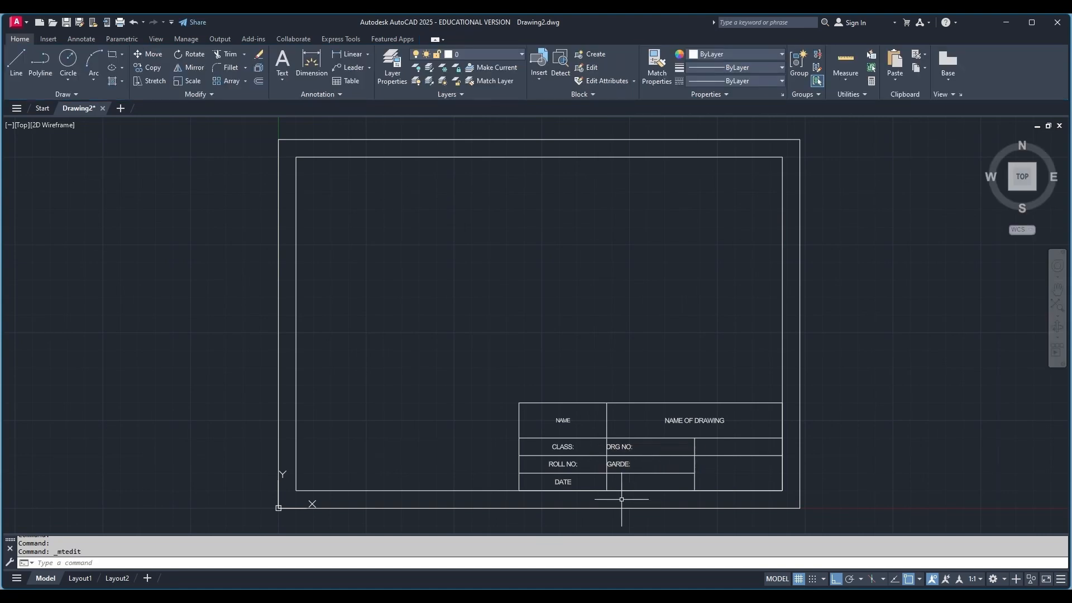
# Change the justification of the CLASS: and ROLL NO: texts to Middle Left.
pyautogui.doubleClick(566, 448)
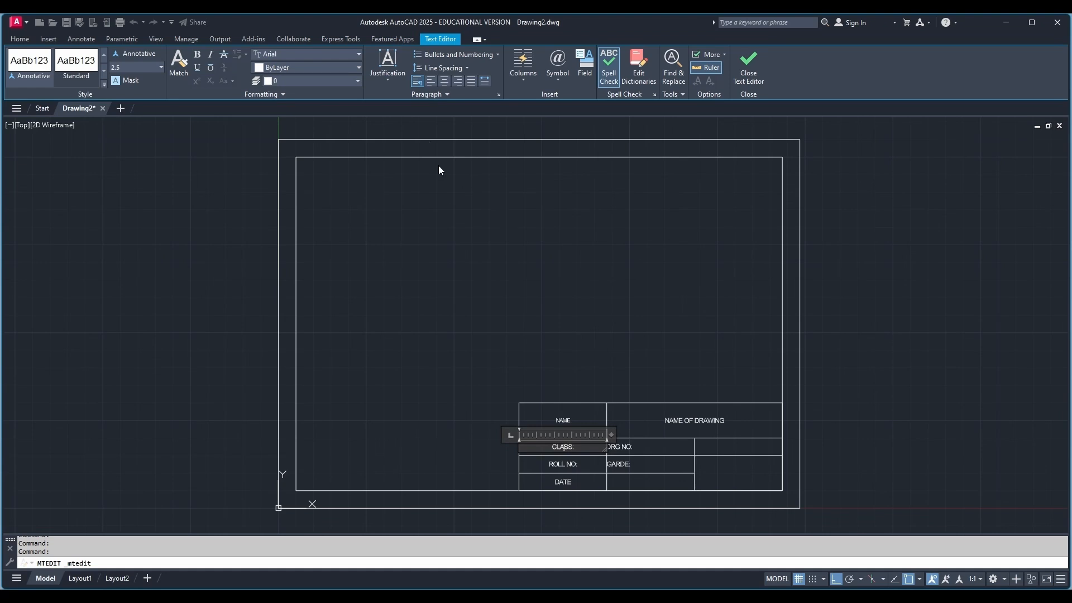
pyautogui.click(392, 81)
pyautogui.click(409, 133)
pyautogui.doubleClick(575, 466)
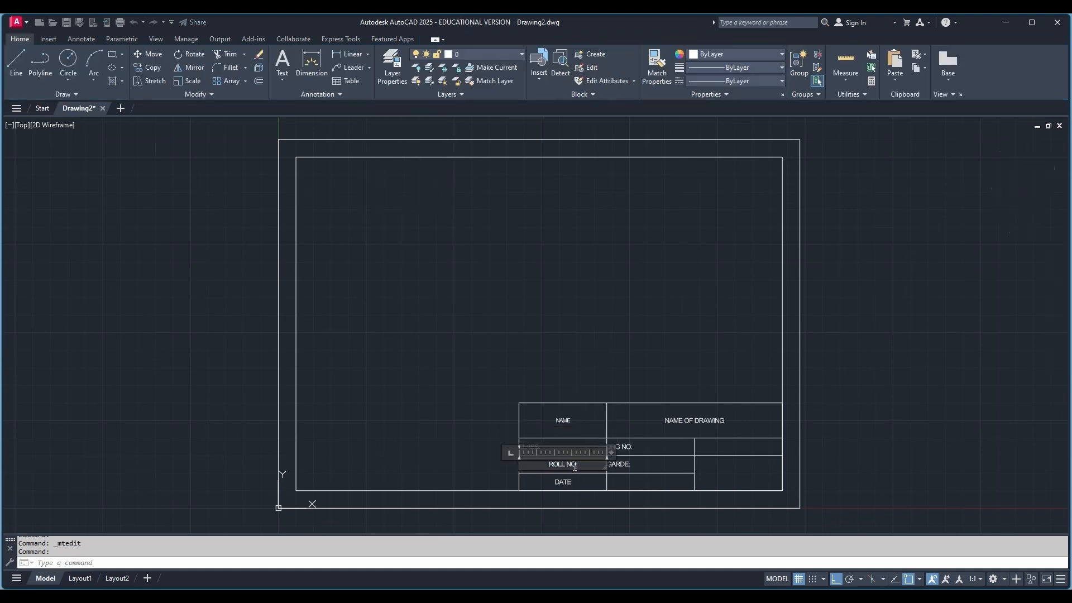
pyautogui.click(388, 82)
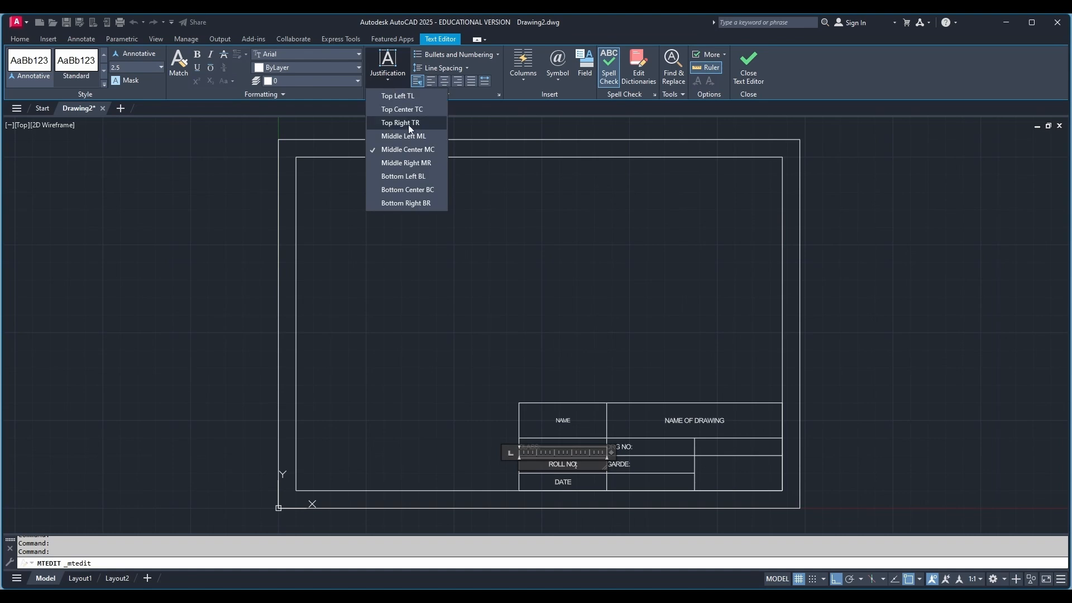
pyautogui.click(411, 136)
# Change the justification of the DATE text to Middle Left.
pyautogui.click(574, 485)
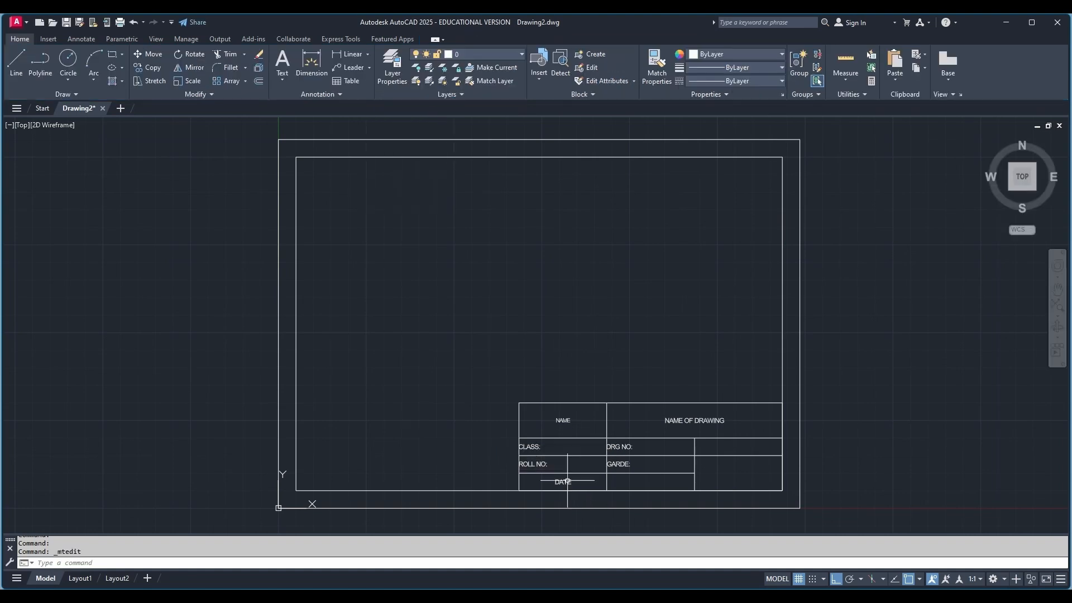
pyautogui.click(567, 481)
pyautogui.doubleClick(565, 482)
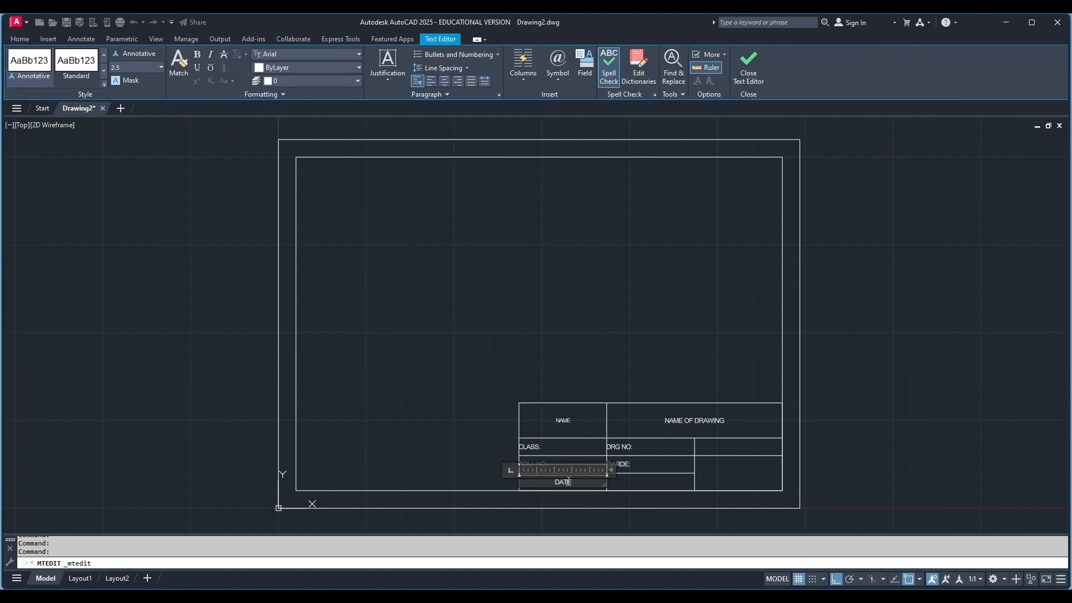
pyautogui.click(386, 81)
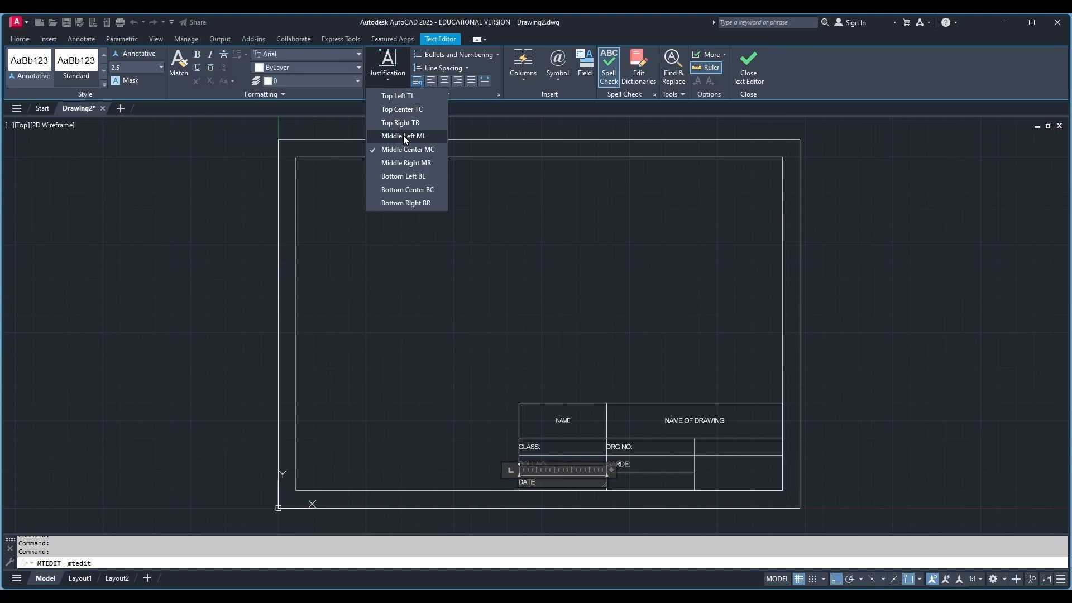
pyautogui.click(403, 135)
pyautogui.click(668, 482)
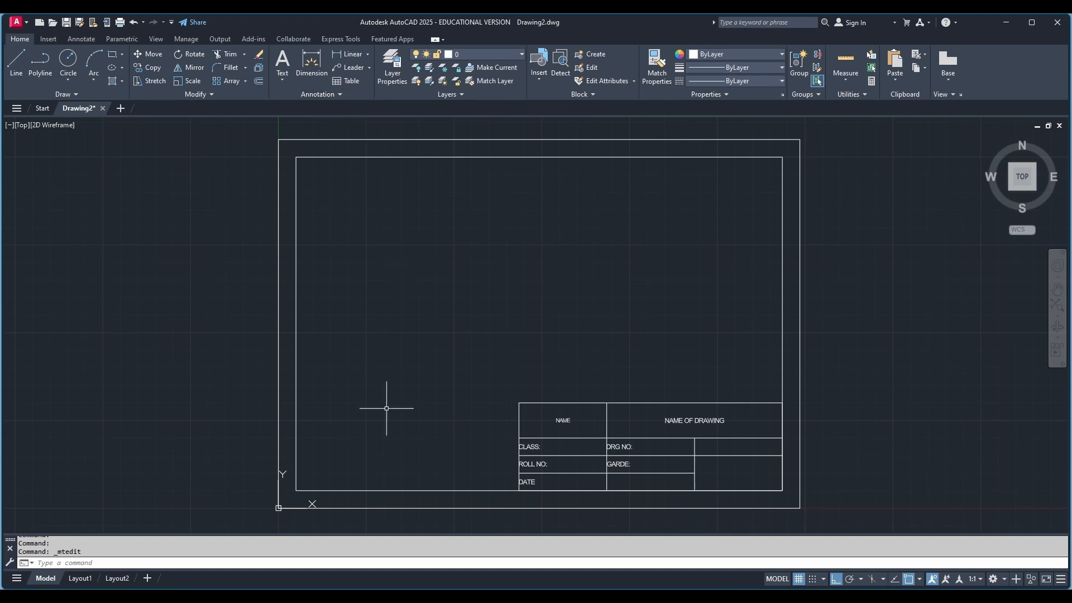
# Add the multiline text VALUED BY: with Middle Left justification in the middle-column cell directly below GARDE:.
pyautogui.click(139, 560)
pyautogui.write('MTEXT')
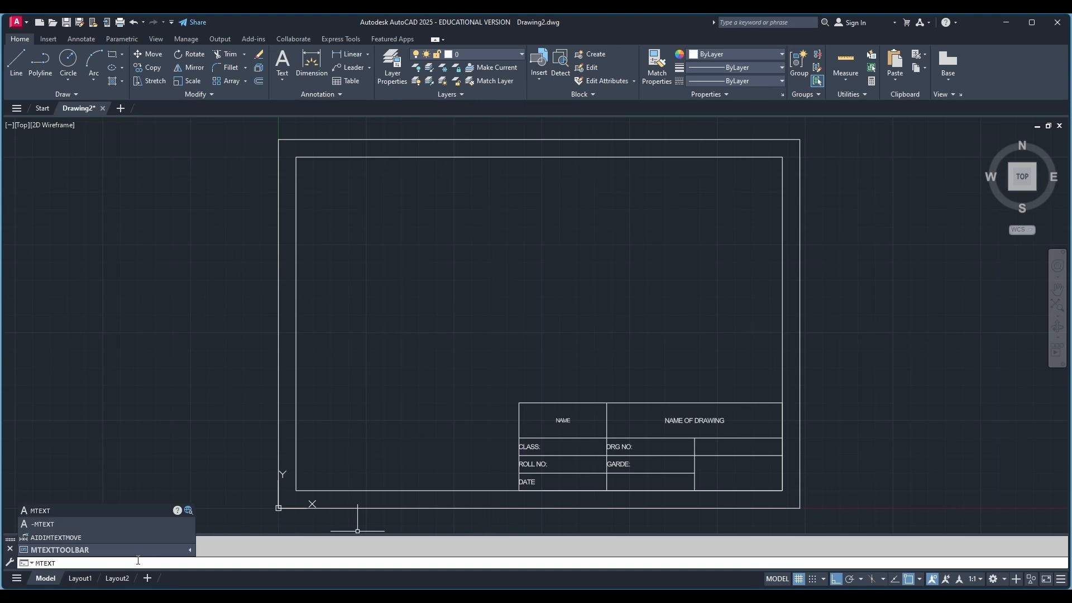
pyautogui.press('Return')
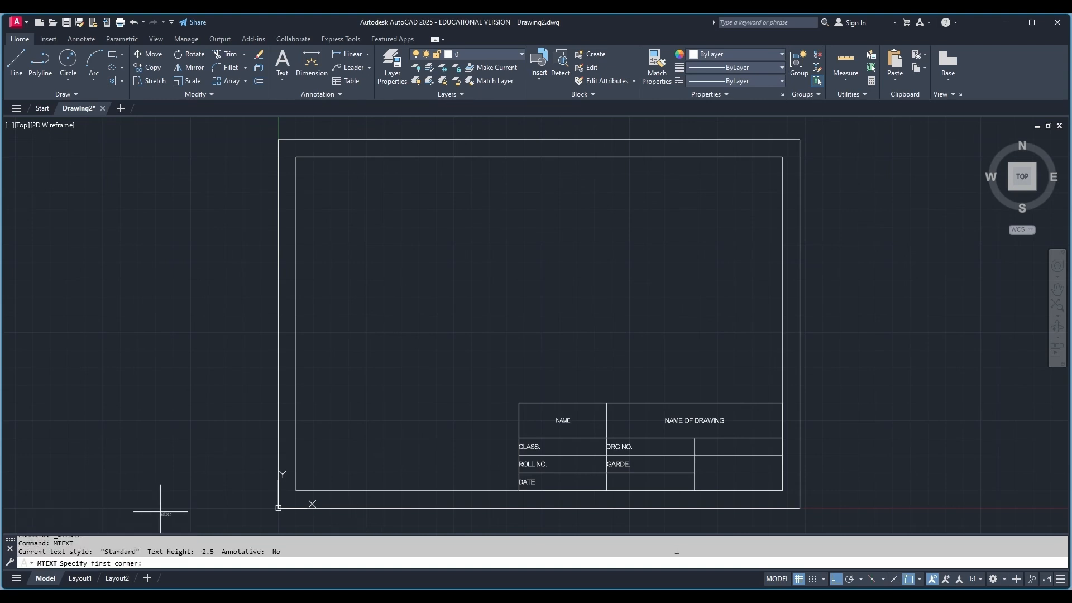
pyautogui.click(608, 474)
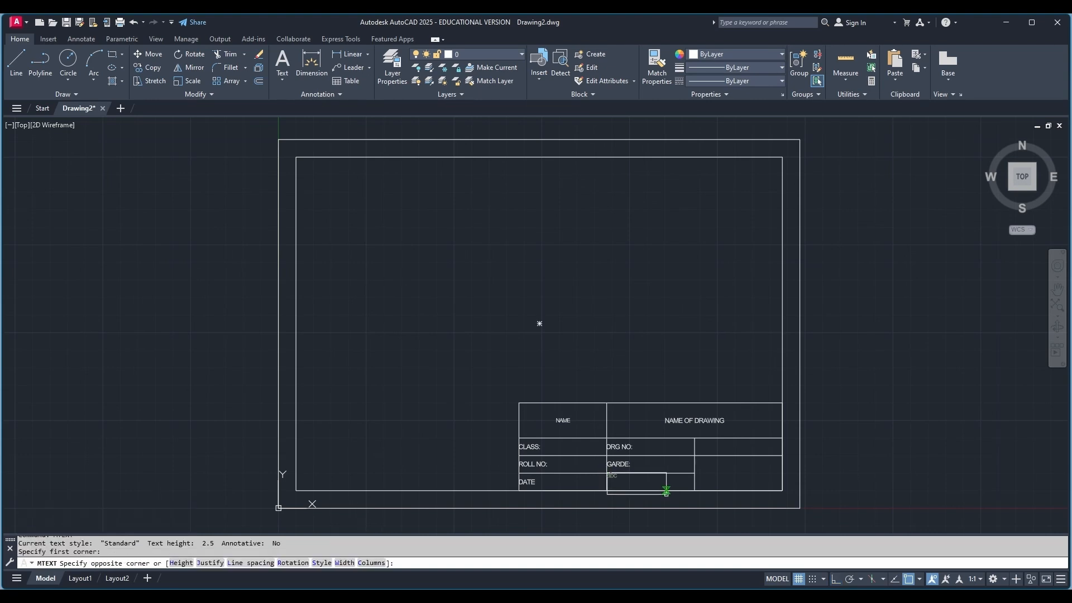
pyautogui.click(695, 490)
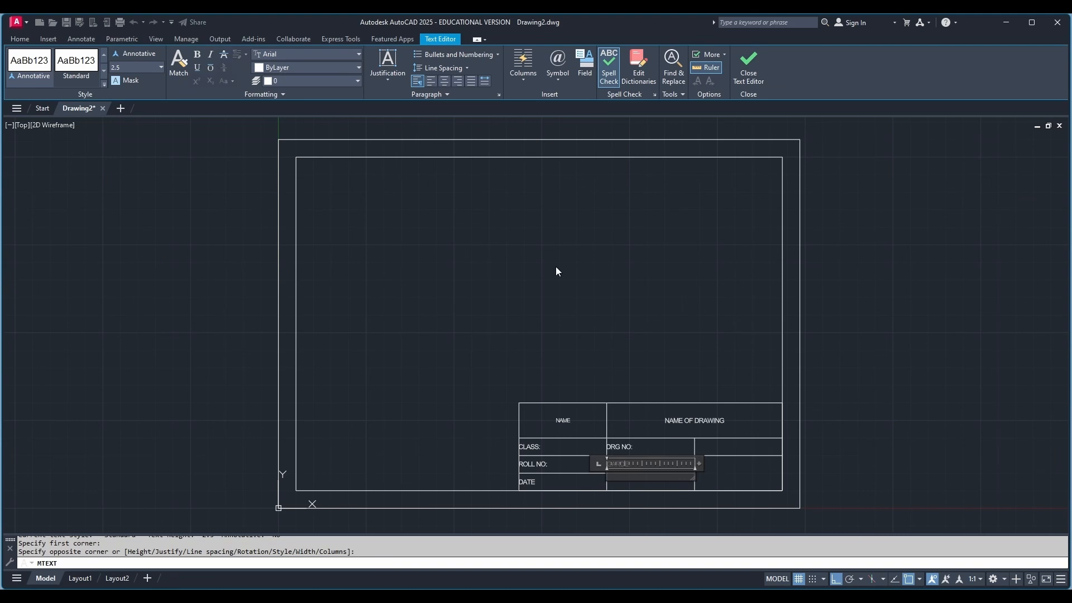
pyautogui.click(398, 82)
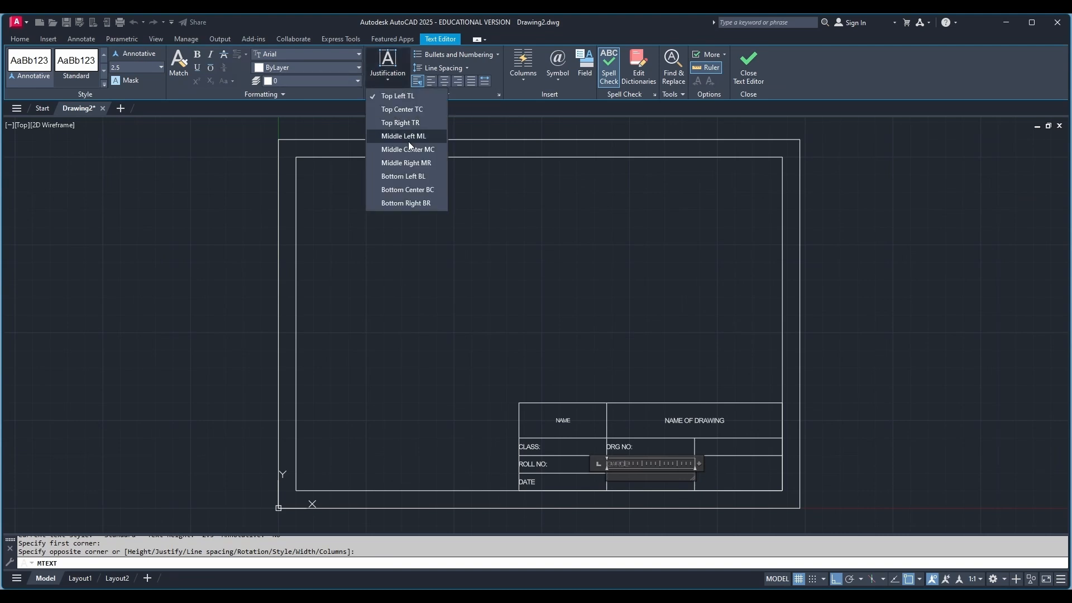
pyautogui.click(408, 142)
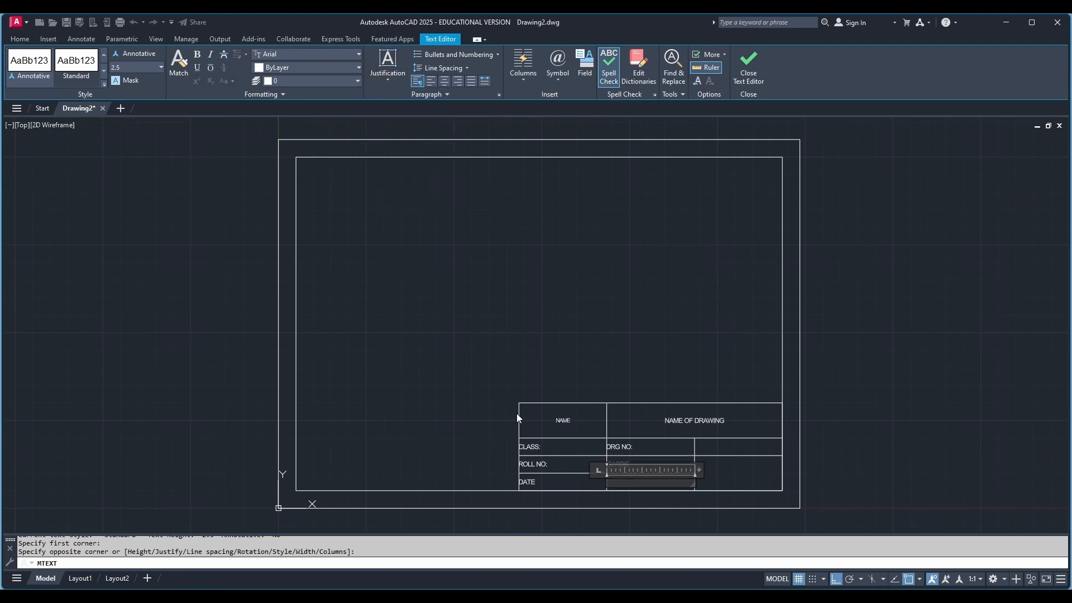
pyautogui.write('VALUED BY:')
pyautogui.click(748, 66)
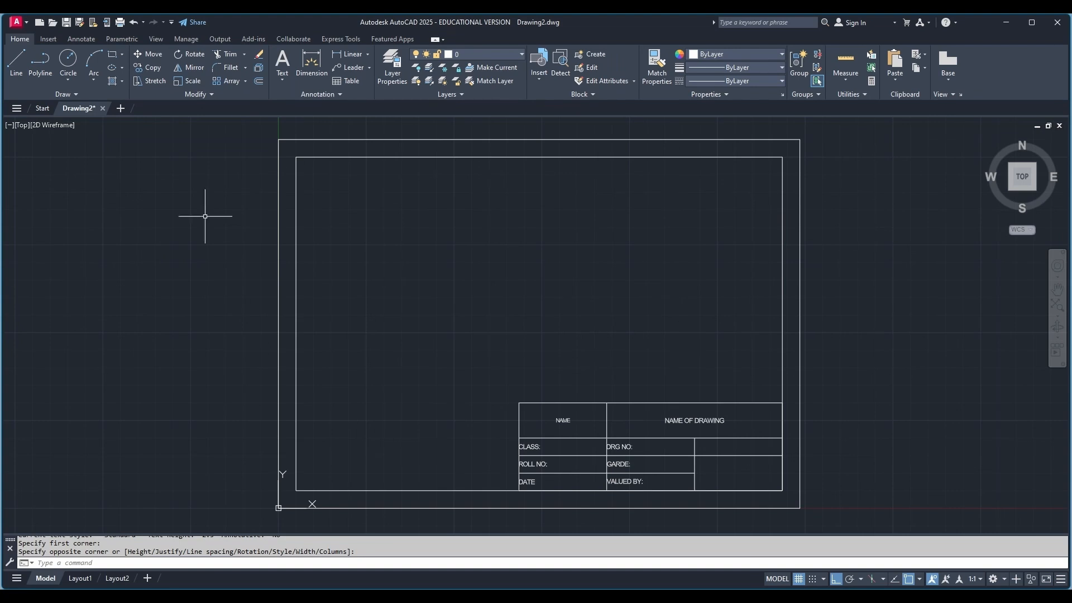
# Add the multiline text SCALE with Middle Left justification in the cell beside DRG NO:.
pyautogui.click(62, 560)
pyautogui.write('MTEXT')
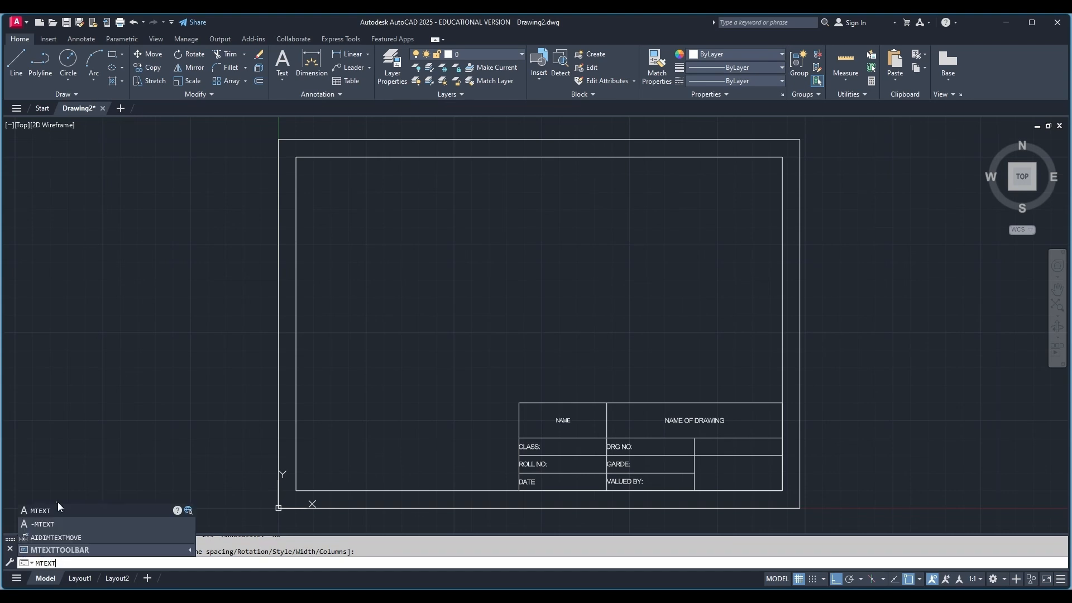
pyautogui.click(58, 509)
pyautogui.click(696, 439)
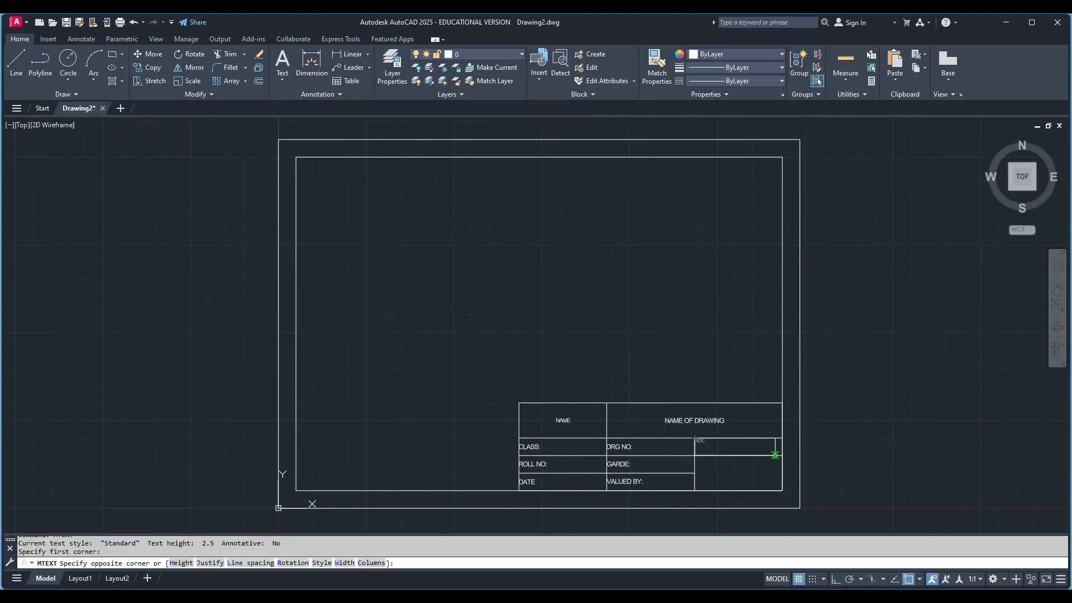
pyautogui.click(782, 455)
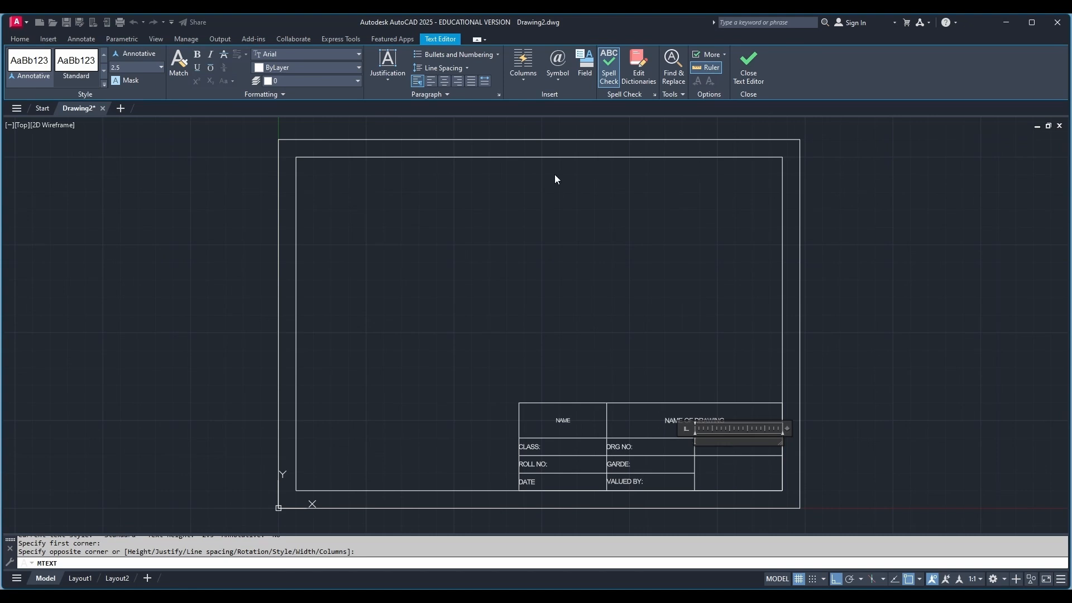
pyautogui.click(385, 79)
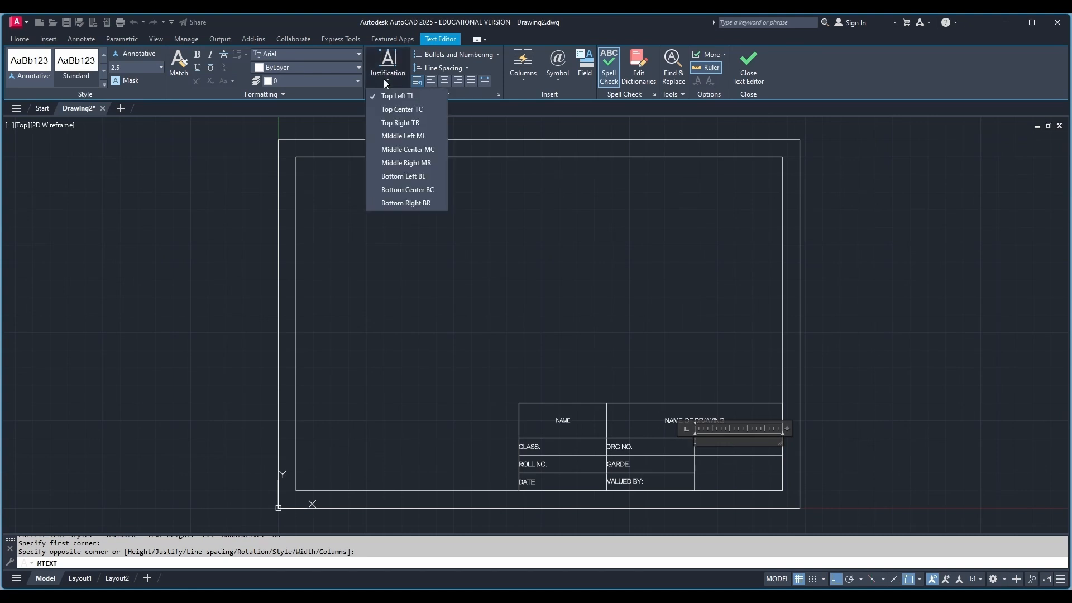
pyautogui.click(405, 136)
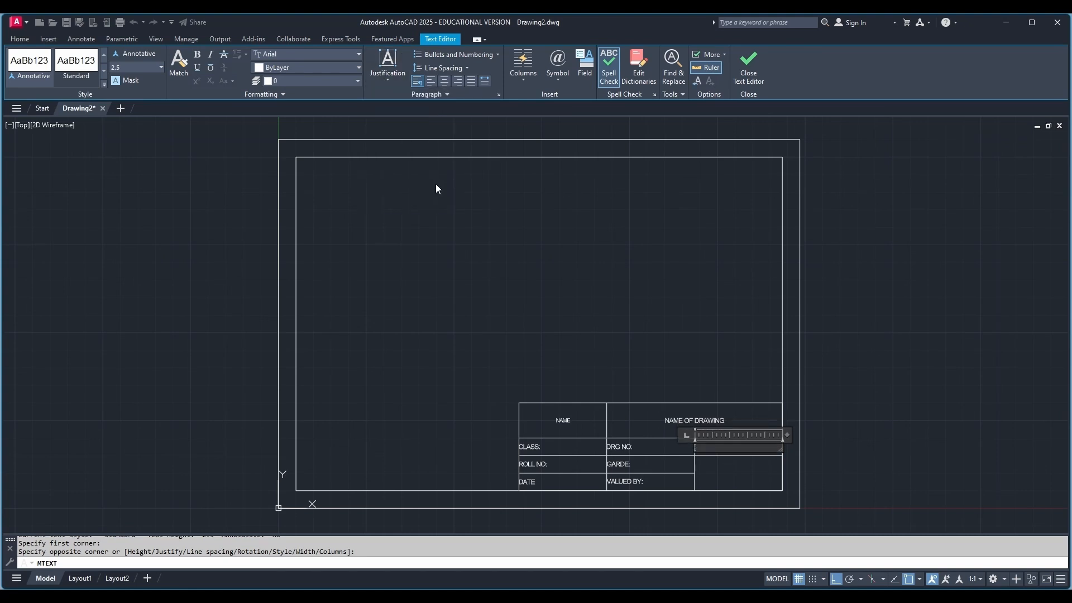
pyautogui.write('SCALE')
pyautogui.click(748, 64)
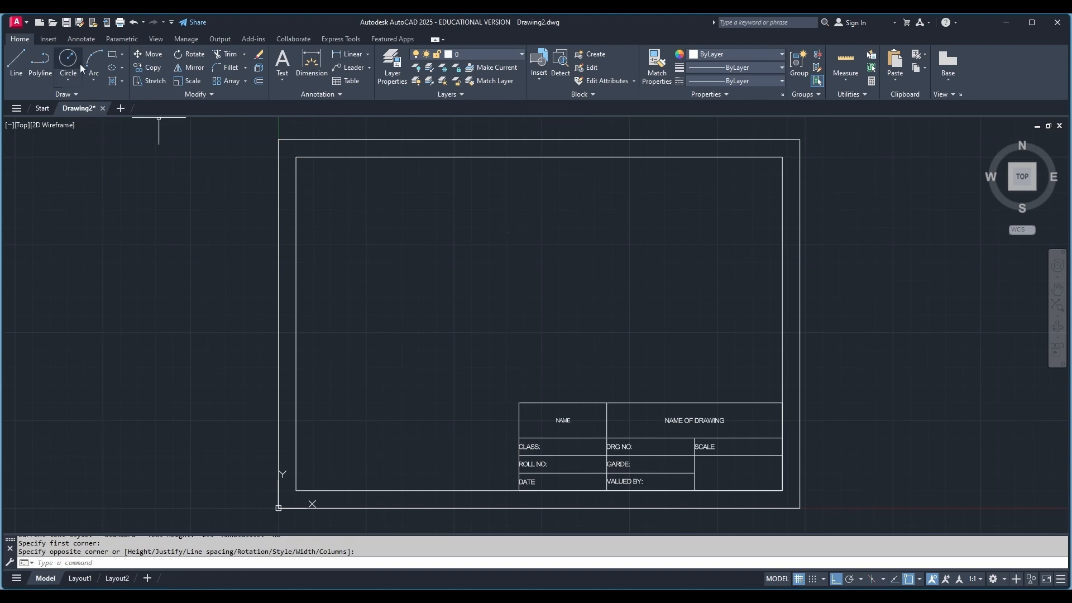
# Undo the last zoom and the last circle.
pyautogui.hotkey('ctrl', 'z')
pyautogui.hotkey('ctrl', 'z')
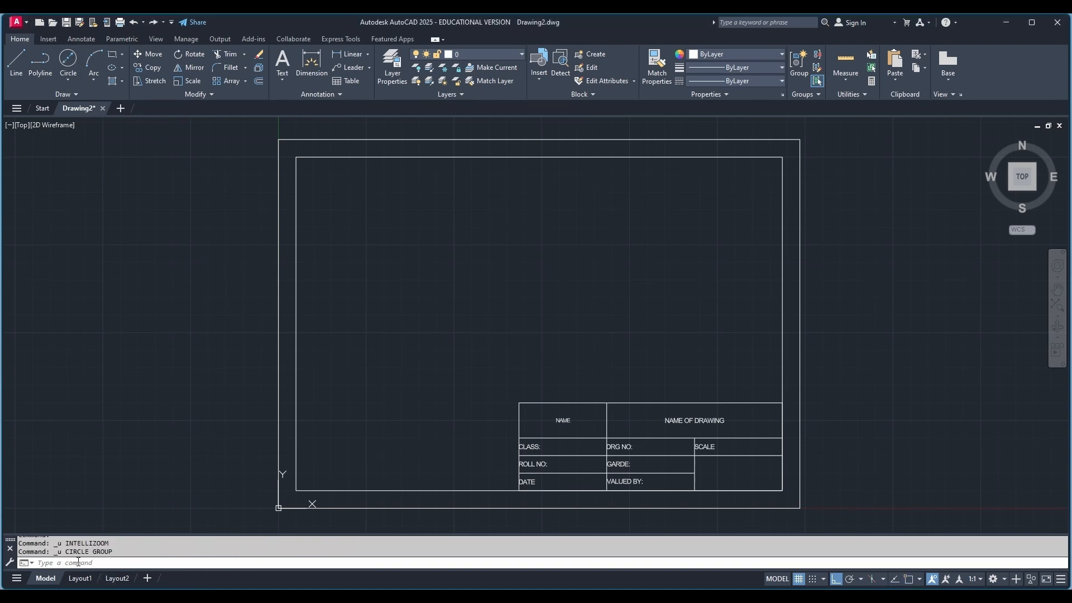
# Draw a horizontal line across the blank cell below SCALE, extending the line between GARDE: and VALUED BY: to the title block's outer edge.
pyautogui.click(78, 562)
pyautogui.write('z')
pyautogui.press('Return')
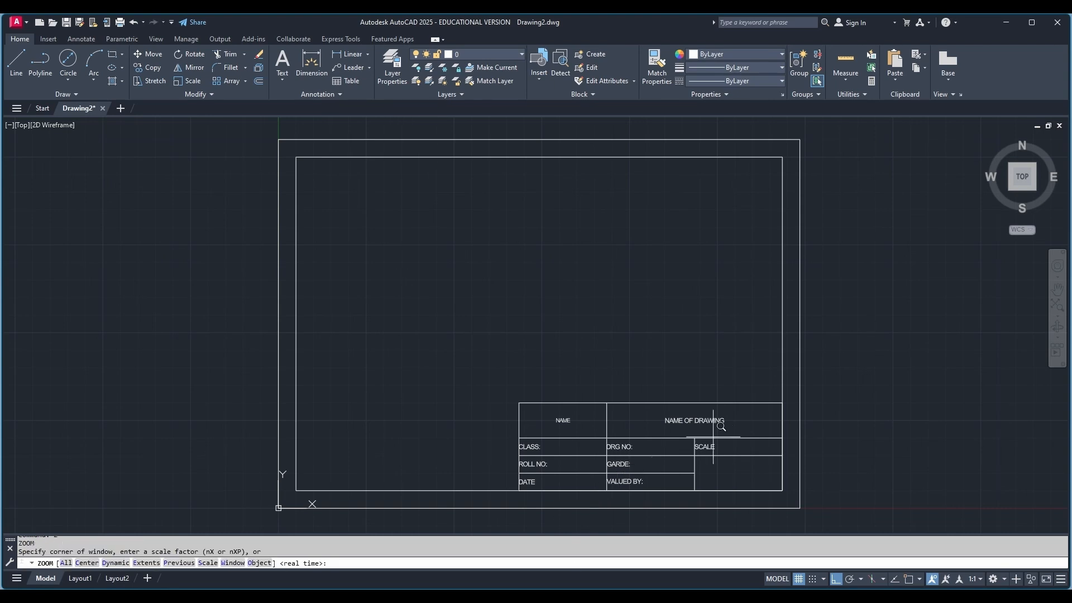
pyautogui.click(678, 437)
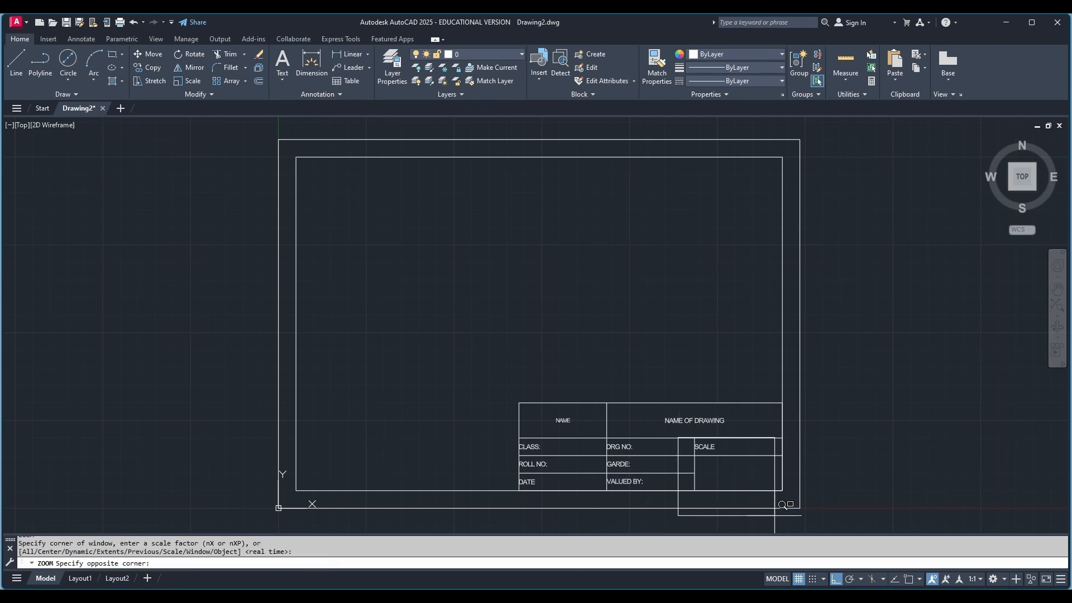
pyautogui.click(799, 492)
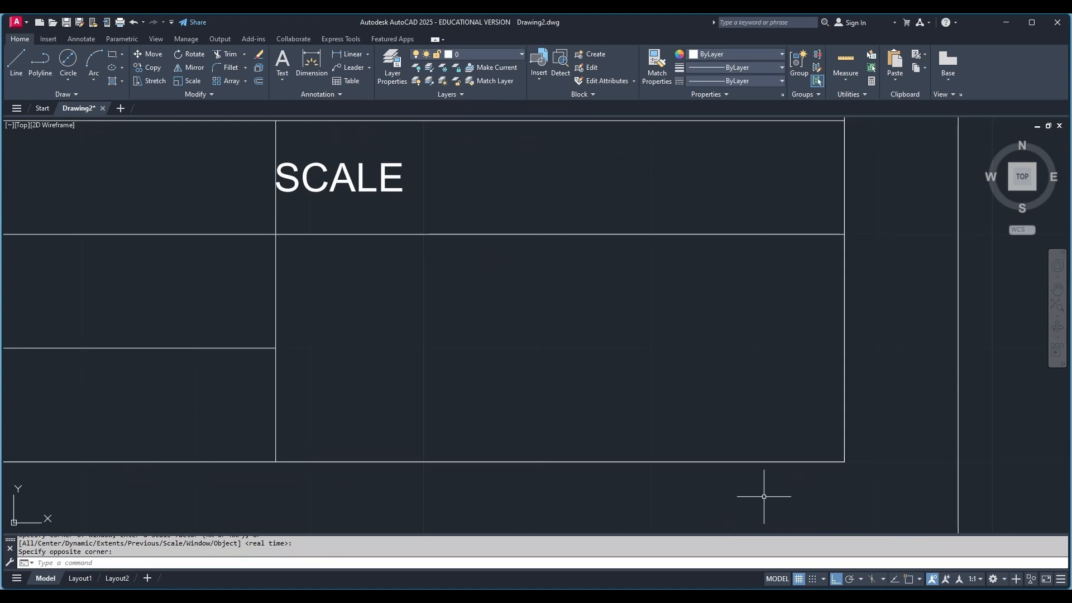
pyautogui.click(18, 60)
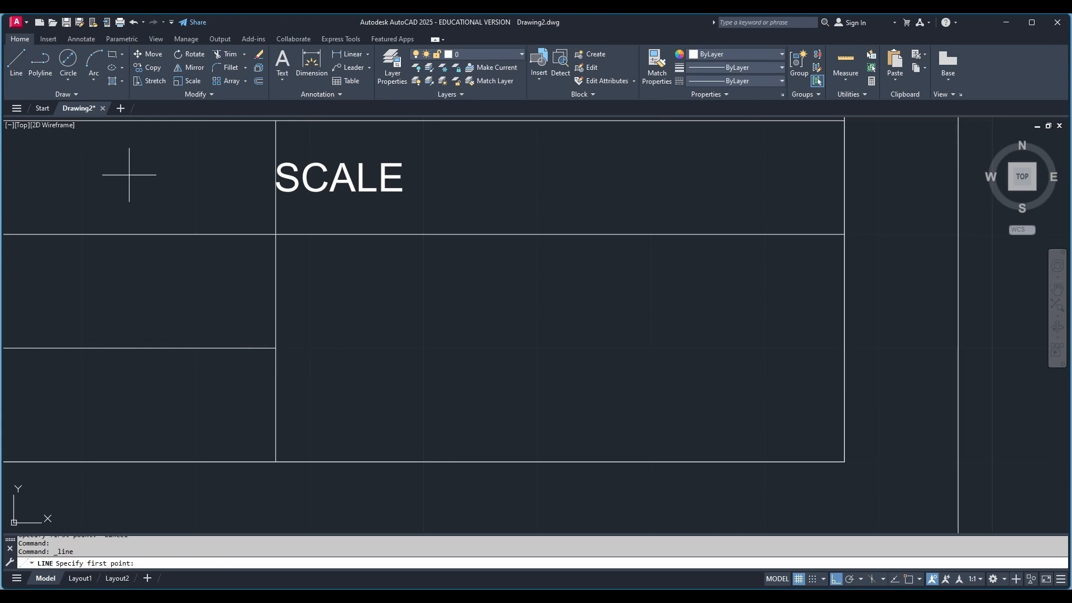
pyautogui.click(276, 348)
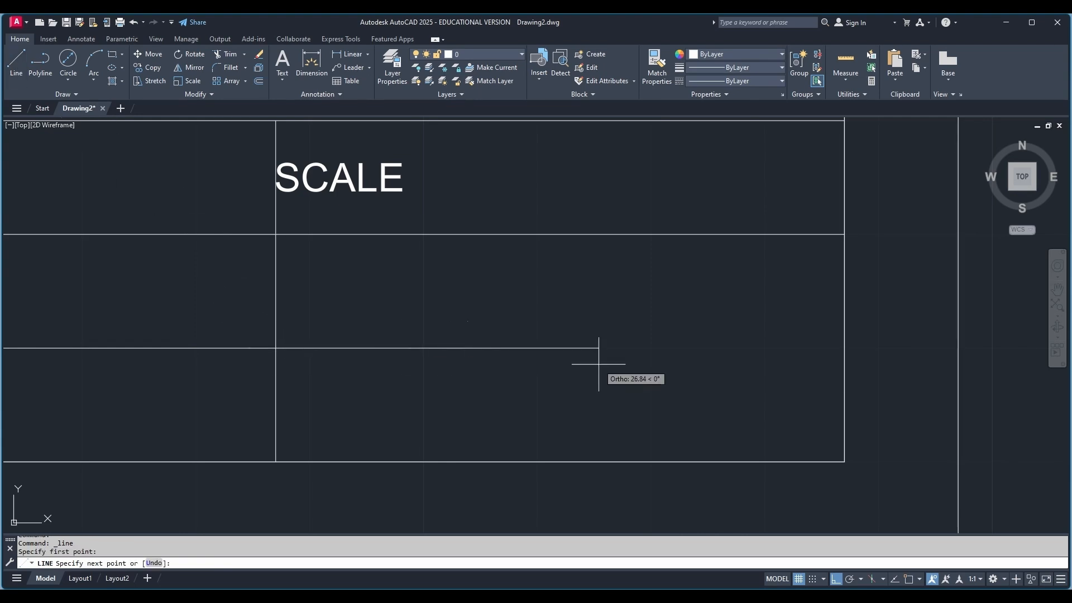
pyautogui.click(844, 349)
pyautogui.press('Escape')
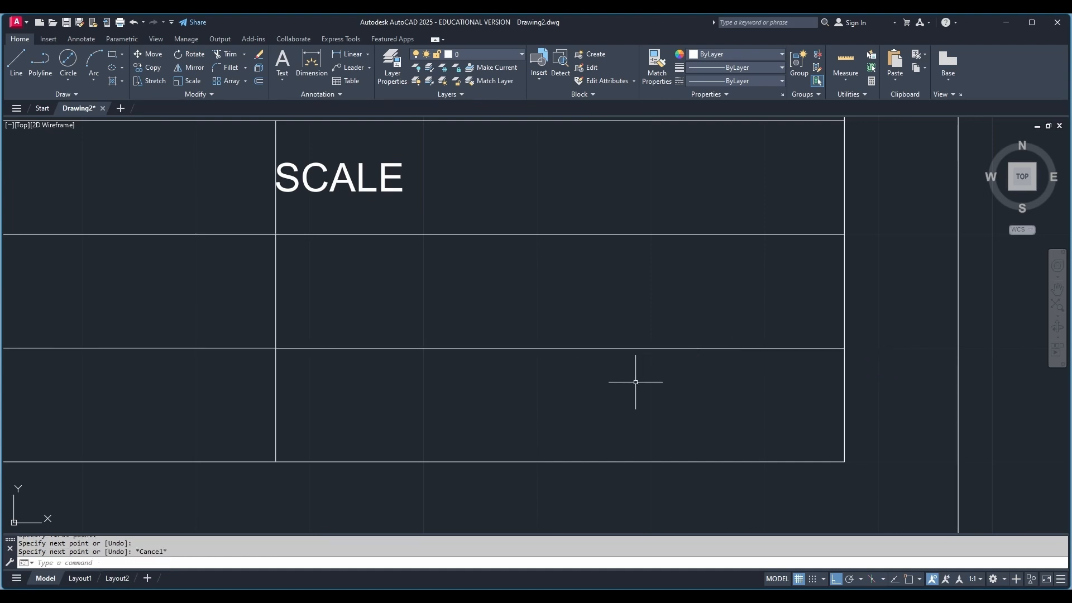
# Draw two concentric circles with diameters 7 and 3, centred on the new horizontal line in the cell below SCALE.
pyautogui.click(68, 62)
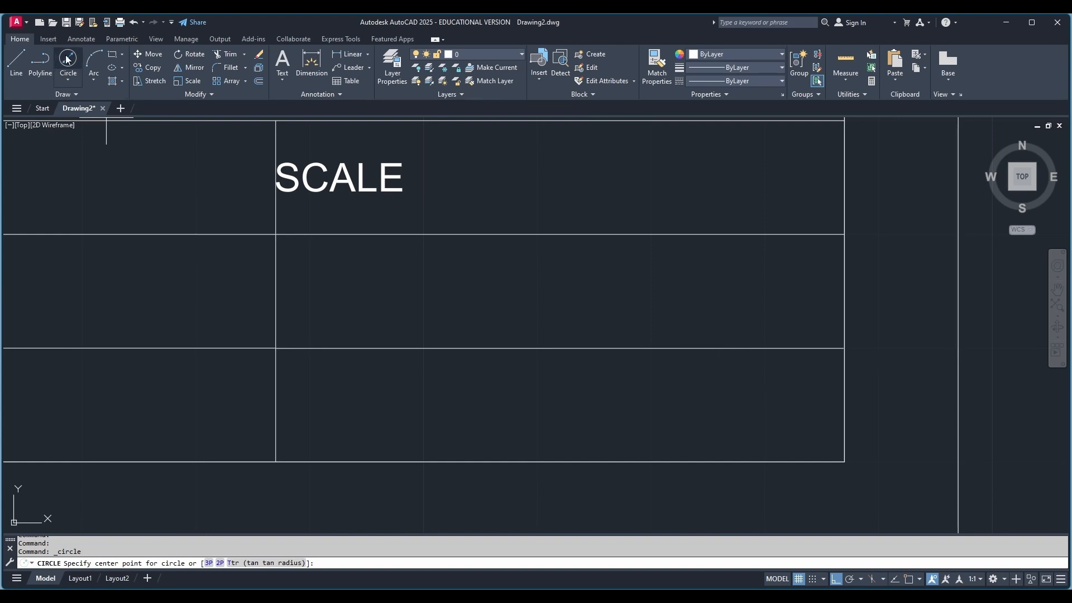
pyautogui.click(702, 349)
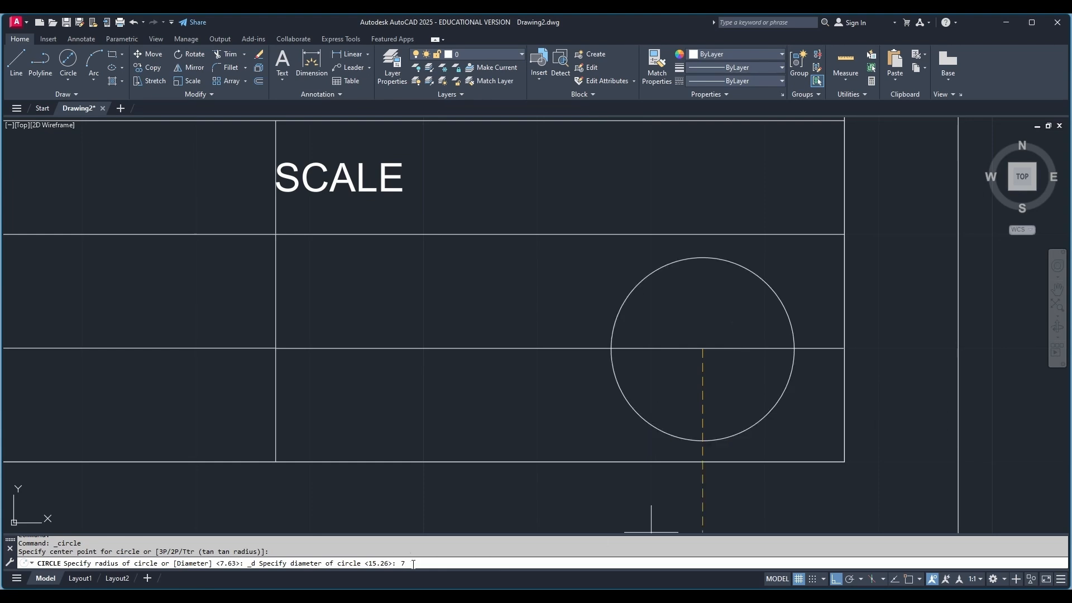
pyautogui.press('Return')
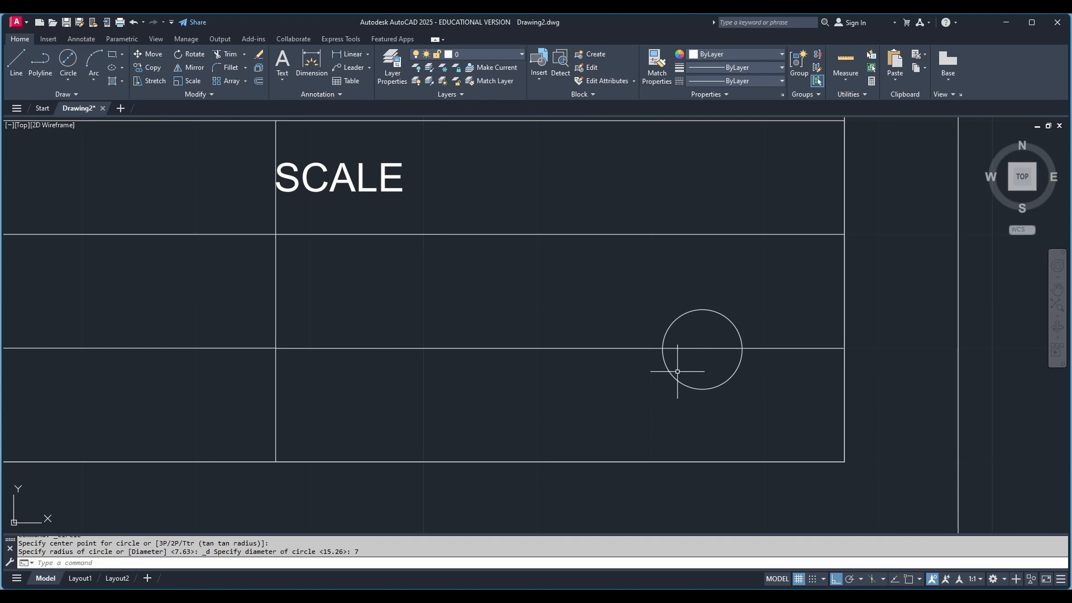
pyautogui.click(69, 58)
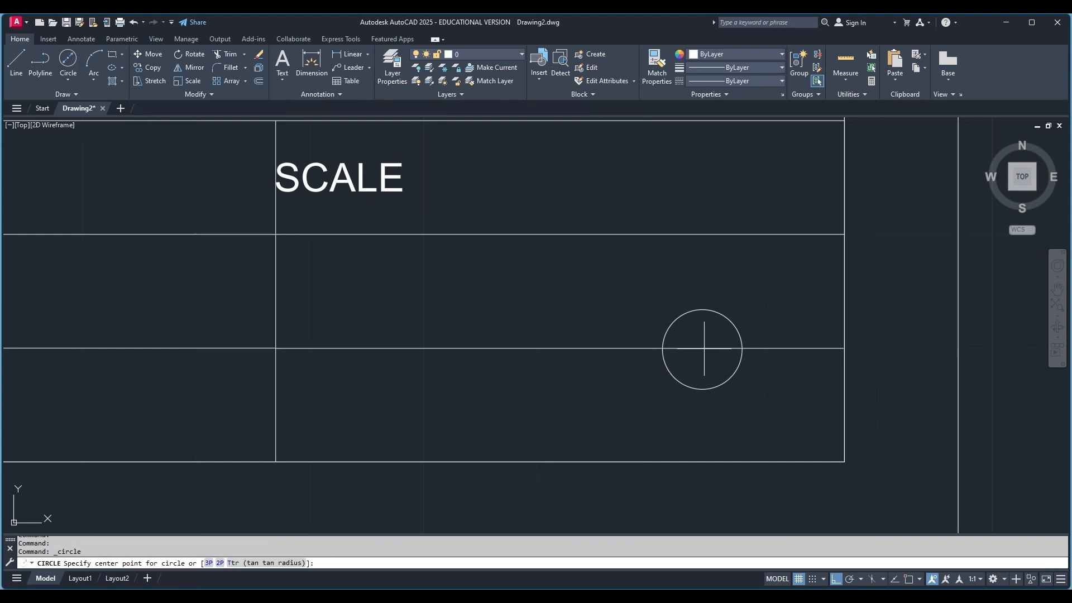
pyautogui.click(909, 581)
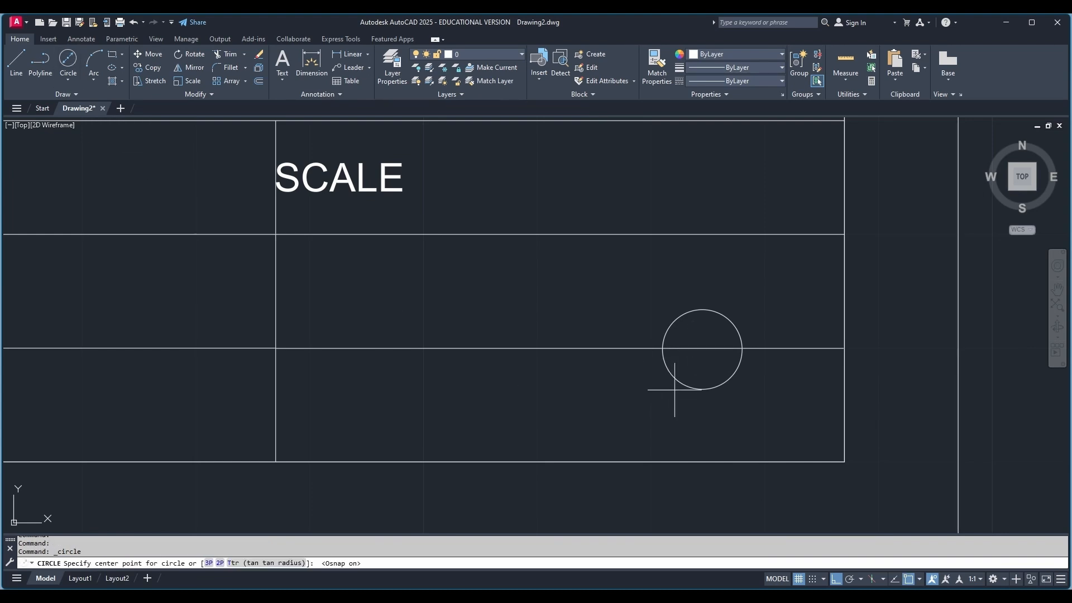
pyautogui.click(703, 350)
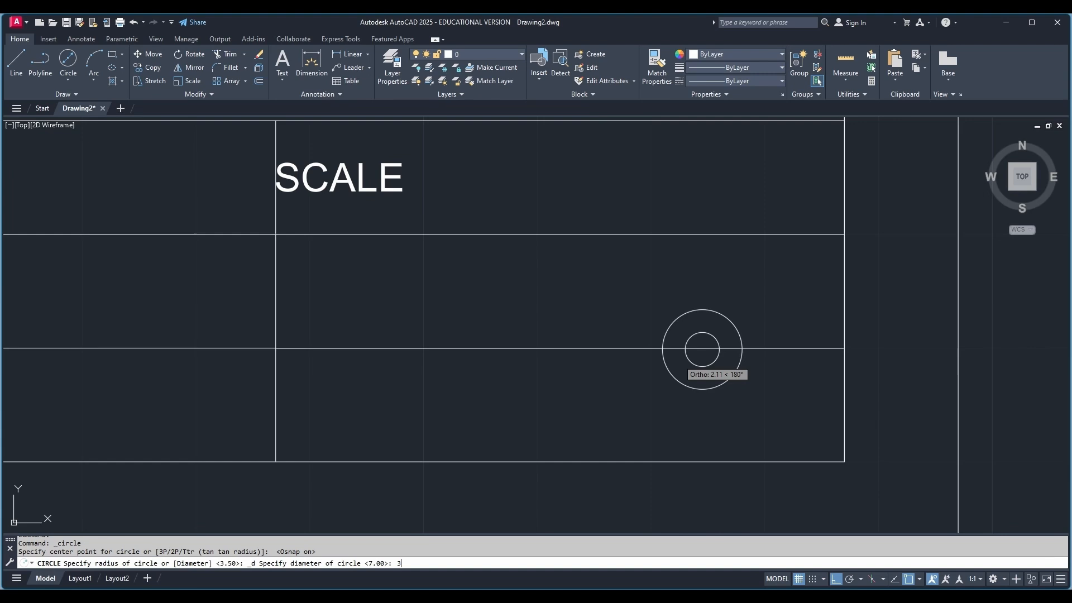
pyautogui.press('Return')
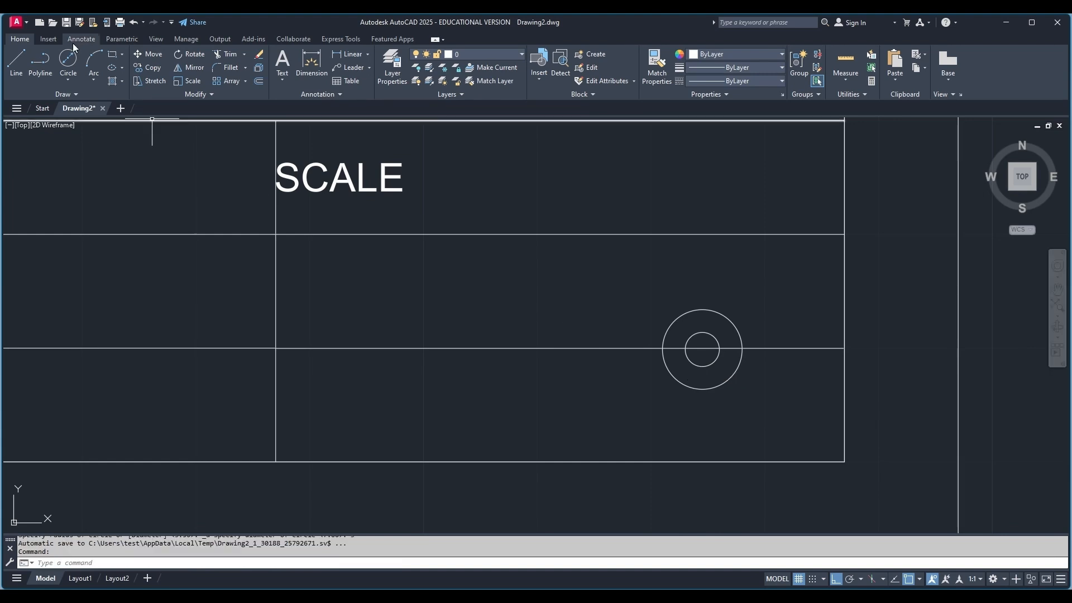
# Draw horizontal construction lines leftward from the outer circle's top and bottom quadrants, and a vertical line spanning between them.
pyautogui.click(19, 56)
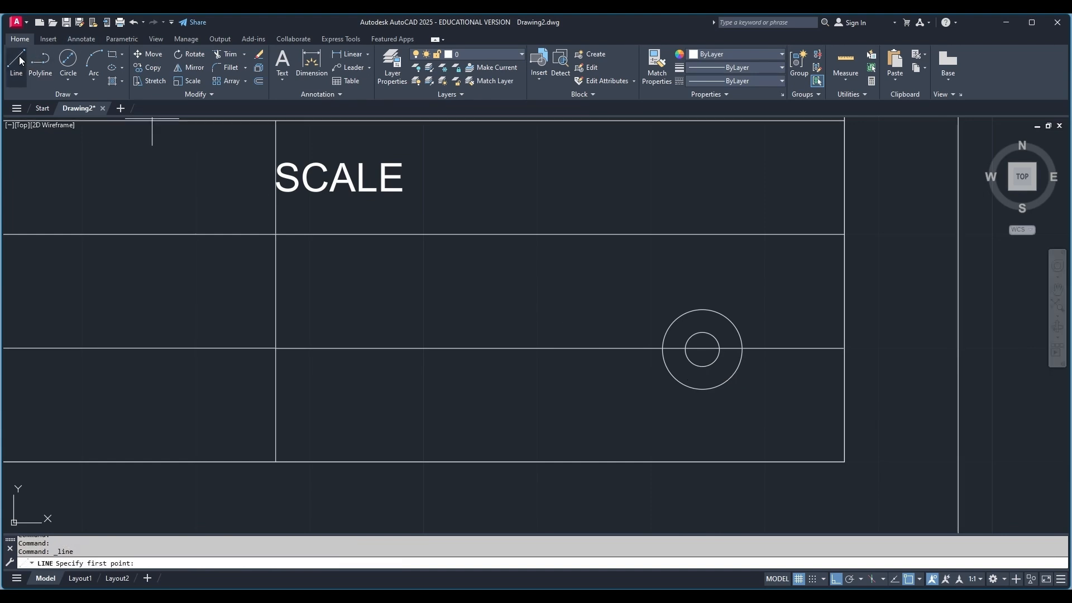
pyautogui.click(703, 309)
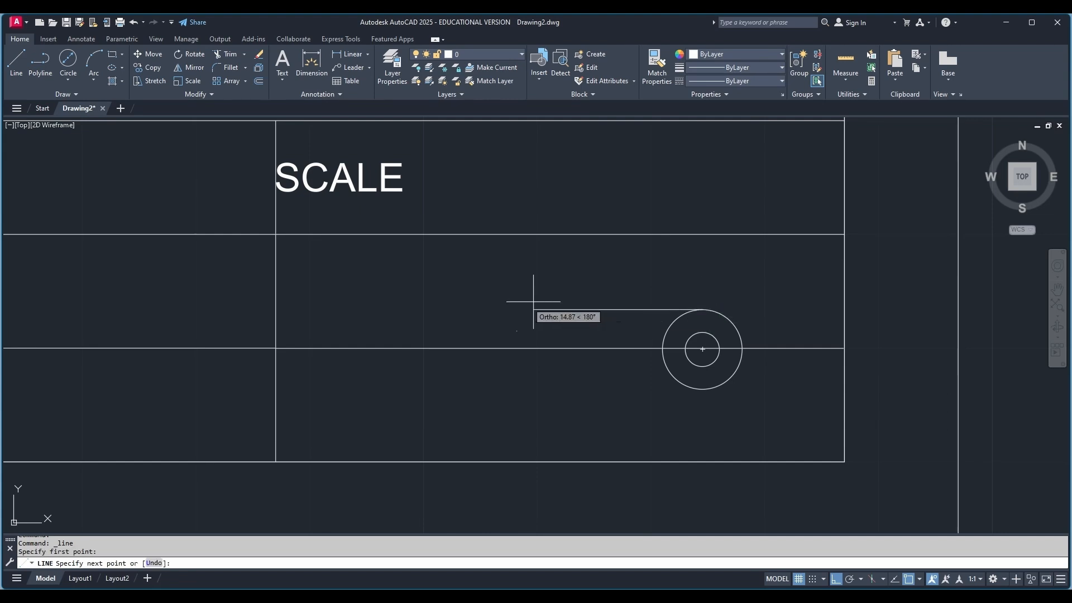
pyautogui.click(391, 298)
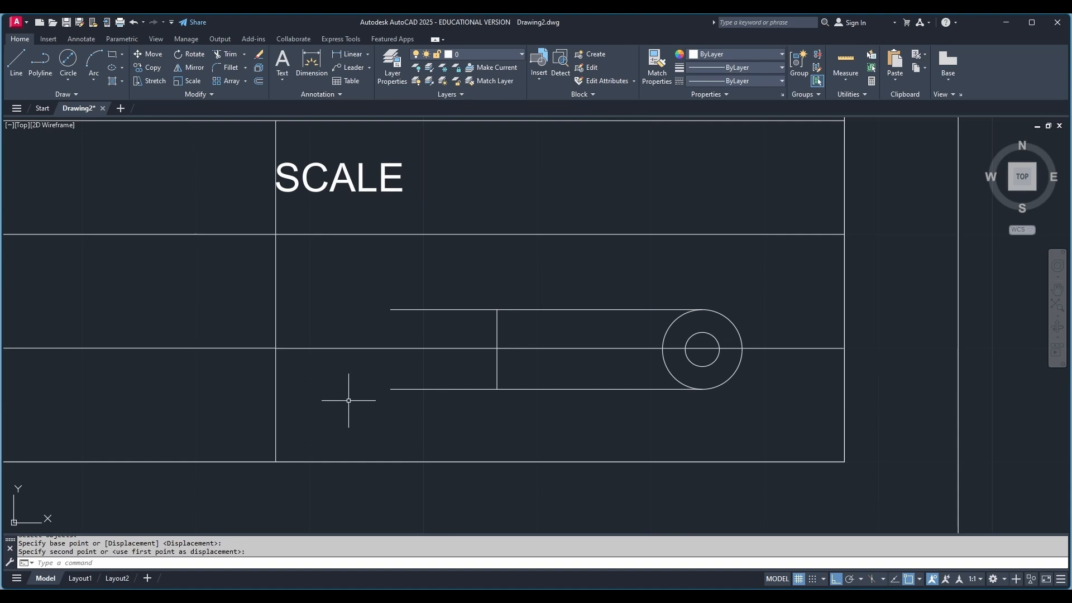
pyautogui.press('Escape')
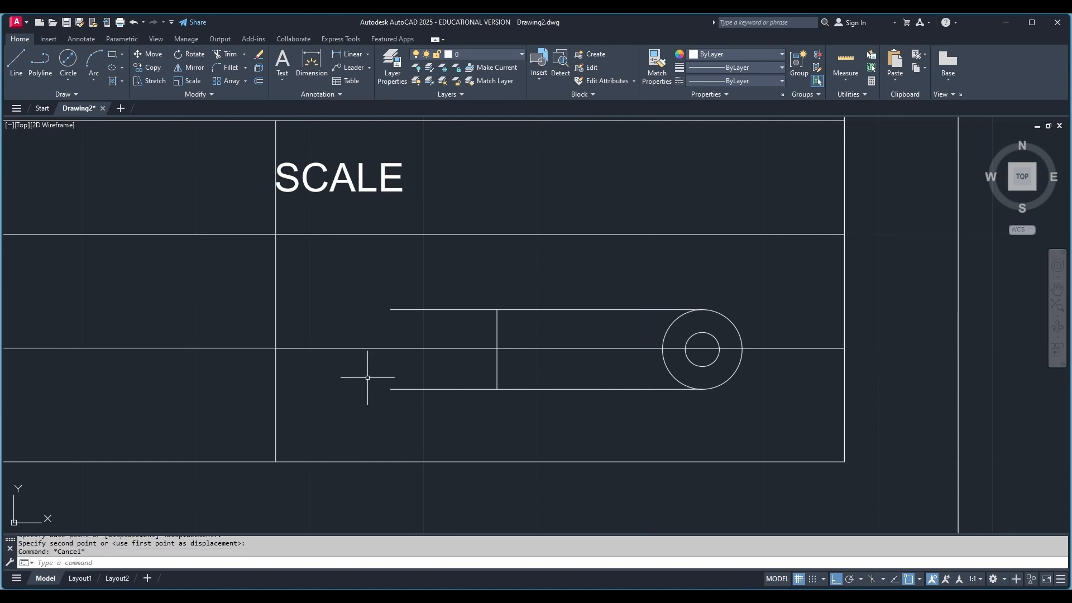
# Delete the two horizontal construction lines projected from the outer circle, keeping the vertical line.
pyautogui.click(408, 309)
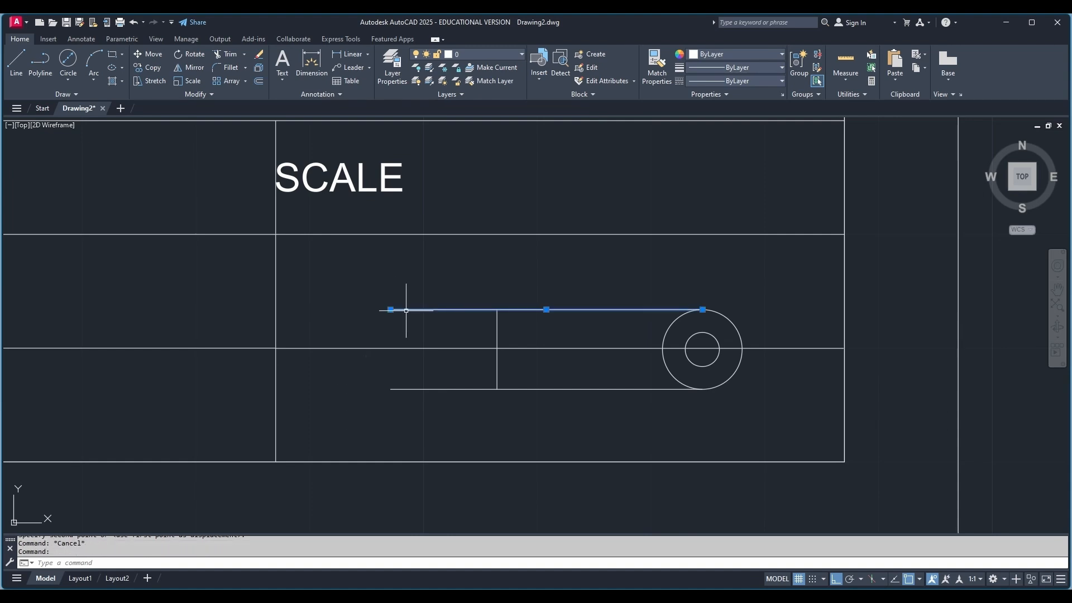
pyautogui.press('Delete')
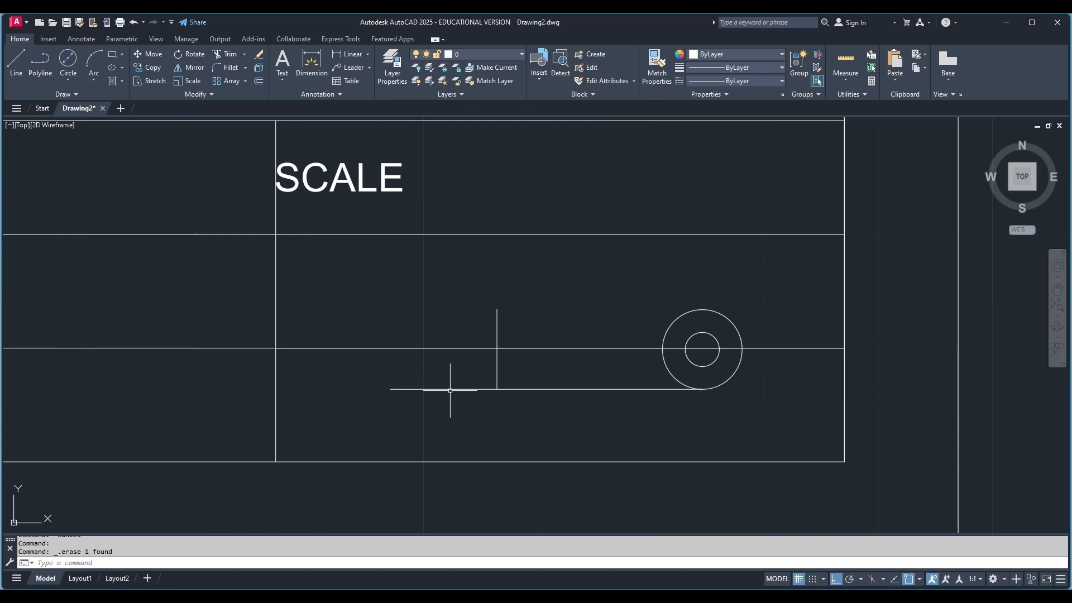
pyautogui.click(451, 390)
pyautogui.press('Delete')
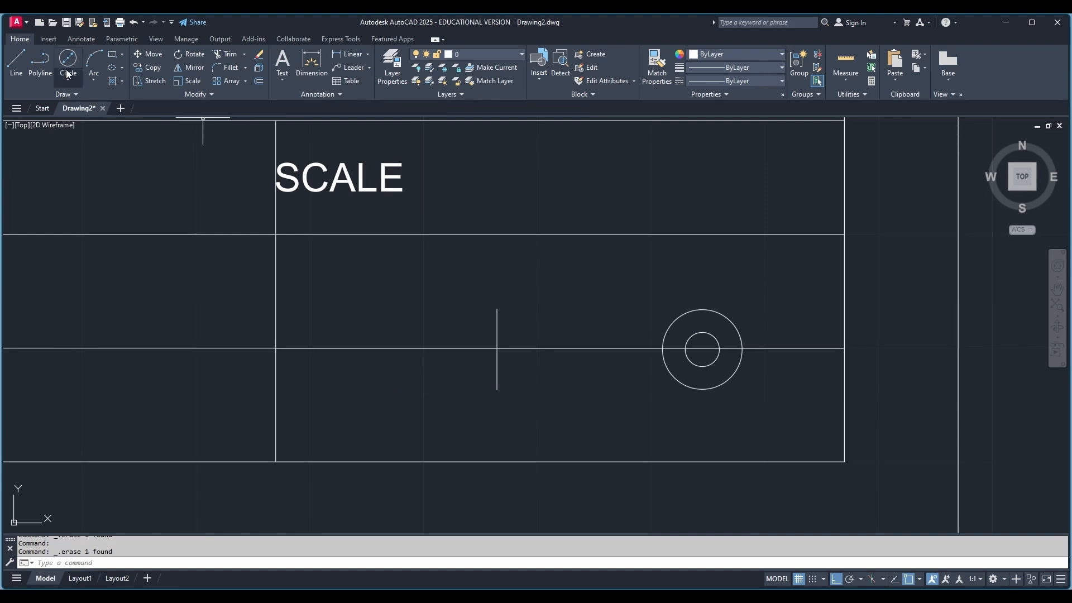
# Draw two horizontal construction lines from the inner circle's top and bottom quadrants leftward past the vertical line.
pyautogui.click(23, 53)
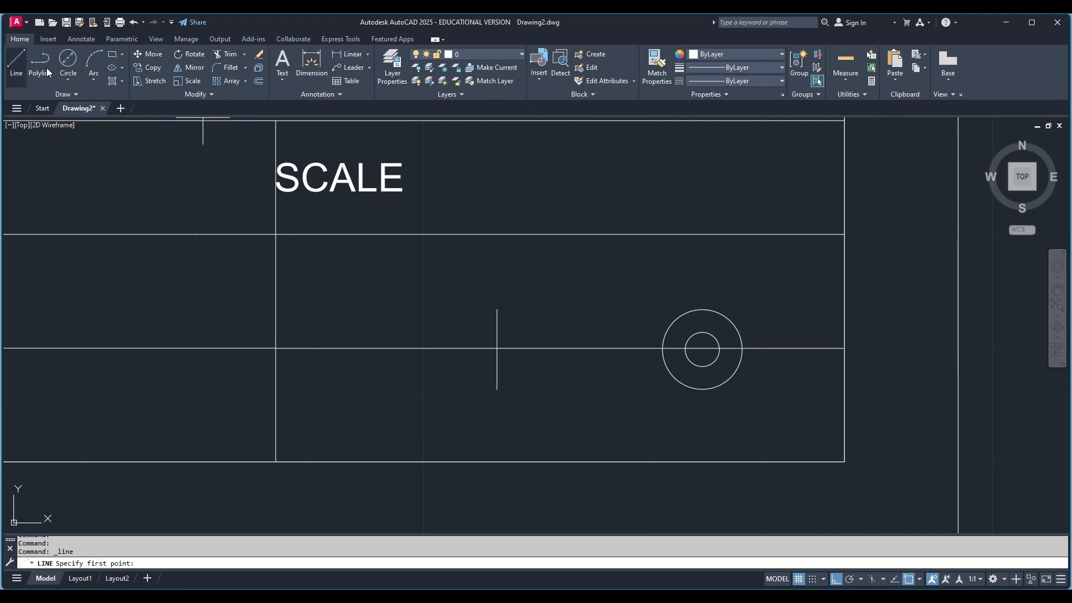
pyautogui.click(703, 332)
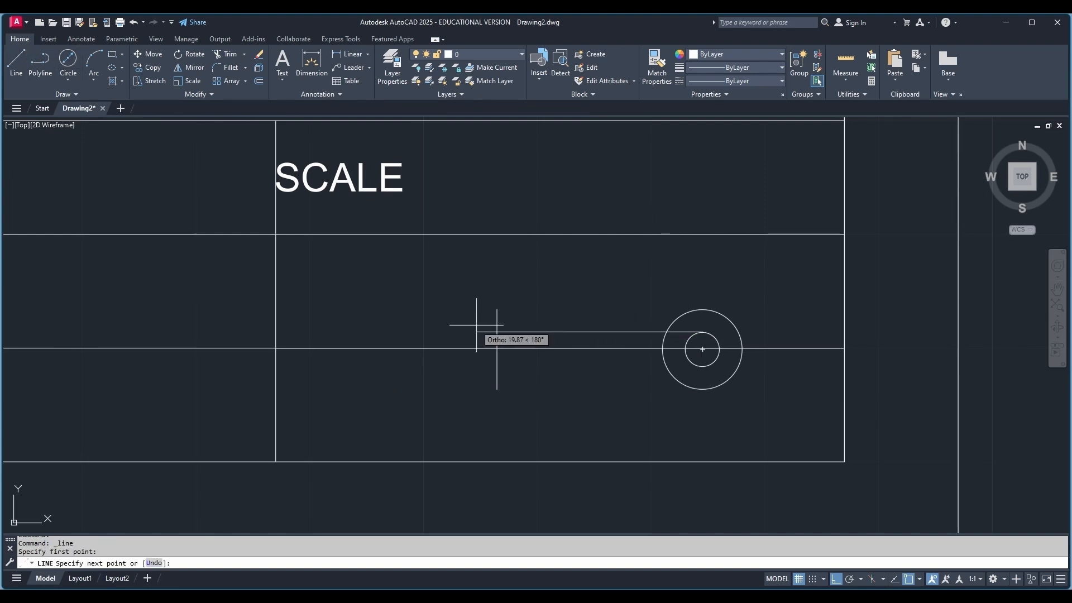
pyautogui.click(372, 332)
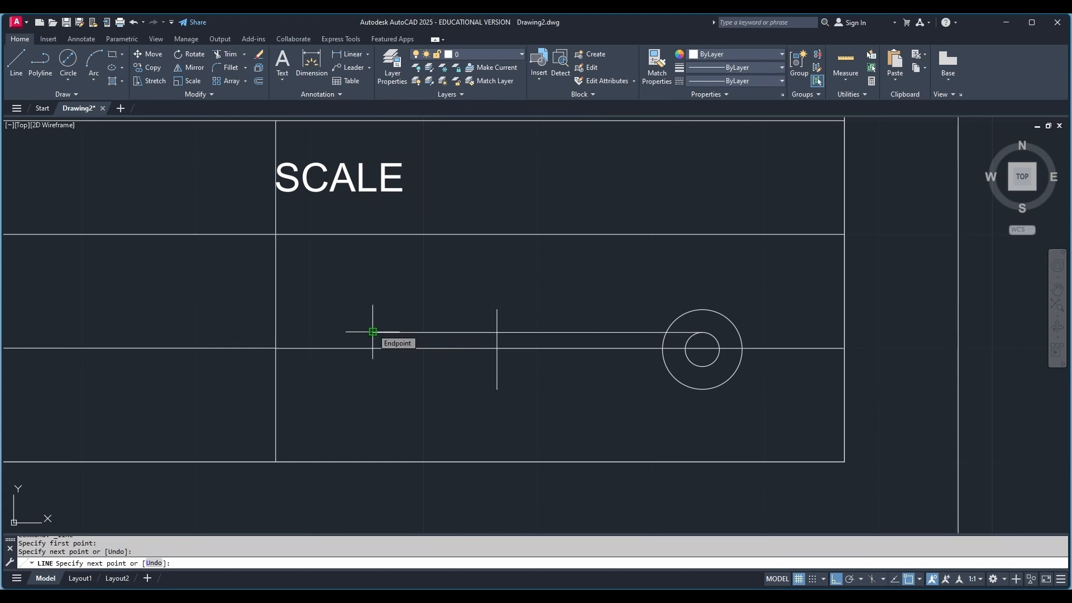
pyautogui.press('Escape')
pyautogui.click(17, 62)
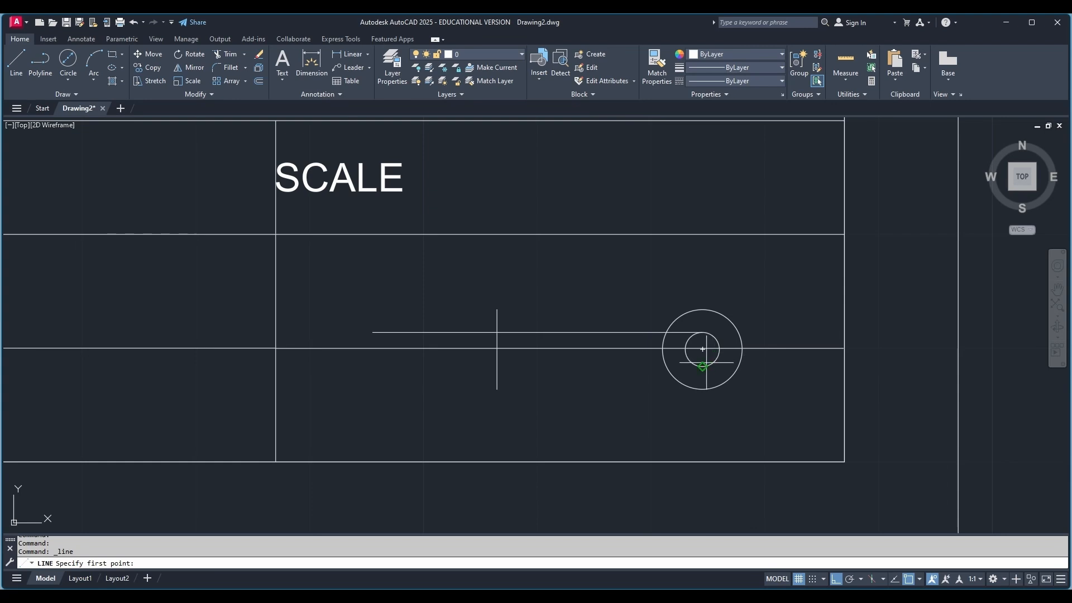
pyautogui.click(703, 366)
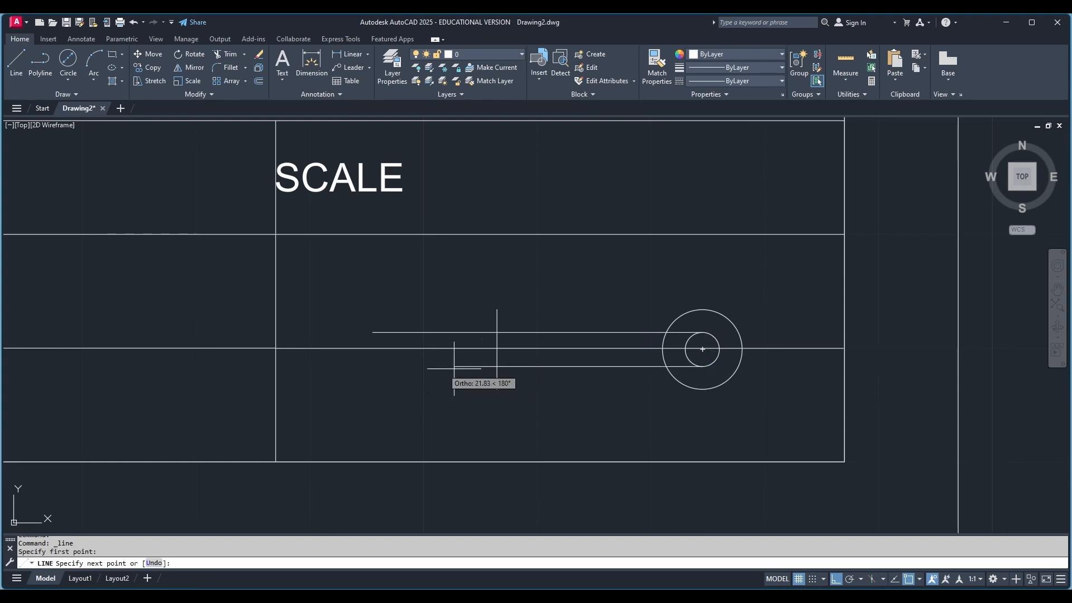
pyautogui.click(372, 373)
pyautogui.press('Escape')
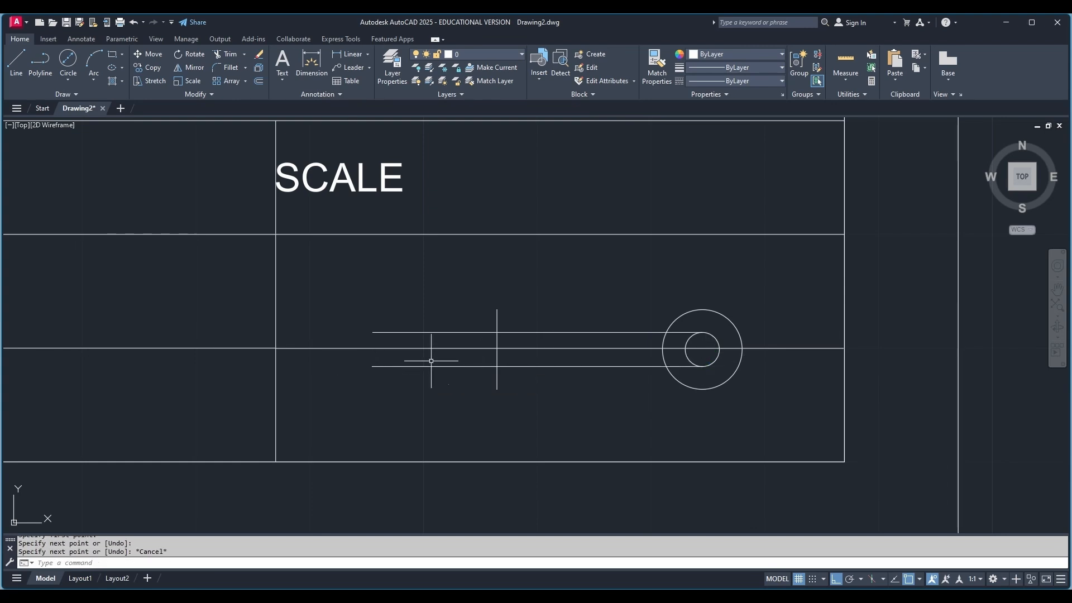
# Draw a short vertical line joining the left ends of the two inner-circle construction lines.
pyautogui.click(17, 62)
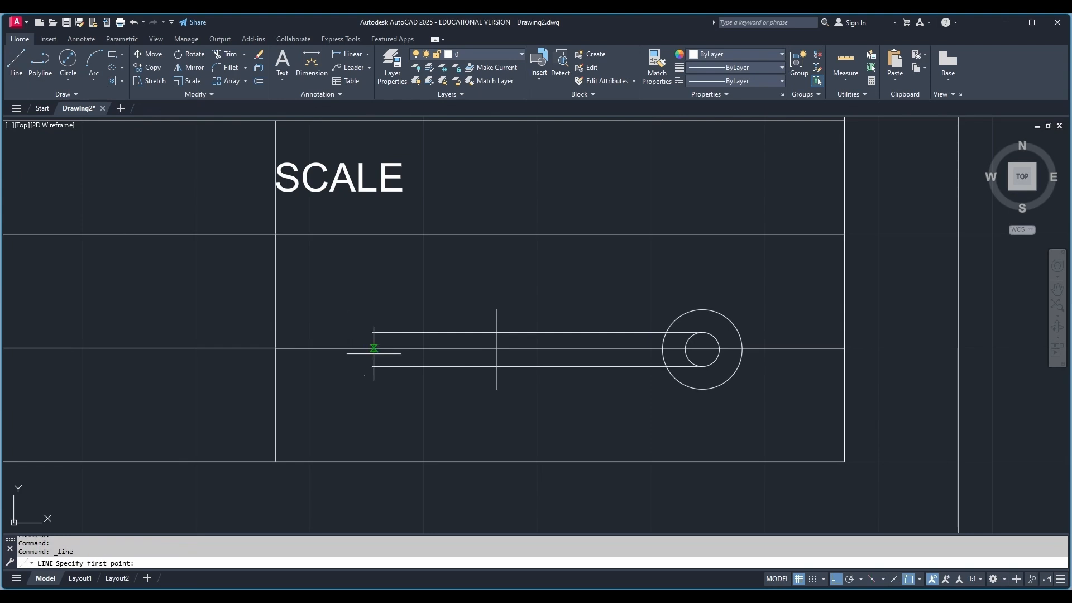
pyautogui.click(373, 334)
pyautogui.click(372, 367)
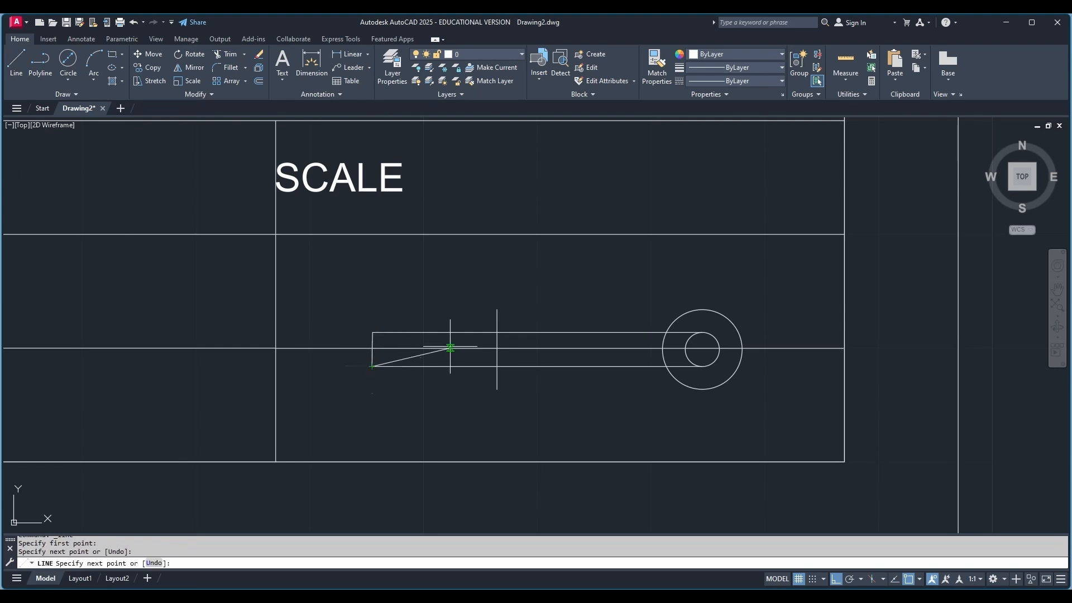
pyautogui.press('Escape')
# Delete both inner-circle construction lines and the horizontal line across the symbol cell.
pyautogui.click(390, 332)
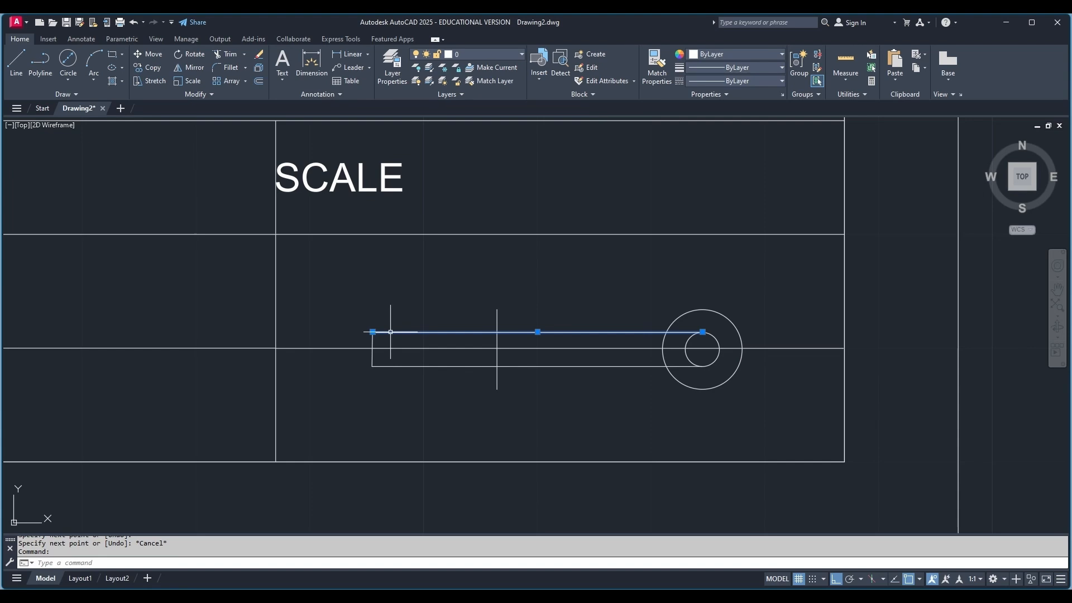
pyautogui.press('Delete')
pyautogui.click(419, 366)
pyautogui.press('Delete')
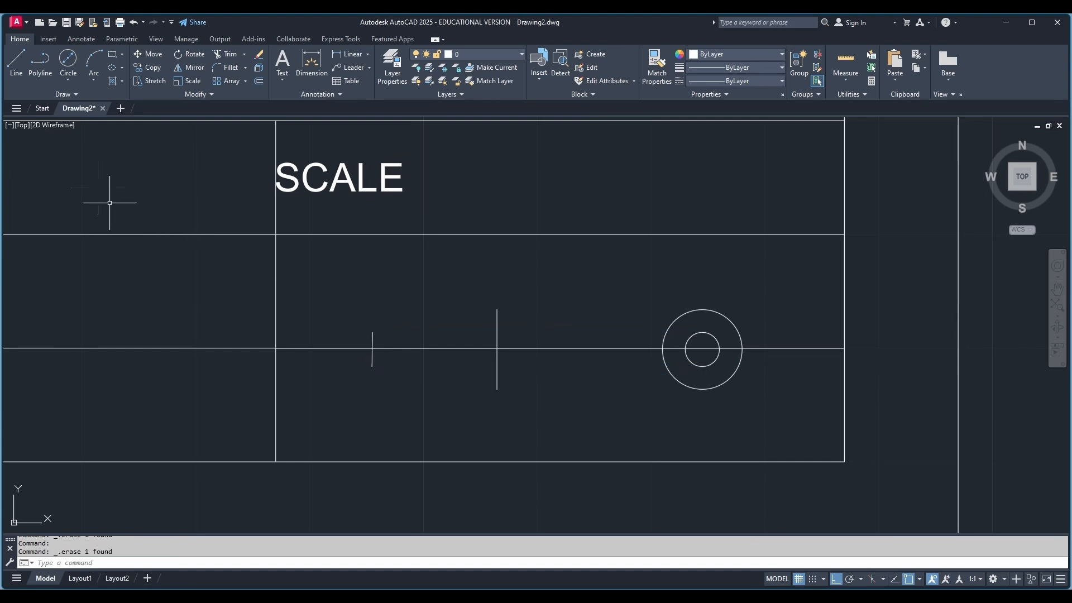
pyautogui.click(327, 347)
pyautogui.press('Delete')
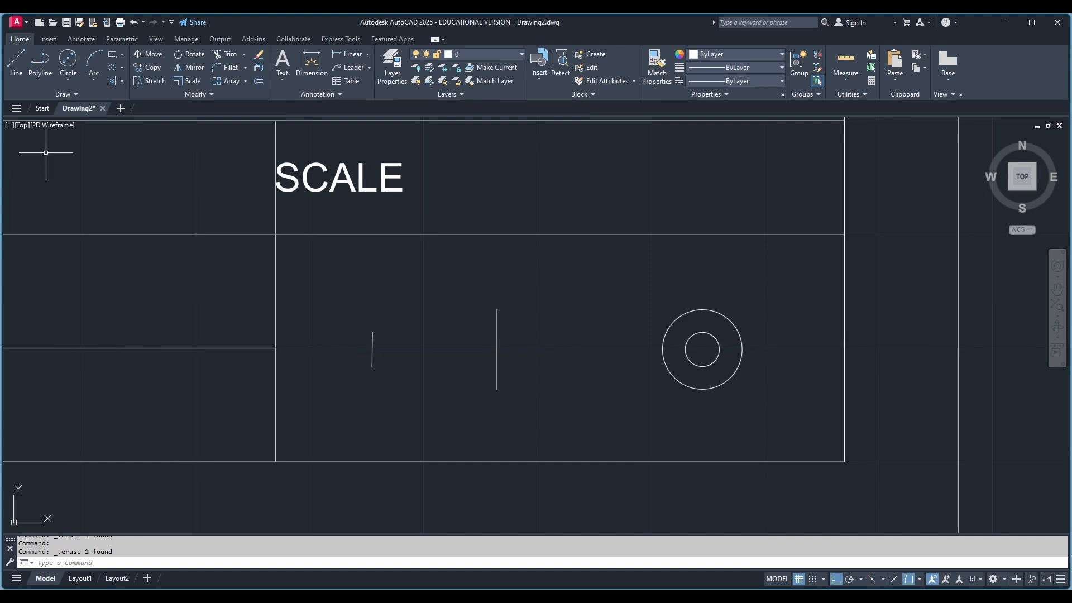
# Turn Ortho off and join the upper and lower ends of the short and long vertical lines with two slanted lines, closing the trapezoid.
pyautogui.click(16, 62)
pyautogui.click(372, 333)
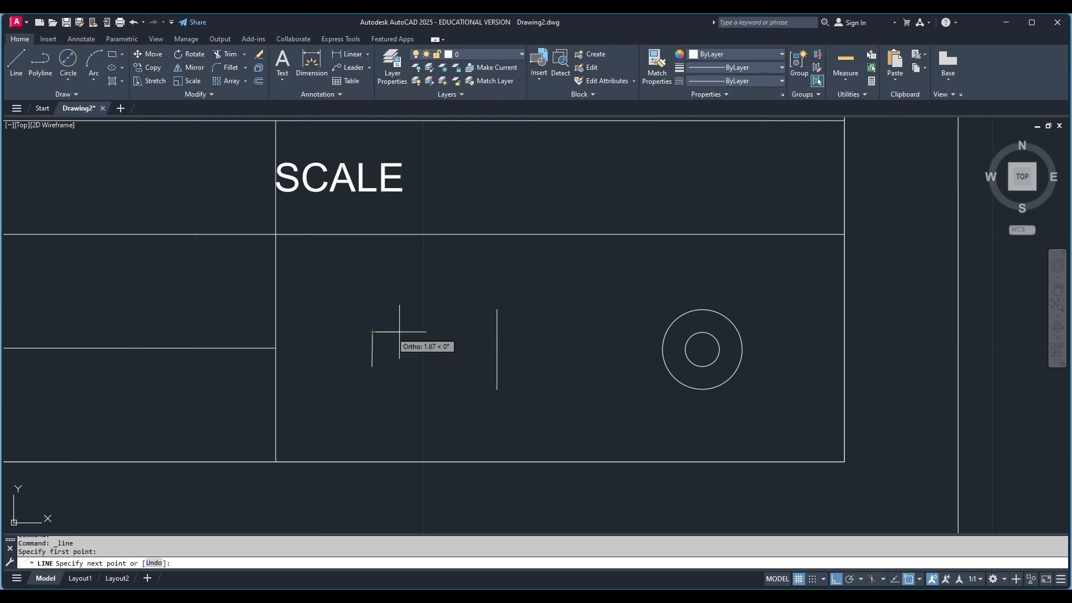
pyautogui.click(836, 579)
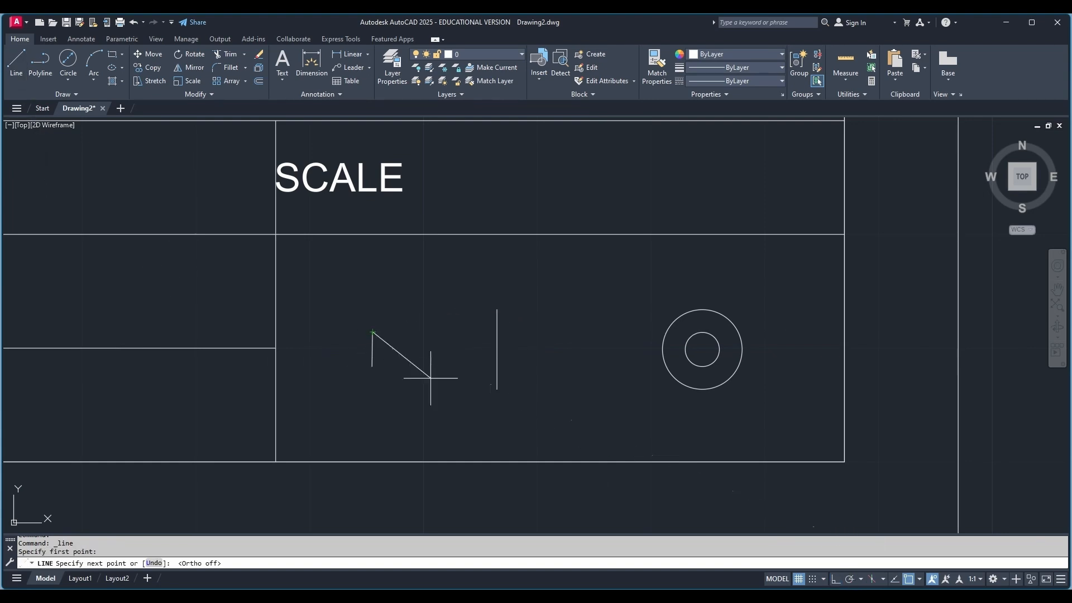
pyautogui.click(498, 310)
pyautogui.press('Return')
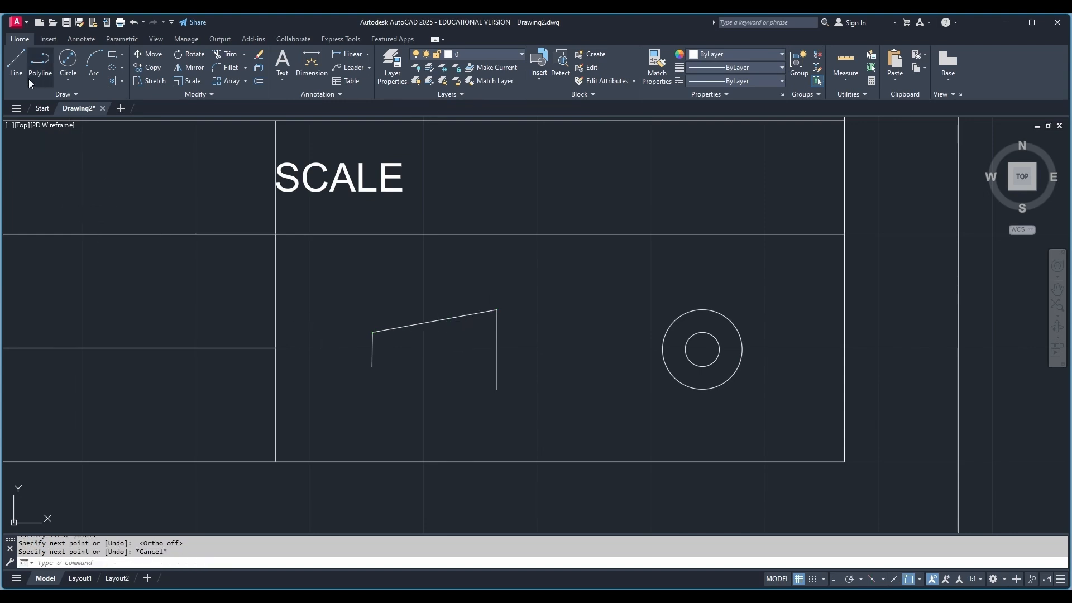
pyautogui.click(16, 61)
pyautogui.click(372, 366)
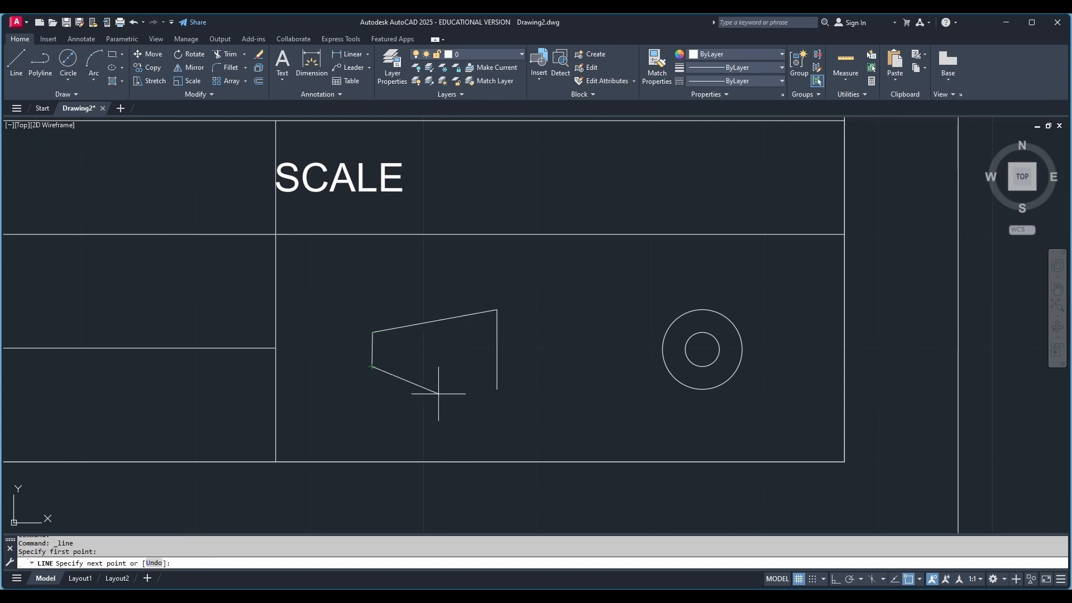
pyautogui.click(497, 388)
pyautogui.press('Escape')
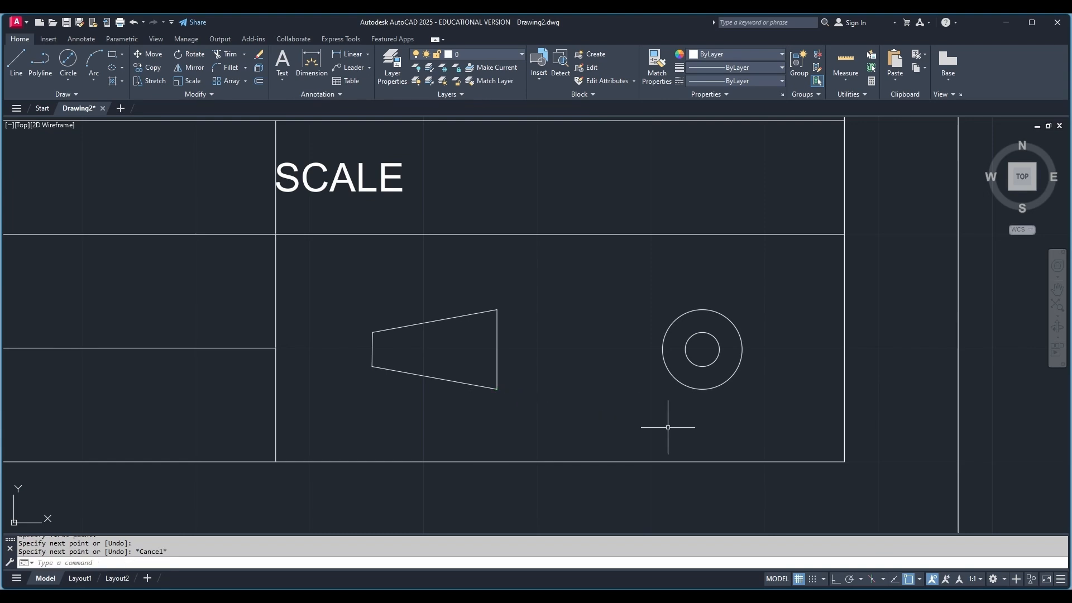
# Draw a horizontal axis line through the trapezoid and circles plus a vertical axis line through the circles, and select both.
pyautogui.click(16, 60)
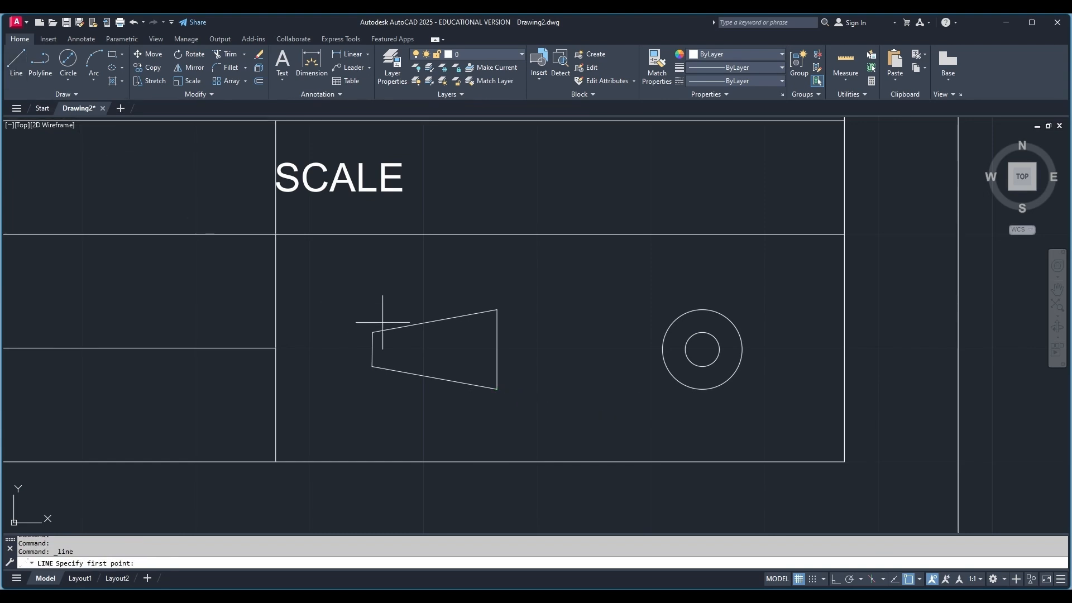
pyautogui.click(332, 349)
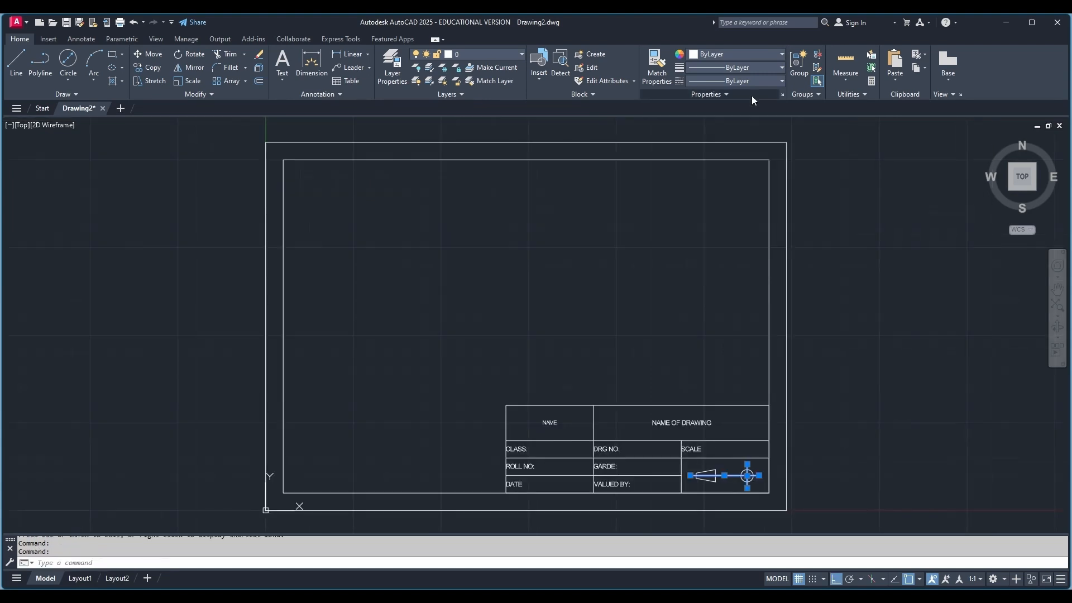
# Load the CENTER linetype from acadiso.lin into the drawing's linetype list and confirm the Linetype Manager.
pyautogui.click(754, 81)
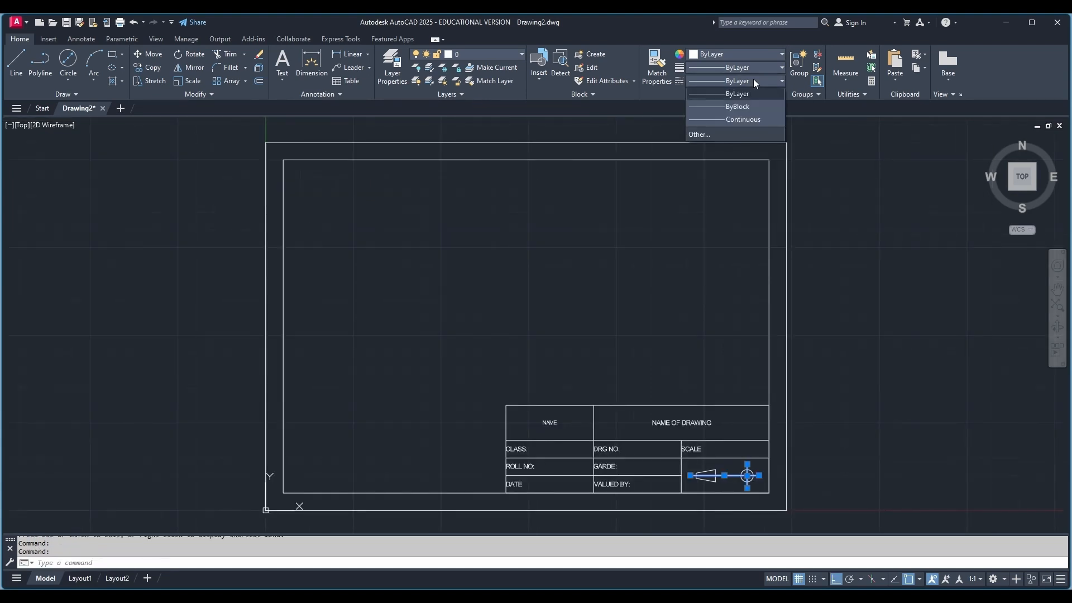
pyautogui.click(723, 135)
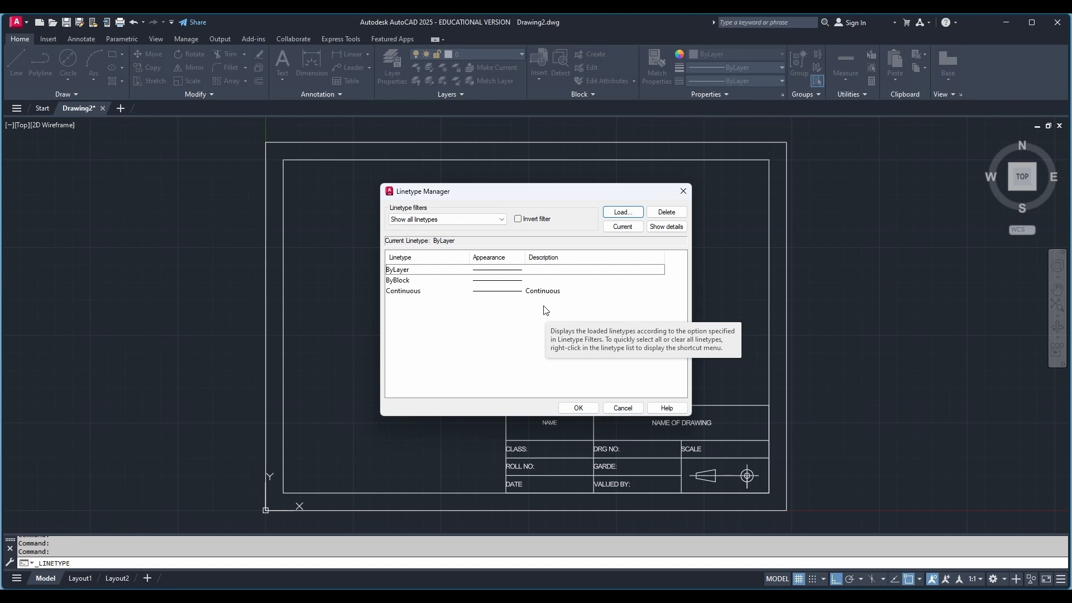
pyautogui.click(623, 212)
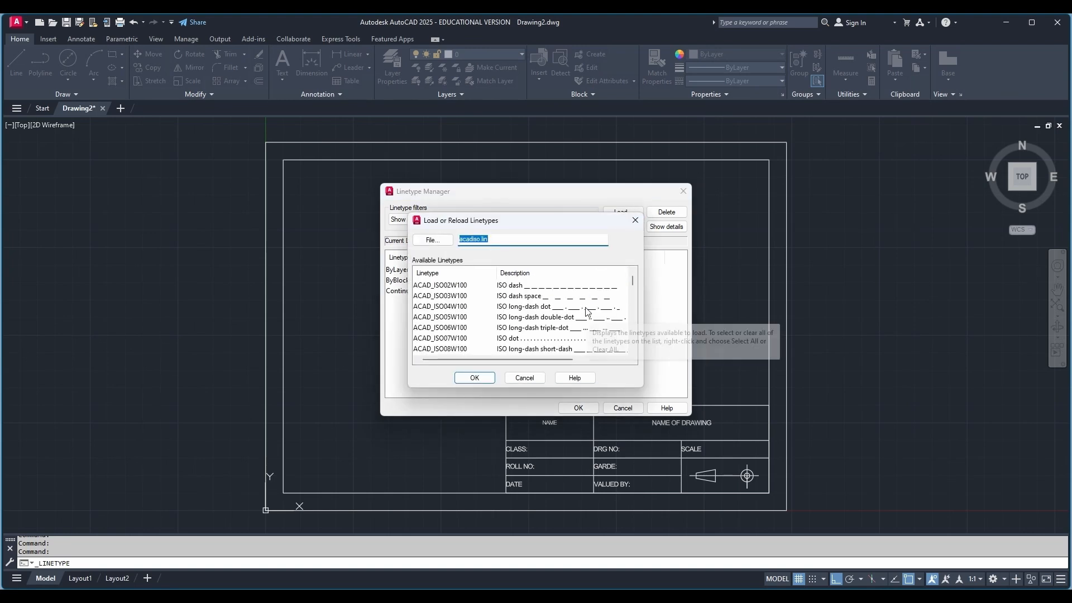
pyautogui.scroll(-2, 503, 311)
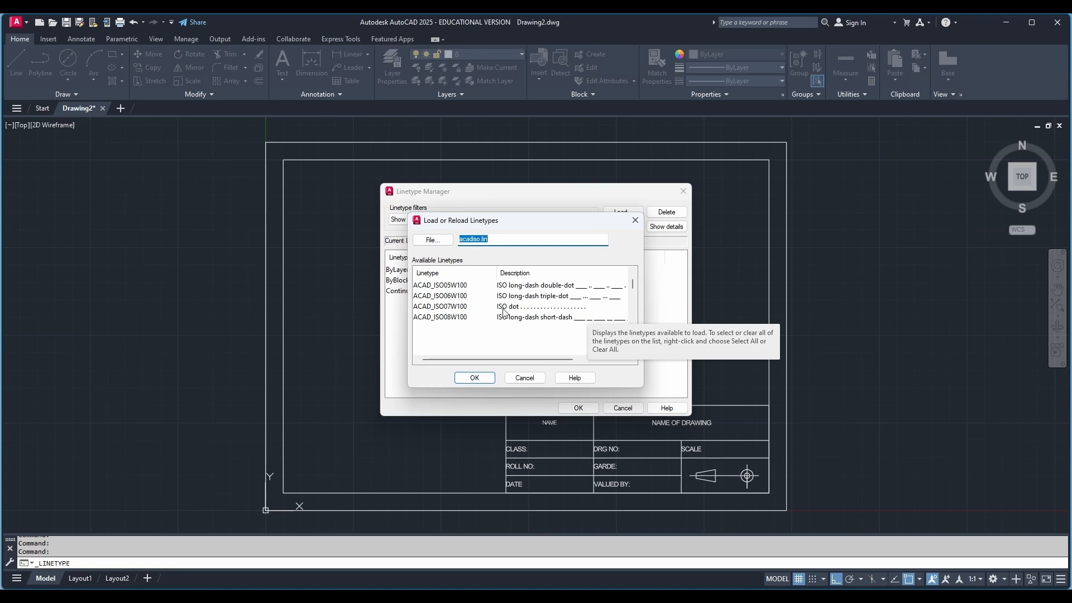
pyautogui.scroll(-1, 504, 311)
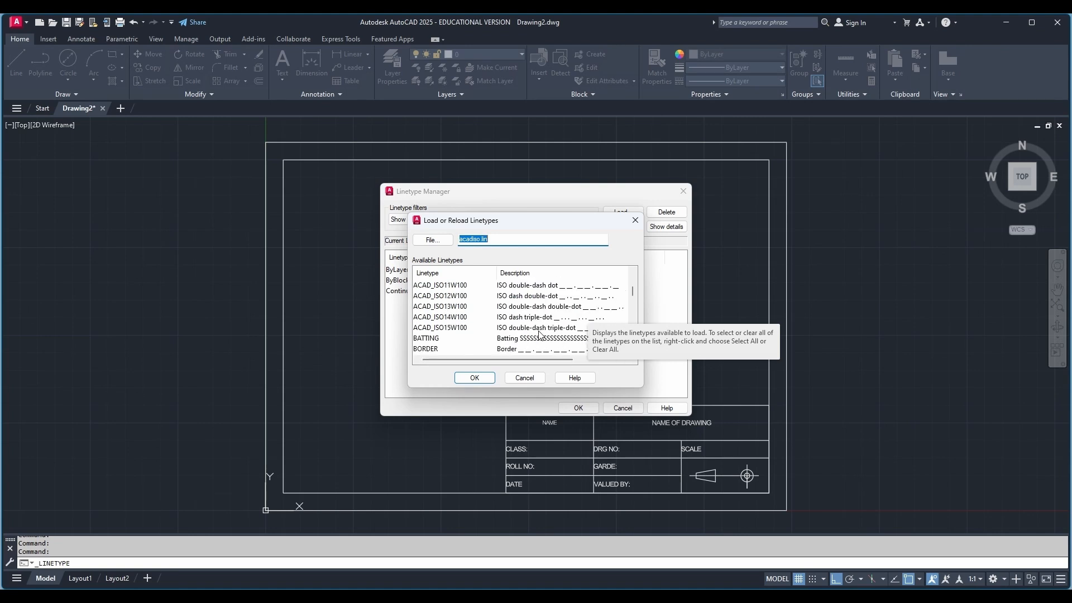
pyautogui.scroll(-2, 539, 334)
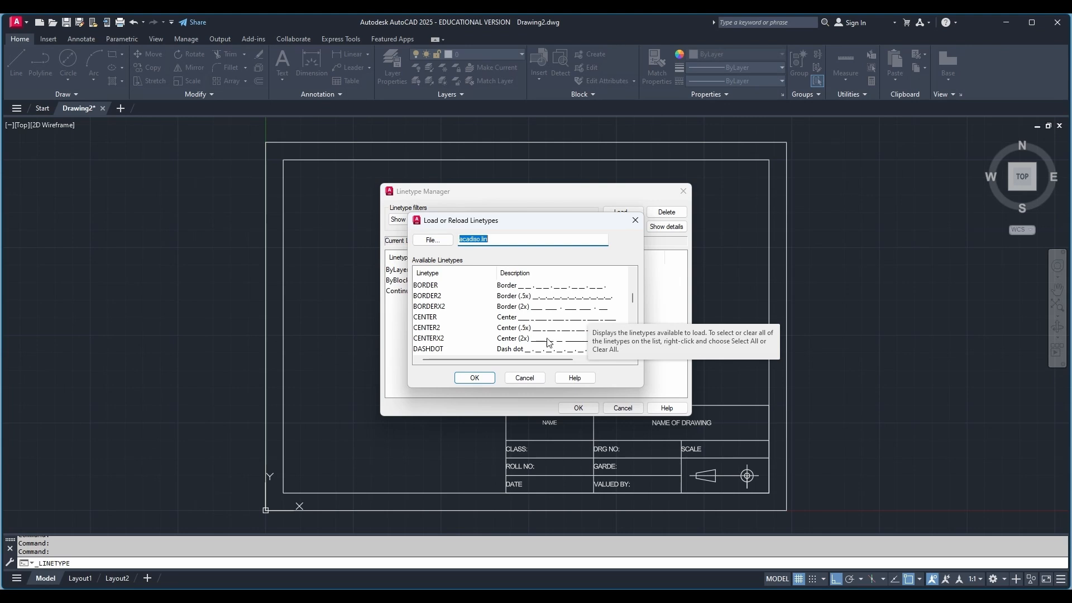
pyautogui.click(550, 342)
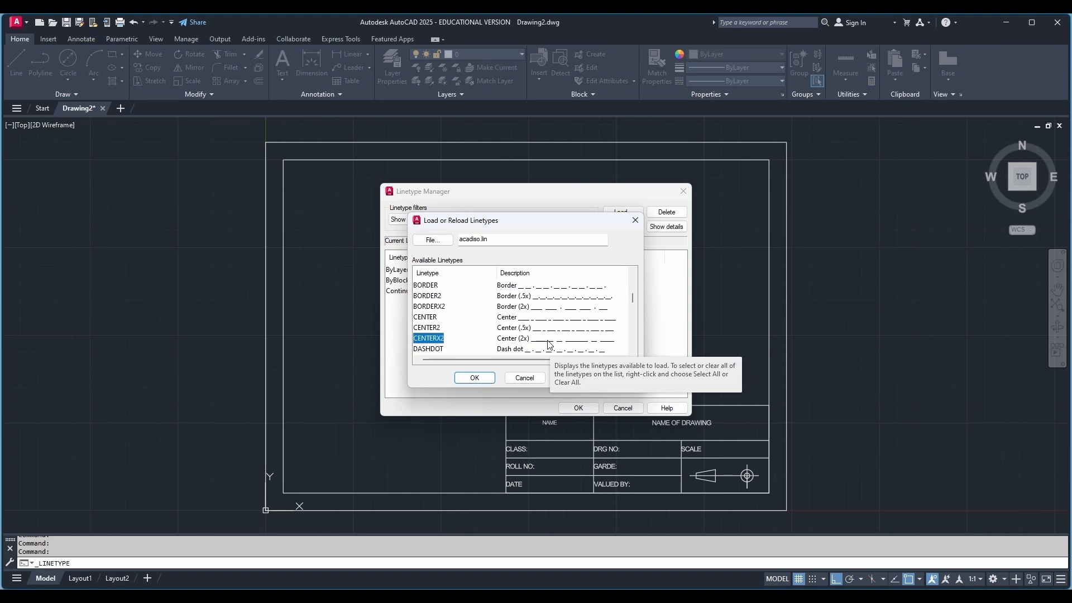
pyautogui.press('Up')
pyautogui.press('Up')
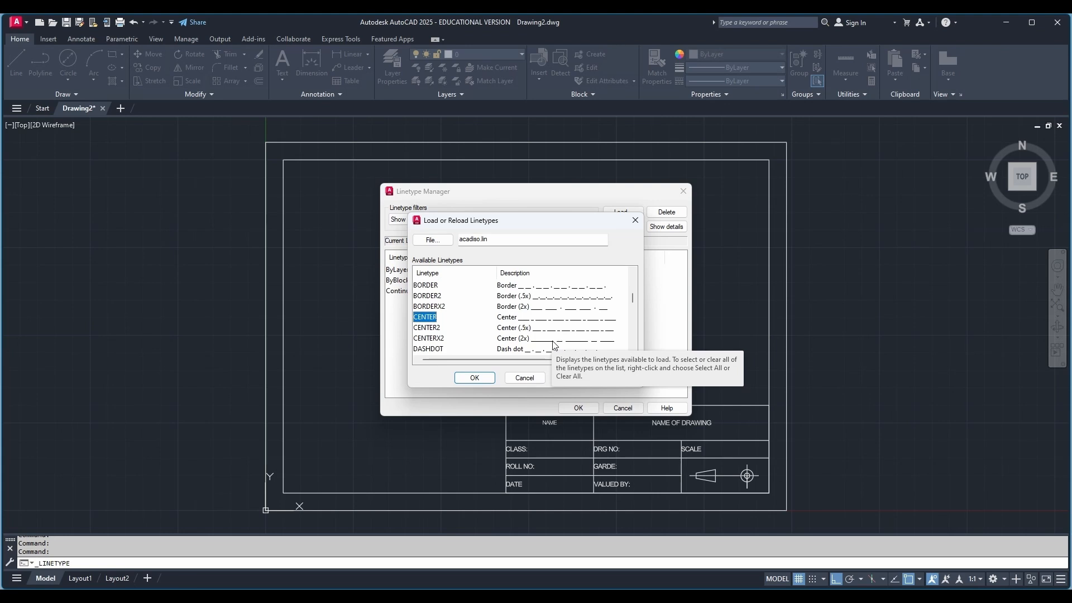
pyautogui.click(475, 379)
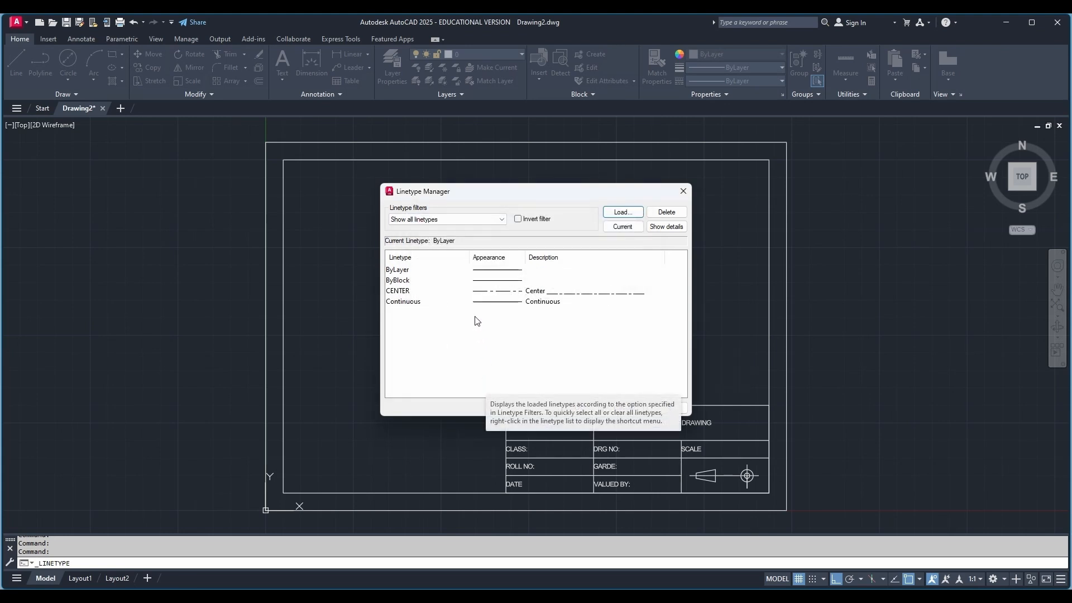
pyautogui.click(468, 292)
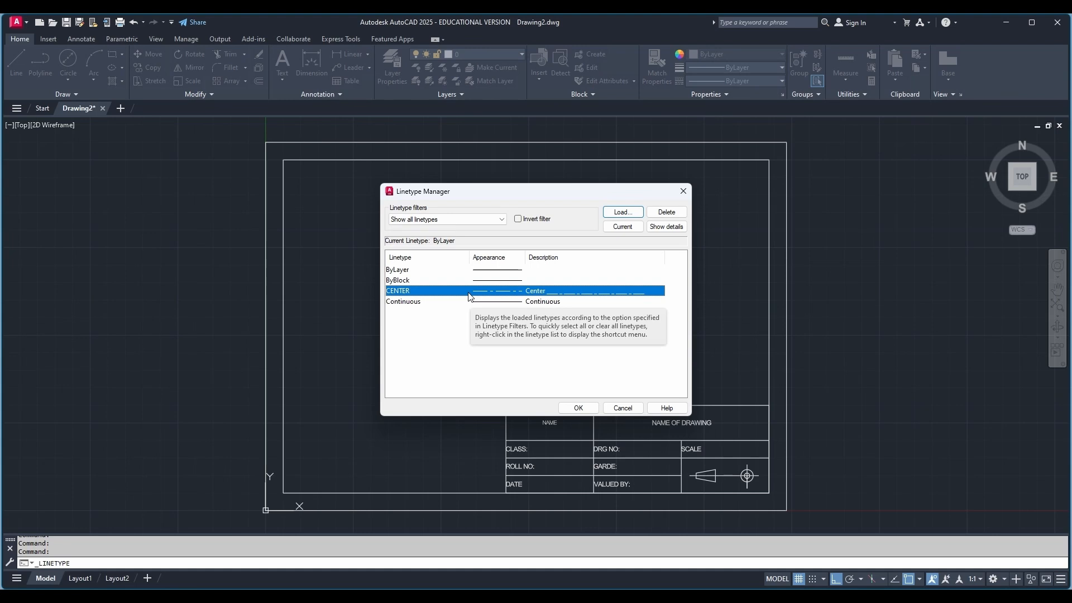
pyautogui.click(577, 409)
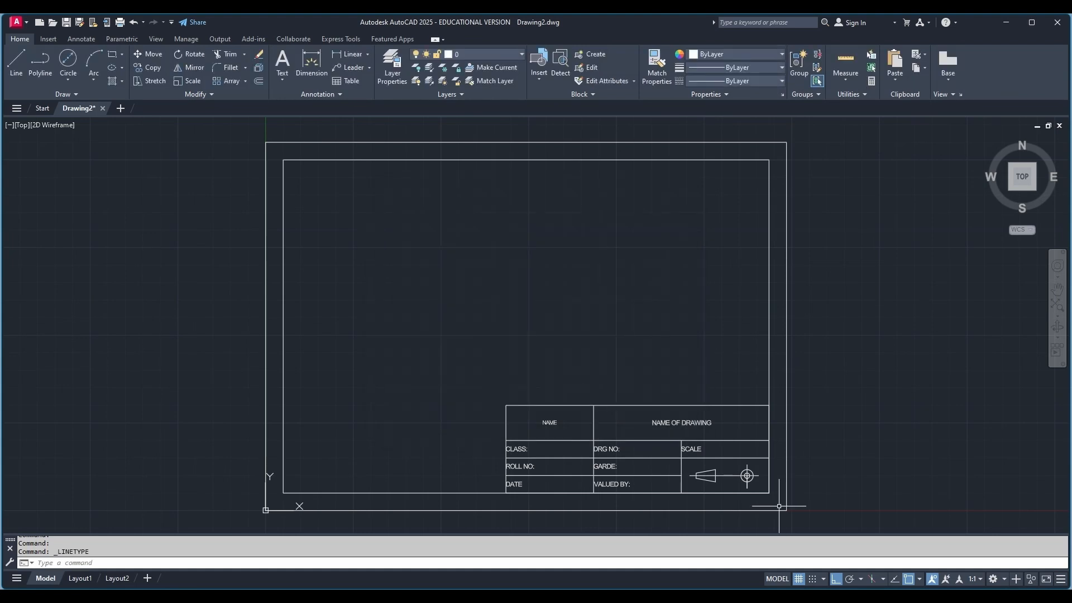
# Set the global linetype scale factor (LTSCALE) to 0.6.
pyautogui.scroll(4, 739, 480)
pyautogui.scroll(4, 739, 480)
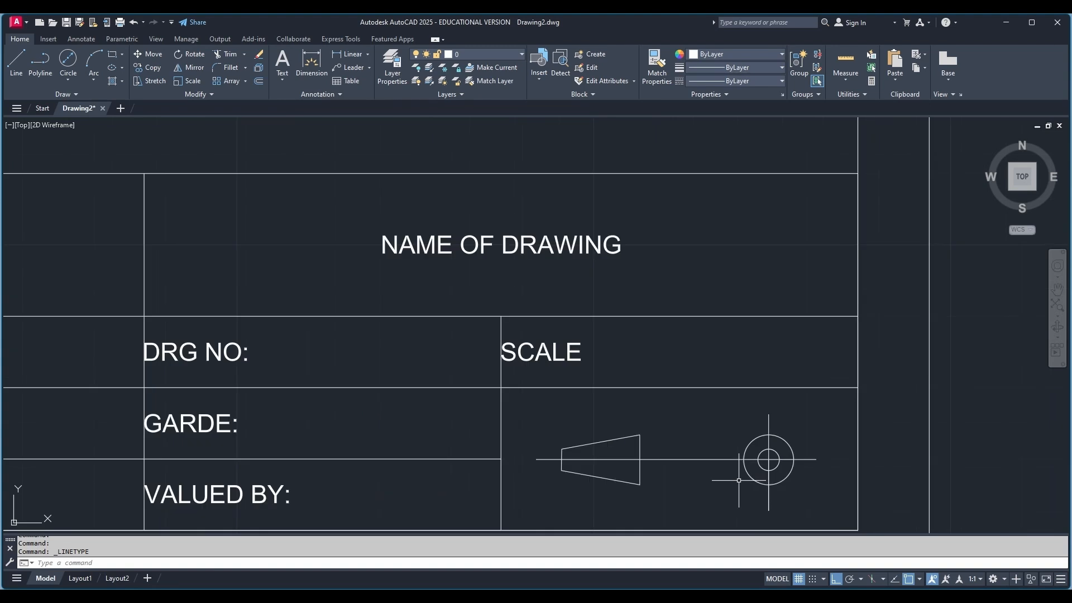
pyautogui.click(67, 565)
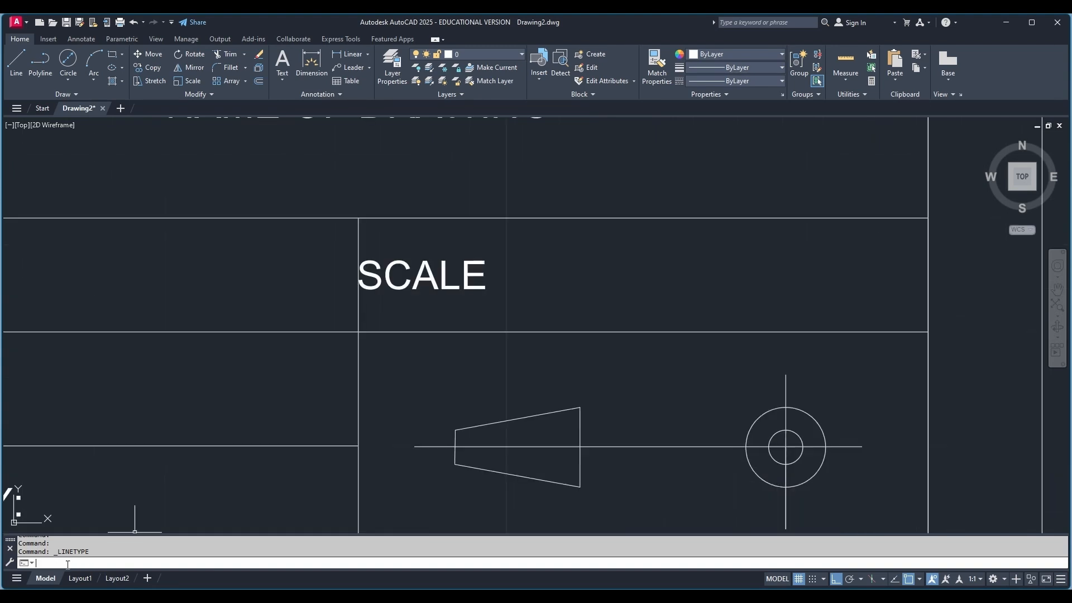
pyautogui.write('LT')
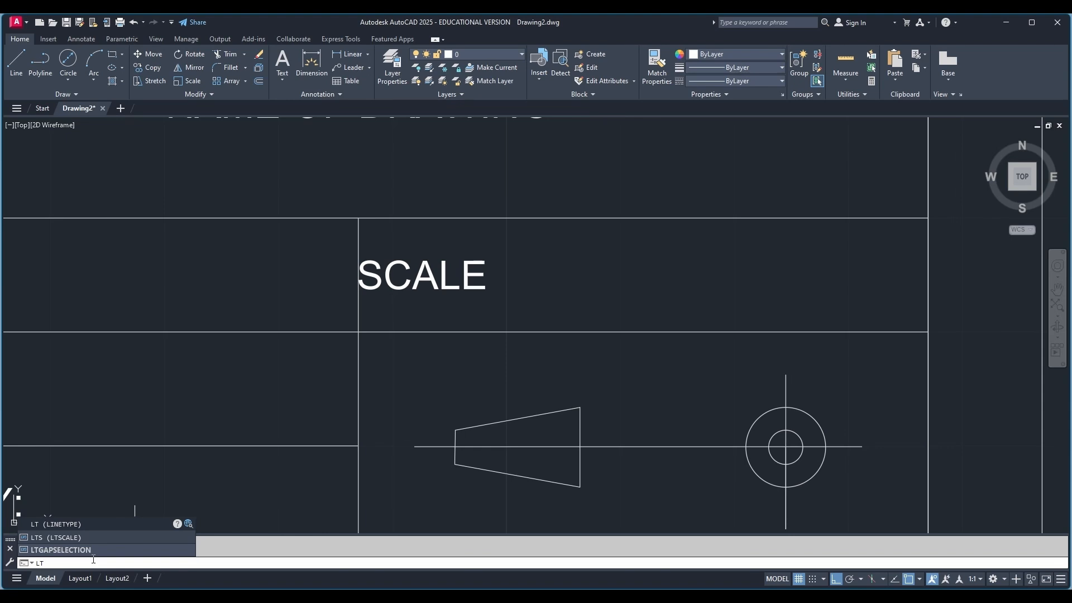
pyautogui.write('S')
pyautogui.click(69, 525)
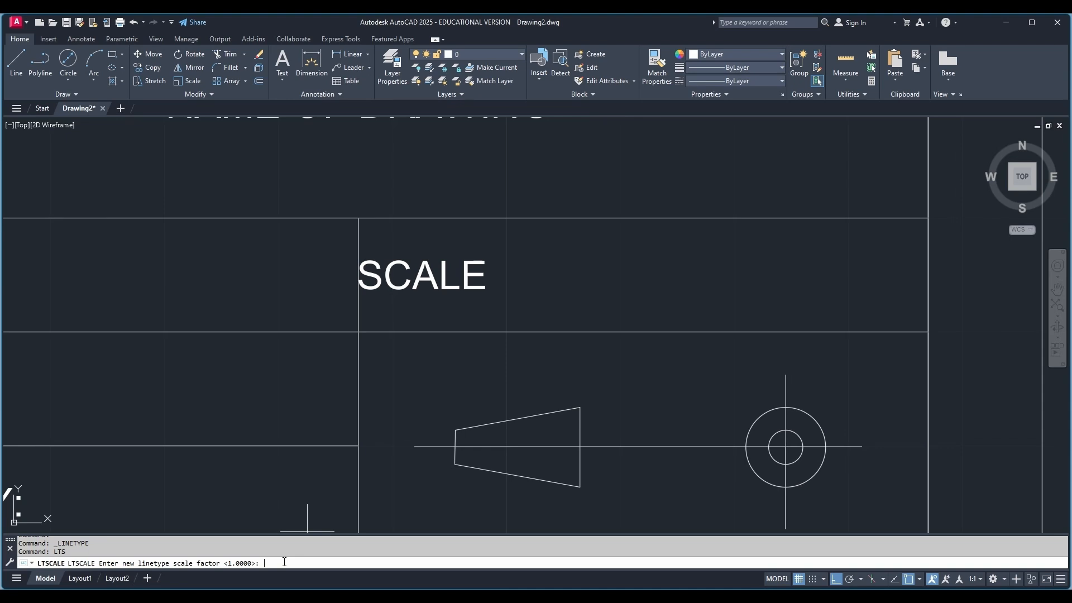
pyautogui.write('0.6')
pyautogui.press('Return')
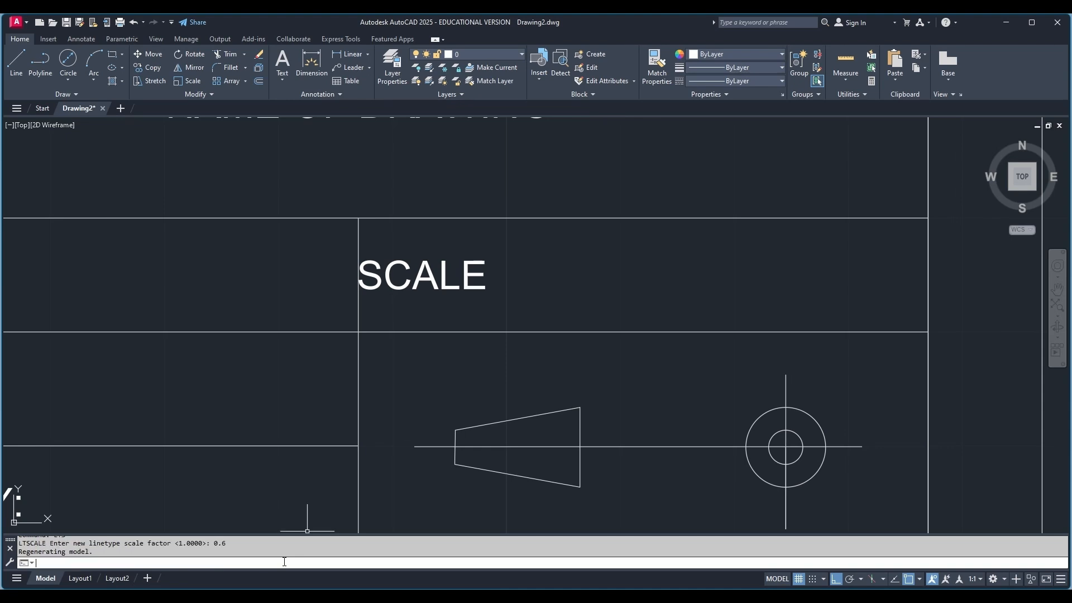
# Delete the horizontal axis line of the projection symbol and make CENTER the current linetype.
pyautogui.click(727, 446)
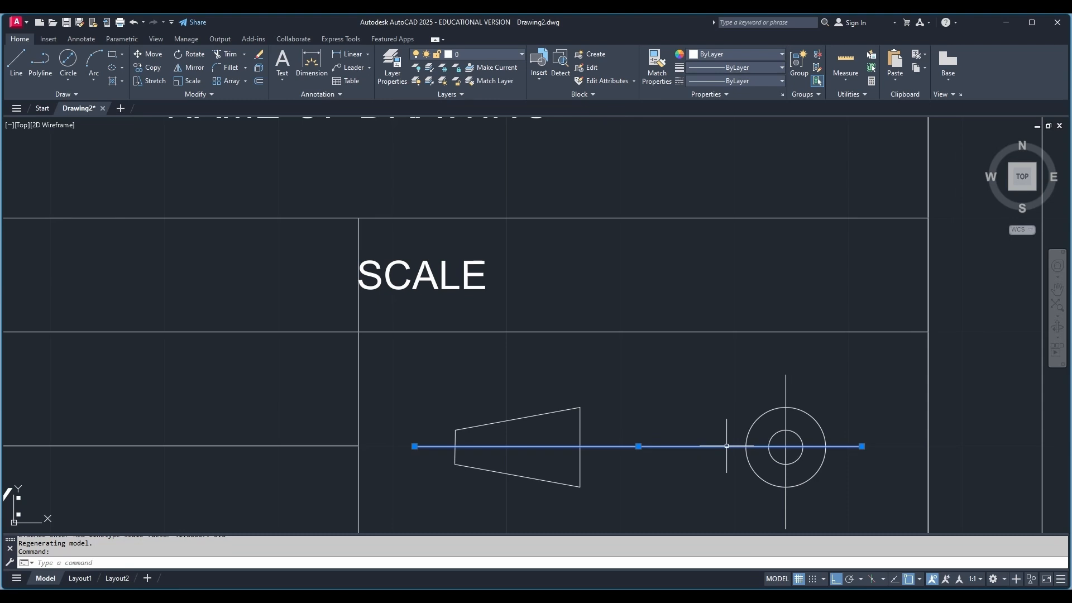
pyautogui.press('Delete')
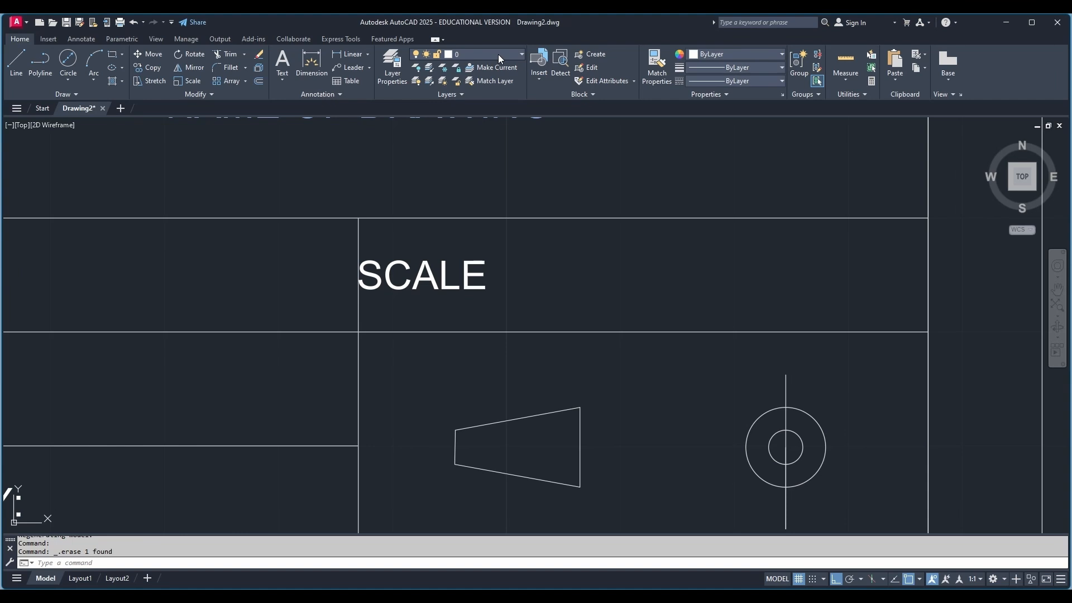
pyautogui.click(752, 68)
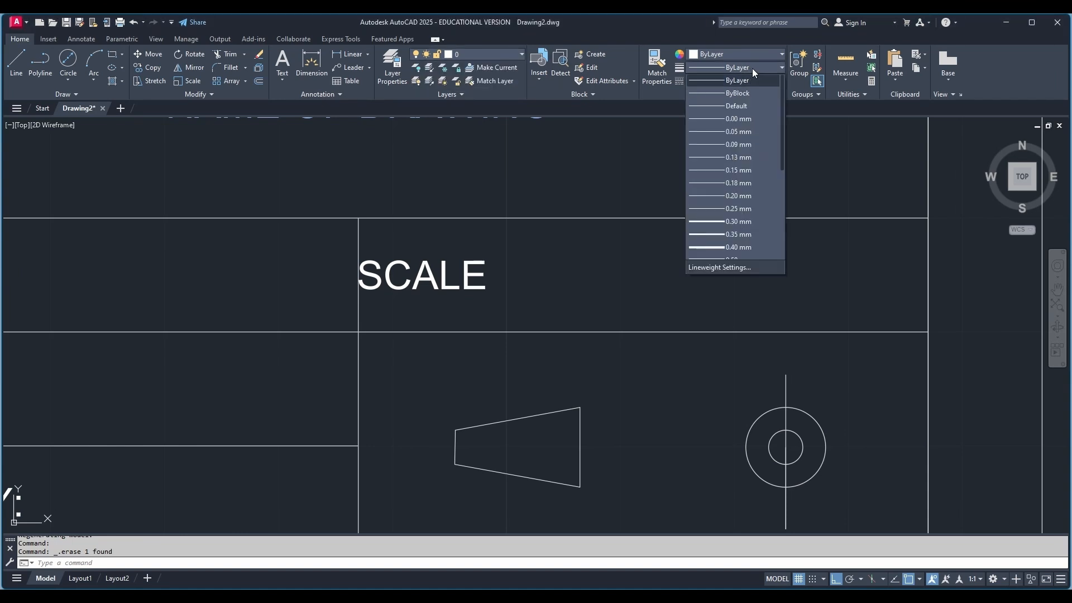
pyautogui.click(753, 68)
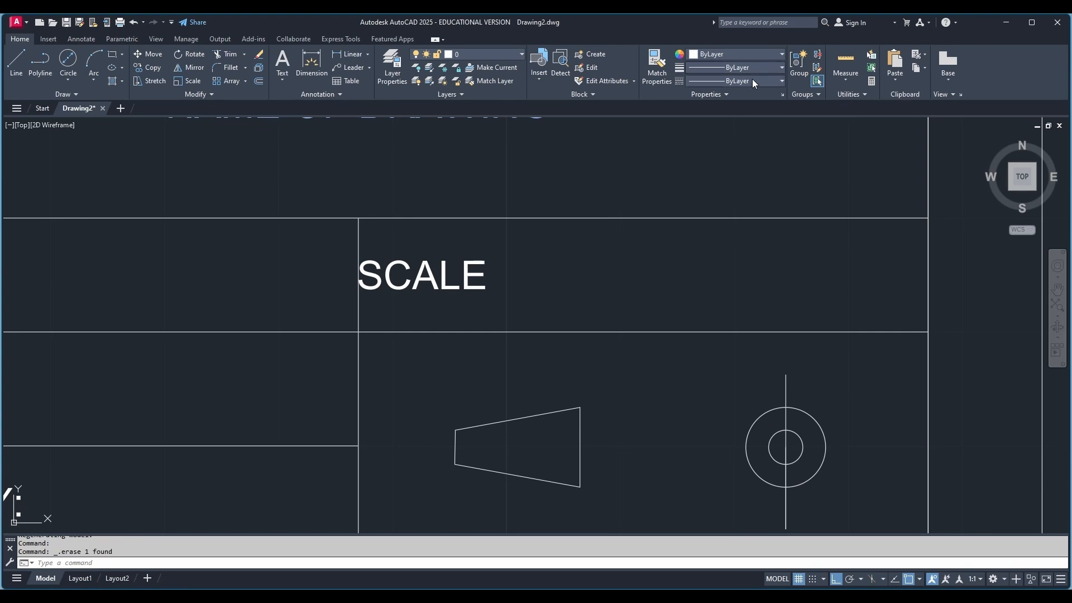
pyautogui.click(752, 81)
pyautogui.click(737, 121)
# Draw a horizontal axis line through the trapezoid and both circles, extending slightly past them on each side.
pyautogui.click(21, 63)
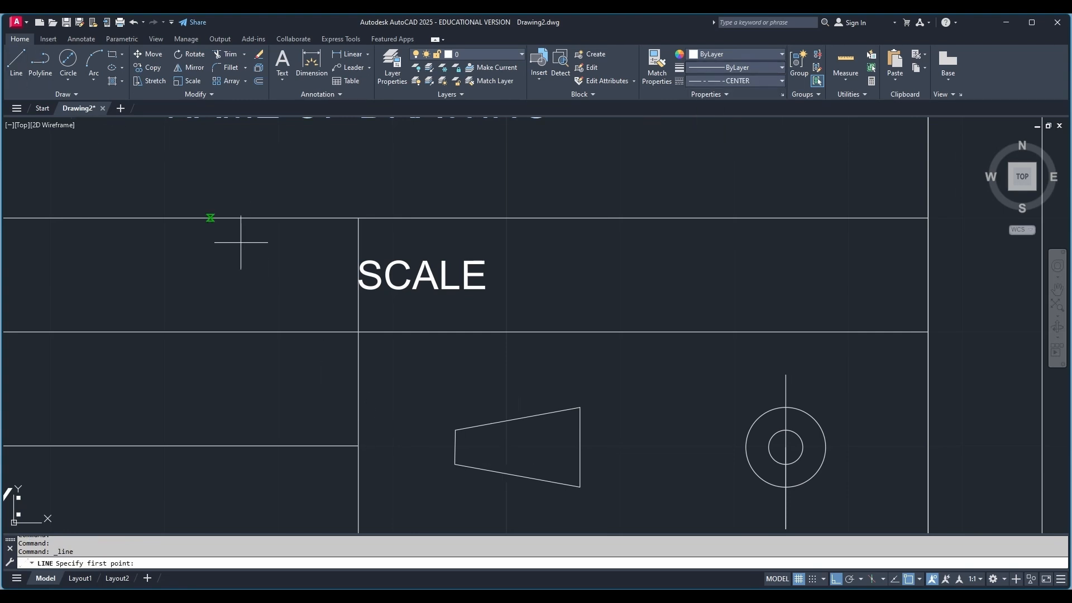
pyautogui.click(412, 447)
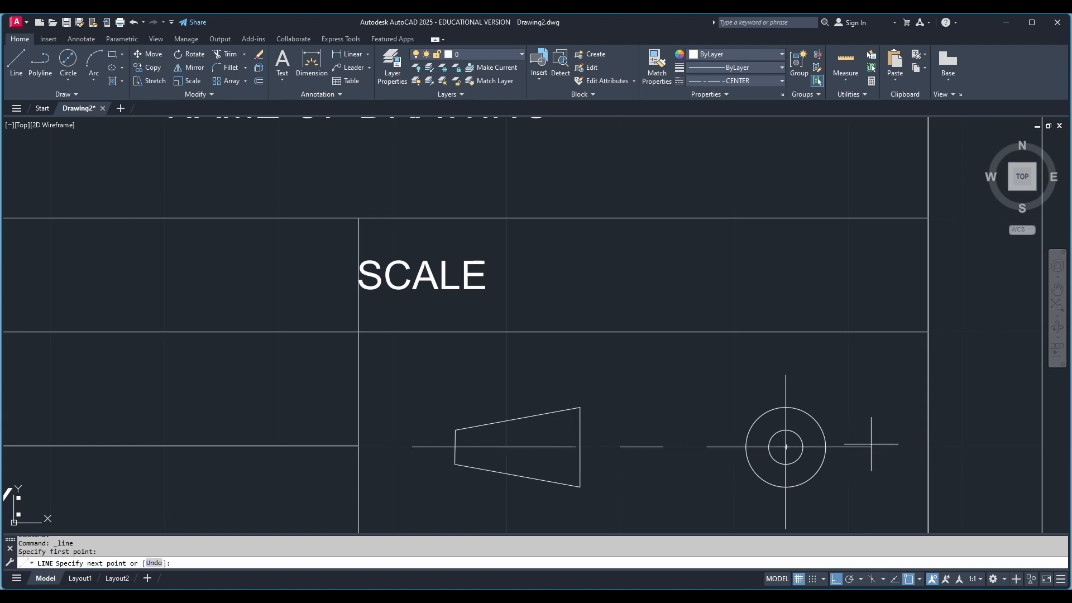
pyautogui.click(871, 444)
pyautogui.press('Escape')
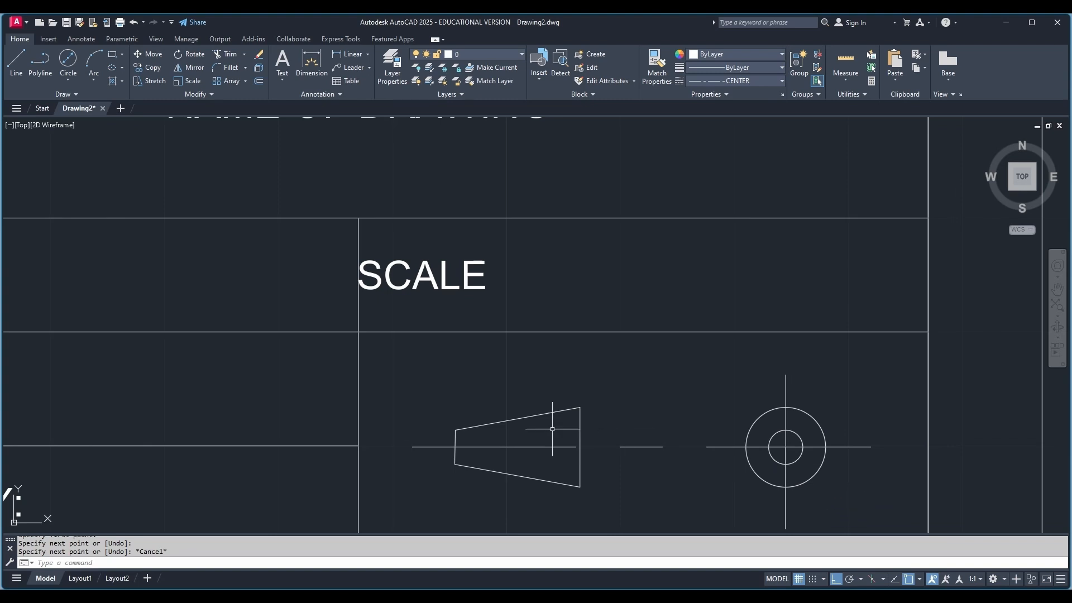
# Delete both vertical axis line segments running through the circles.
pyautogui.click(16, 62)
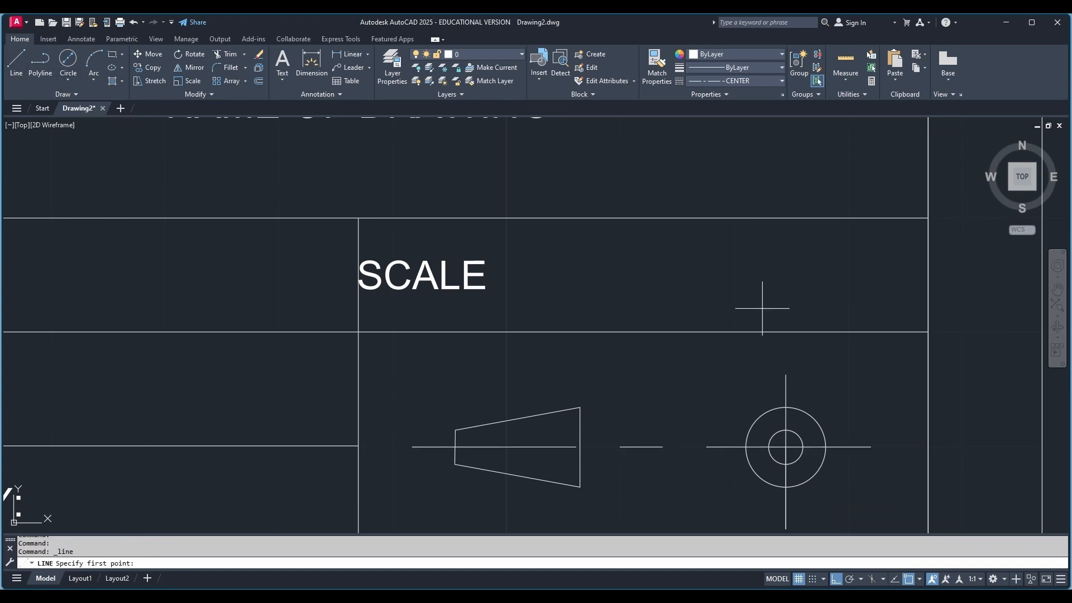
pyautogui.press('Escape')
pyautogui.click(786, 383)
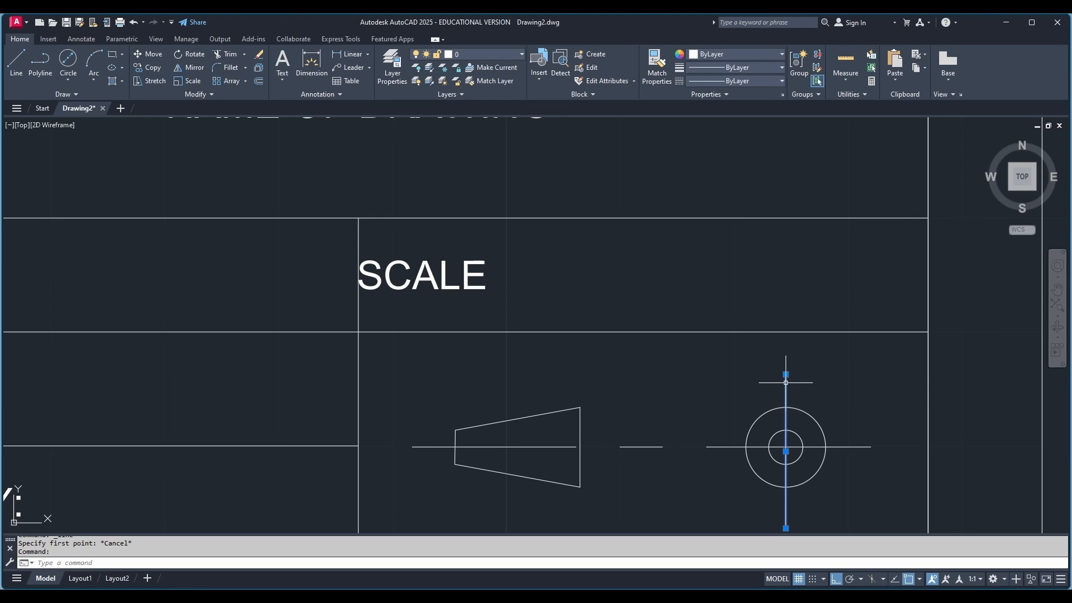
pyautogui.press('Delete')
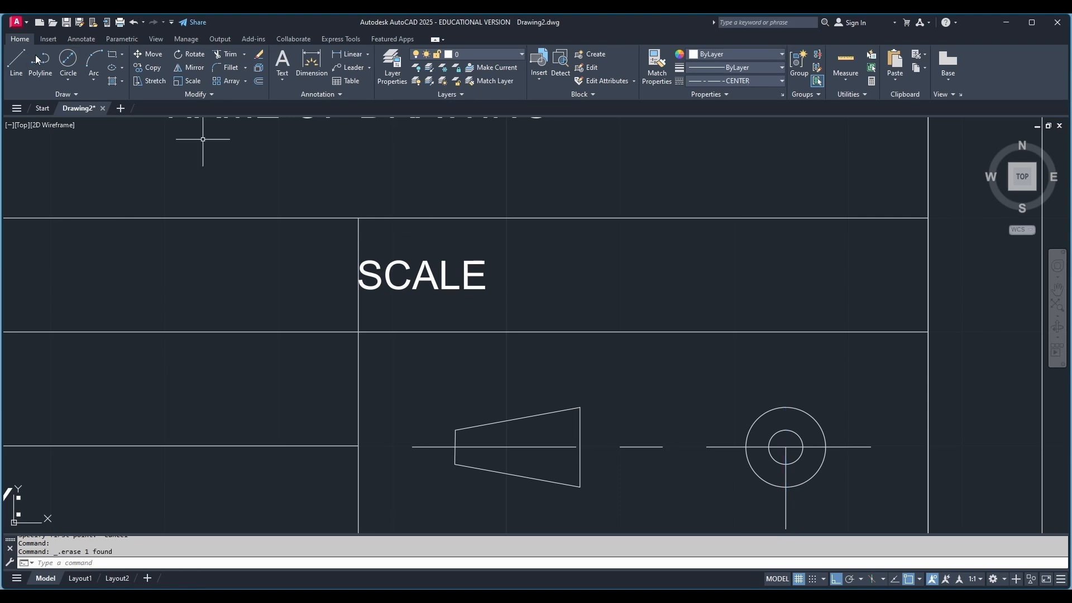
pyautogui.click(788, 476)
pyautogui.press('Delete')
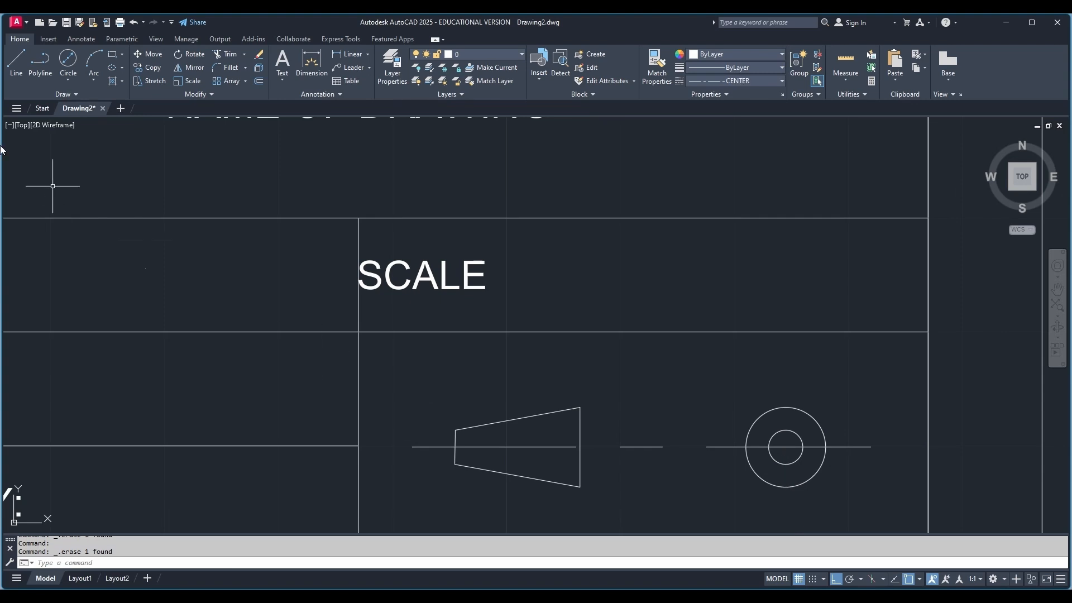
# Draw the vertical axis as two lines from the circles' centre, one about 8 mm upward and one downward past the outer circle.
pyautogui.click(17, 61)
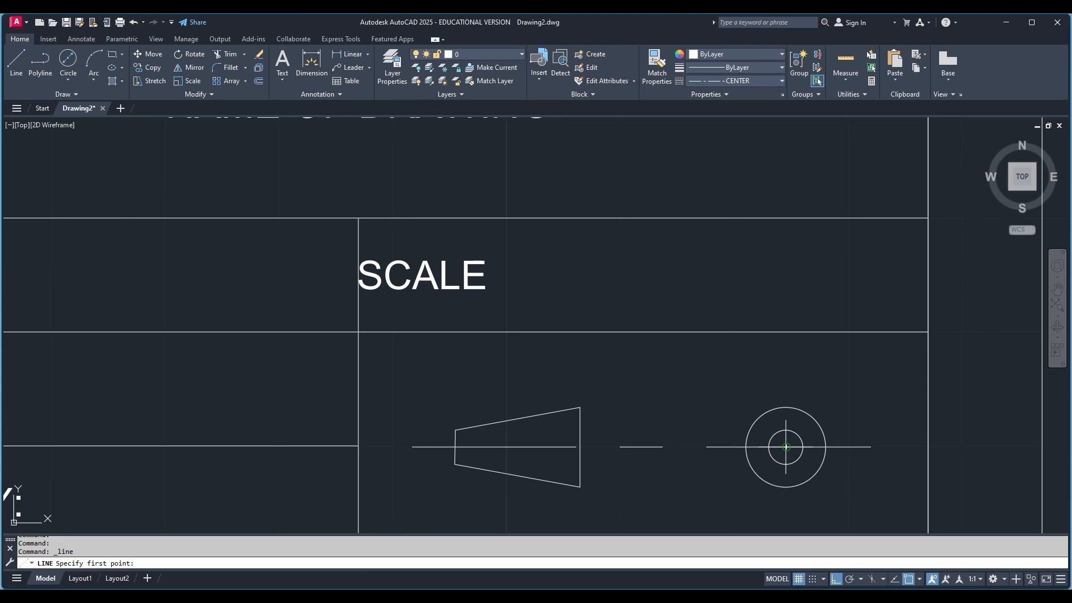
pyautogui.click(786, 447)
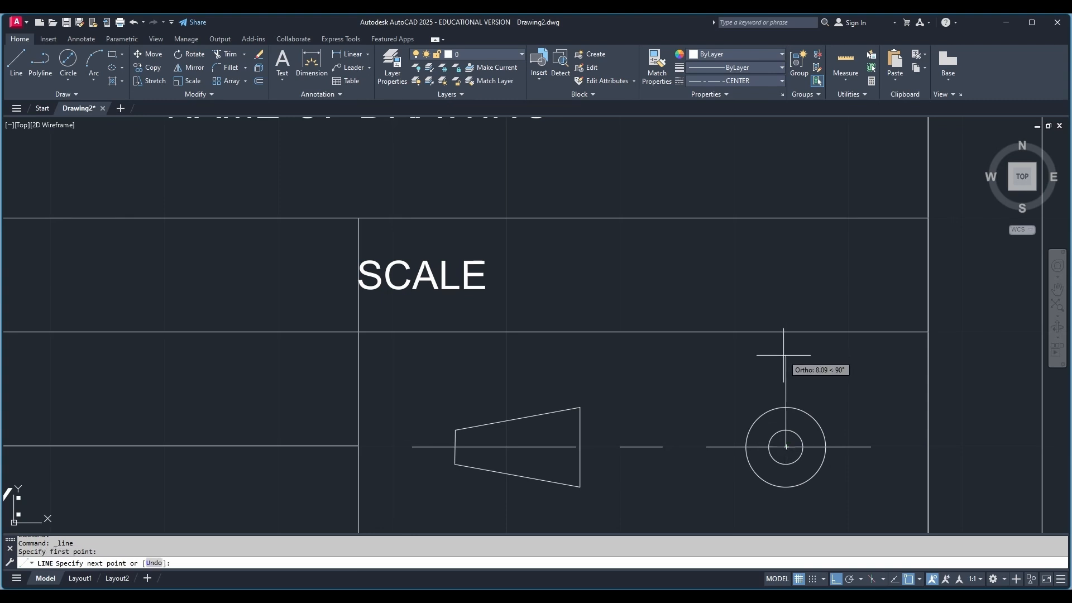
pyautogui.click(786, 357)
pyautogui.press('Escape')
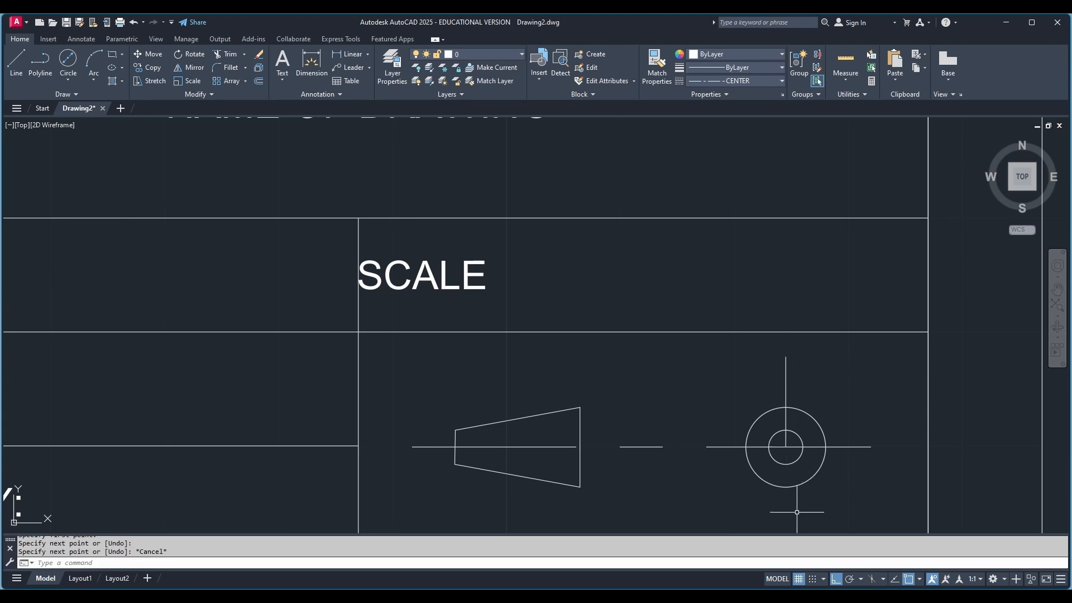
pyautogui.click(10, 58)
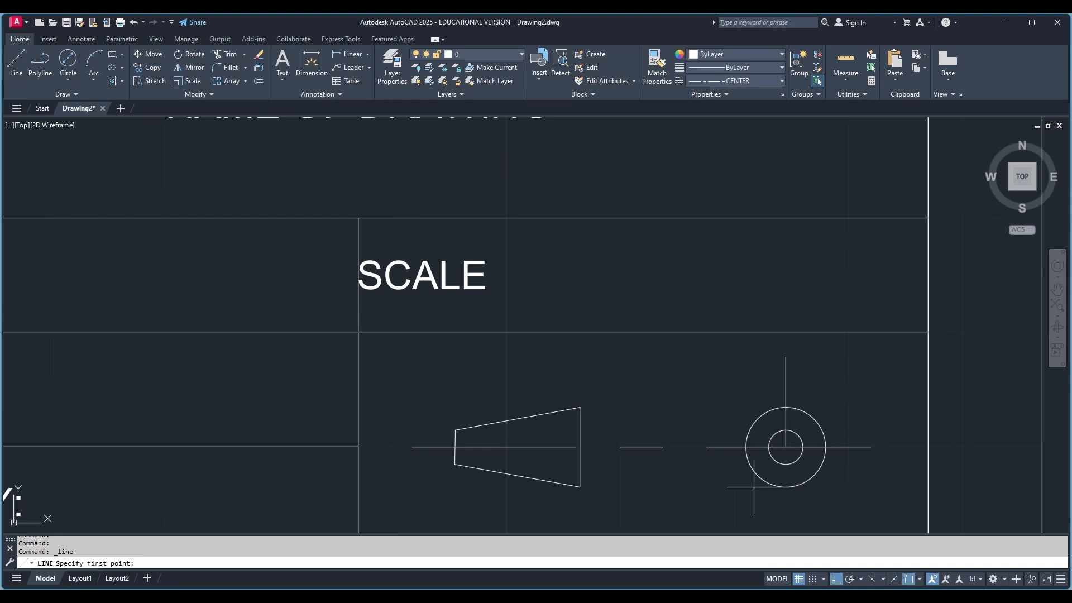
pyautogui.click(786, 447)
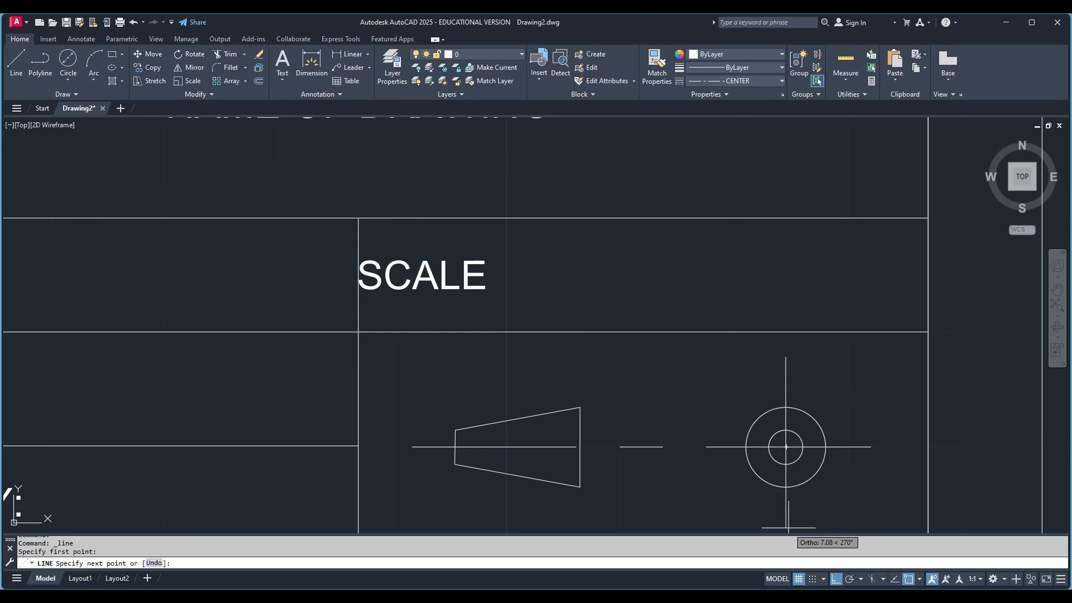
pyautogui.click(787, 521)
pyautogui.press('Escape')
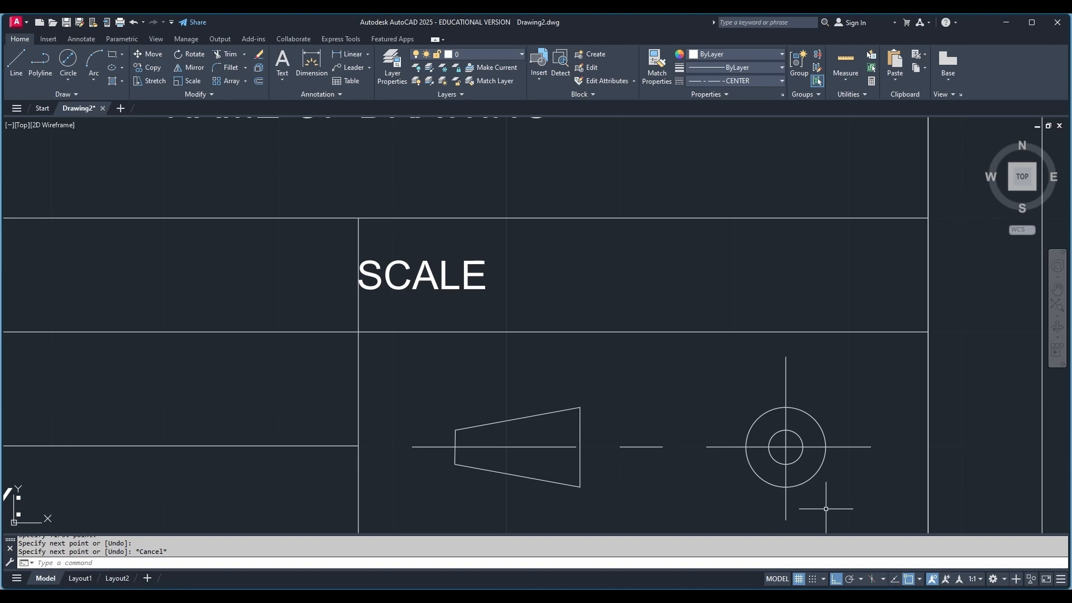
pyautogui.scroll(-3, 630, 476)
pyautogui.scroll(-5, 630, 476)
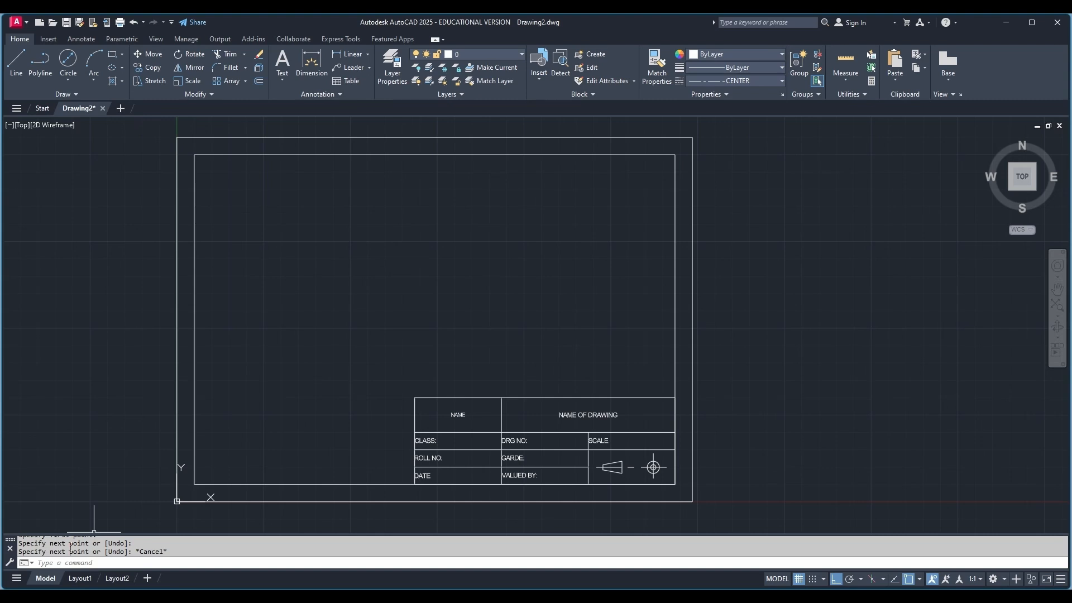
pyautogui.press('Escape')
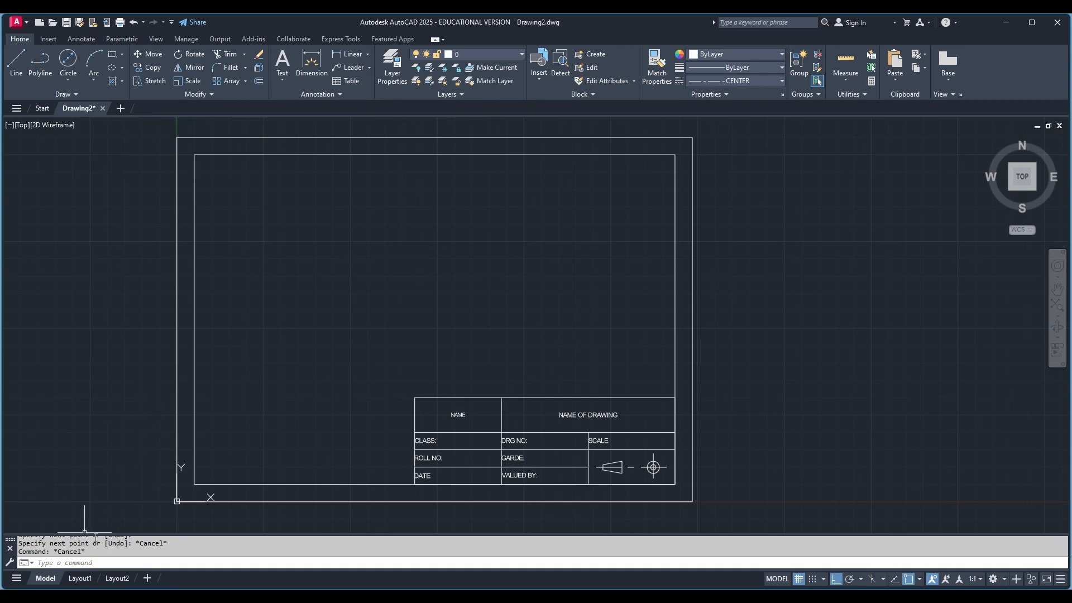
# Start a WBLOCK from objects and set its base point at the sheet's centre, X 148.5, Y 105.
pyautogui.click(68, 563)
pyautogui.write('WBLOCK')
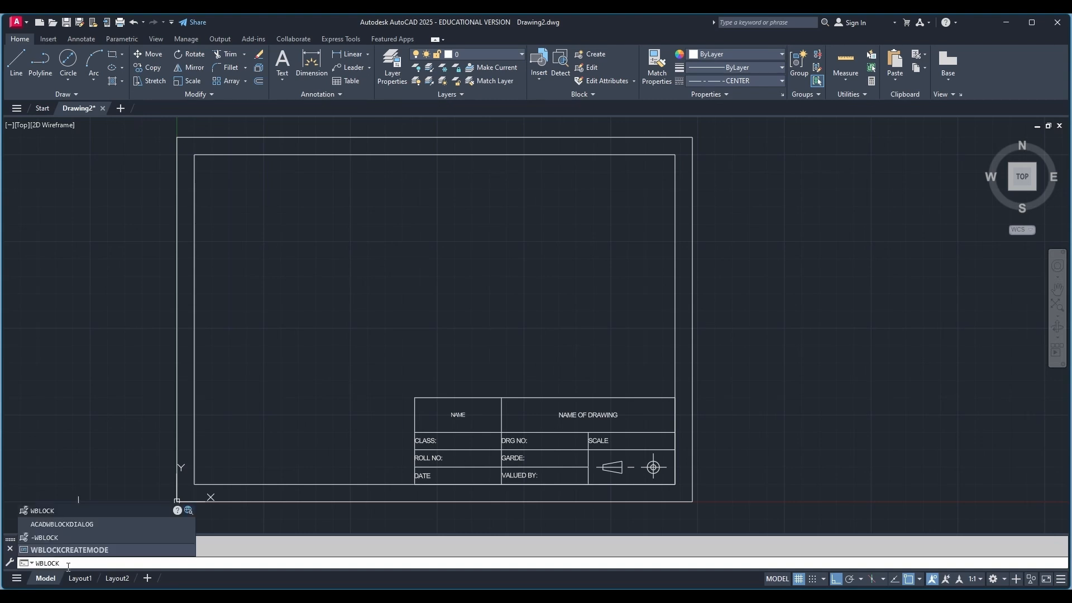
pyautogui.click(57, 510)
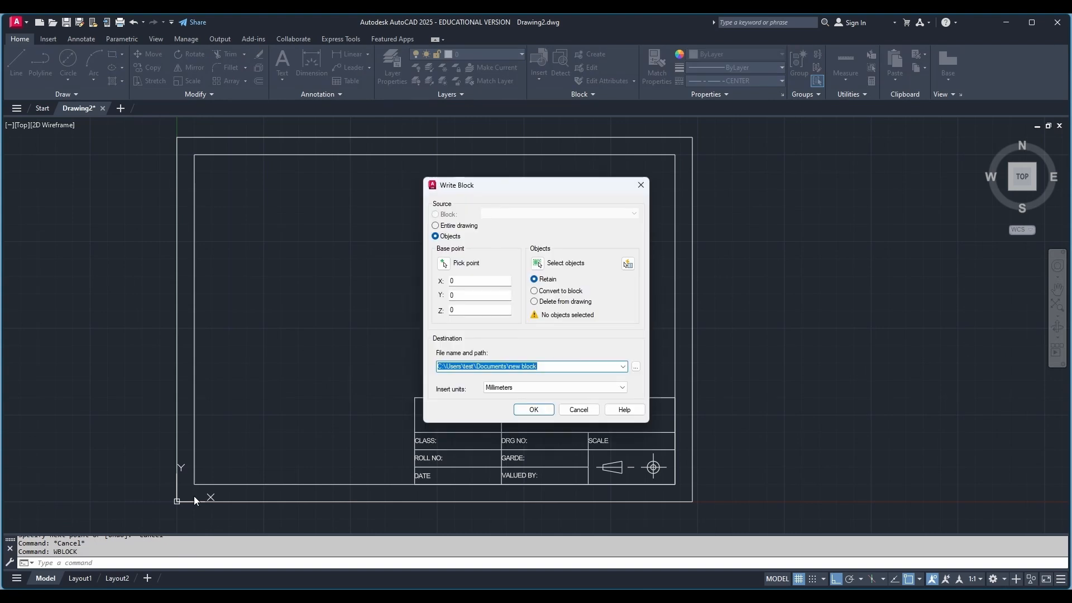
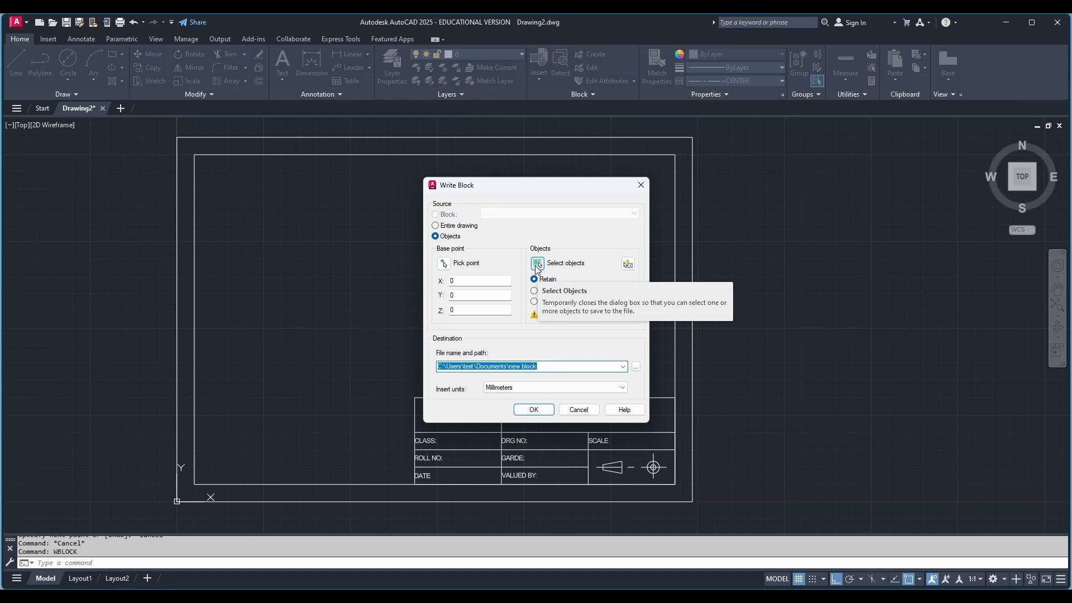
pyautogui.click(443, 263)
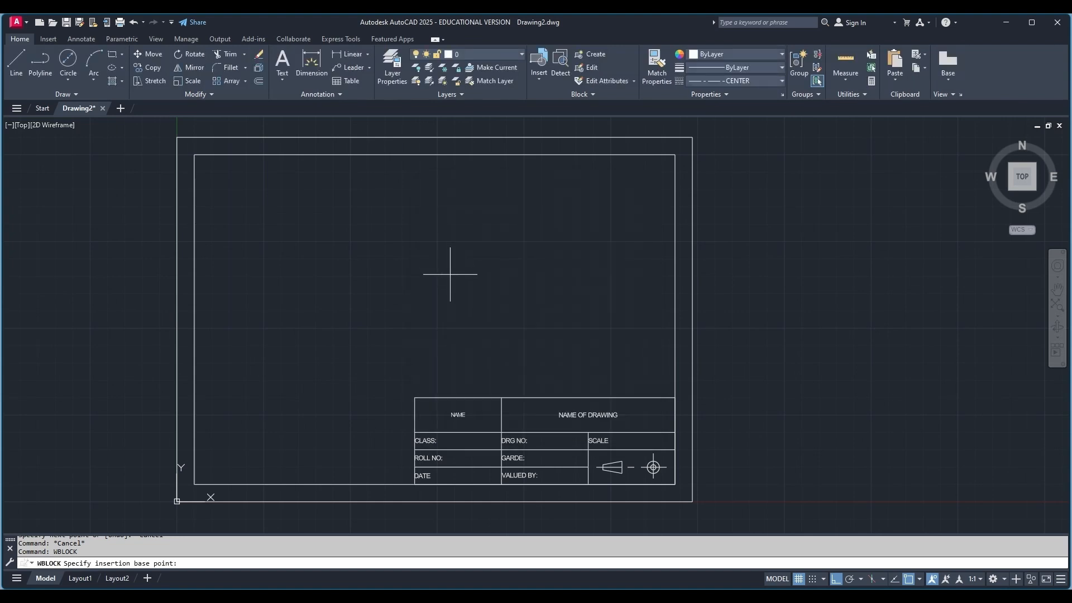
pyautogui.click(435, 319)
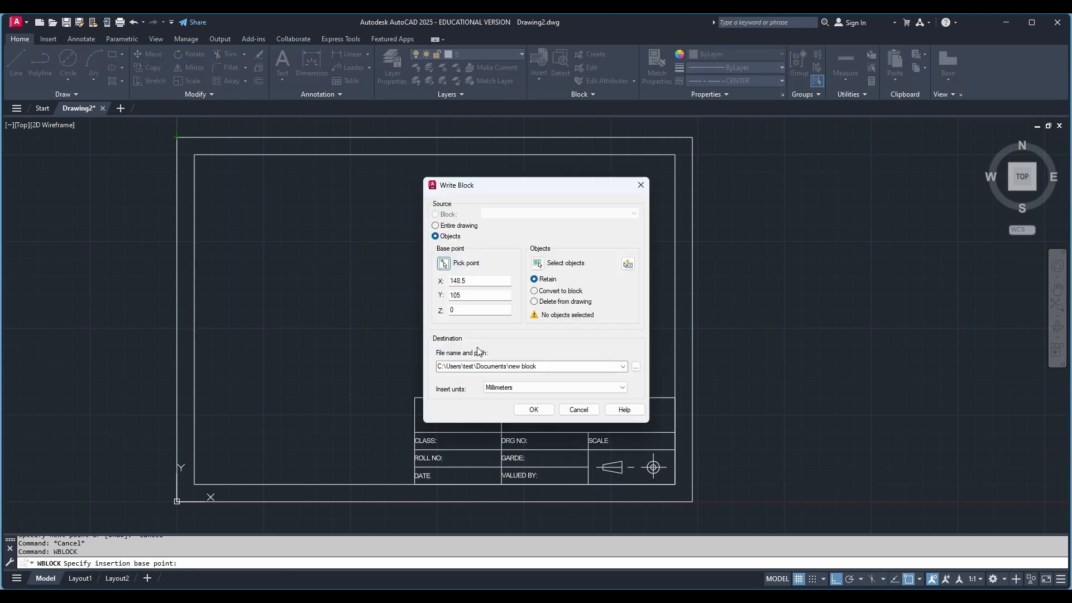
# Select the whole sheet with border and title block as the block's objects and set them to Convert to block.
pyautogui.click(538, 266)
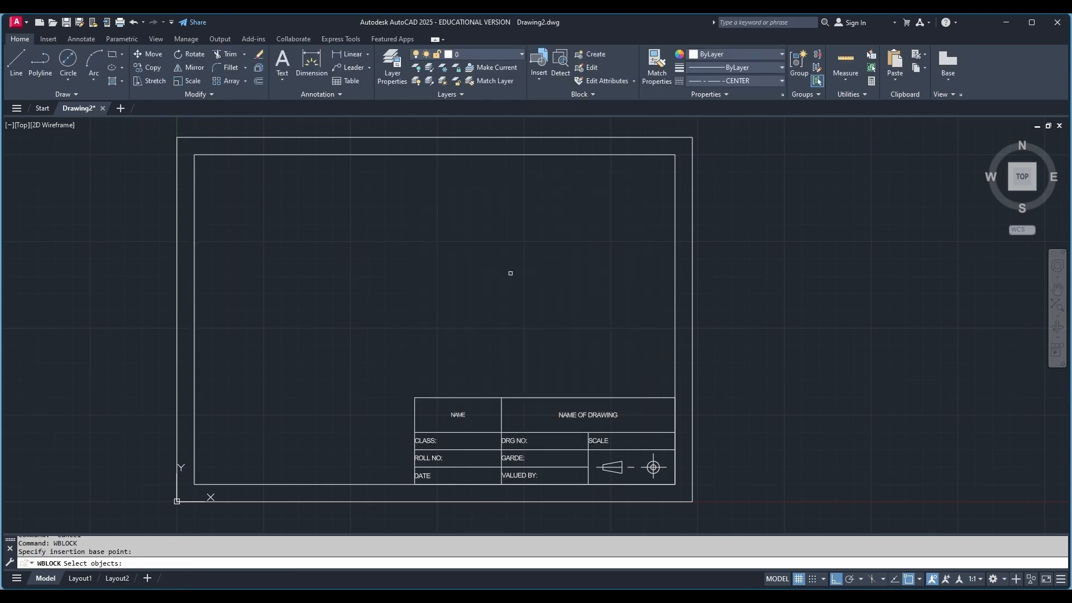
pyautogui.click(154, 130)
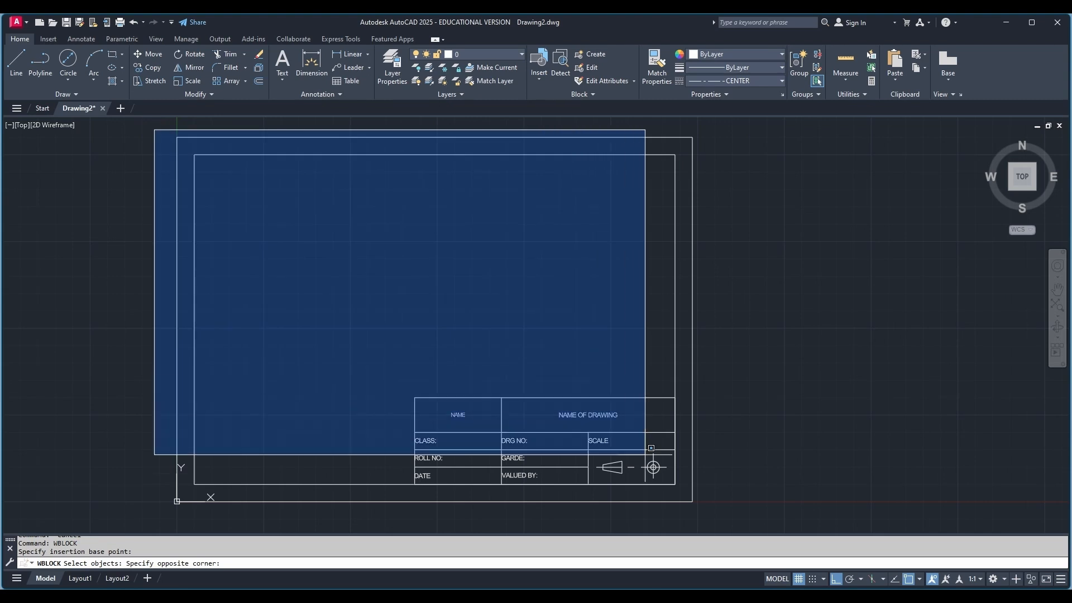
pyautogui.click(699, 513)
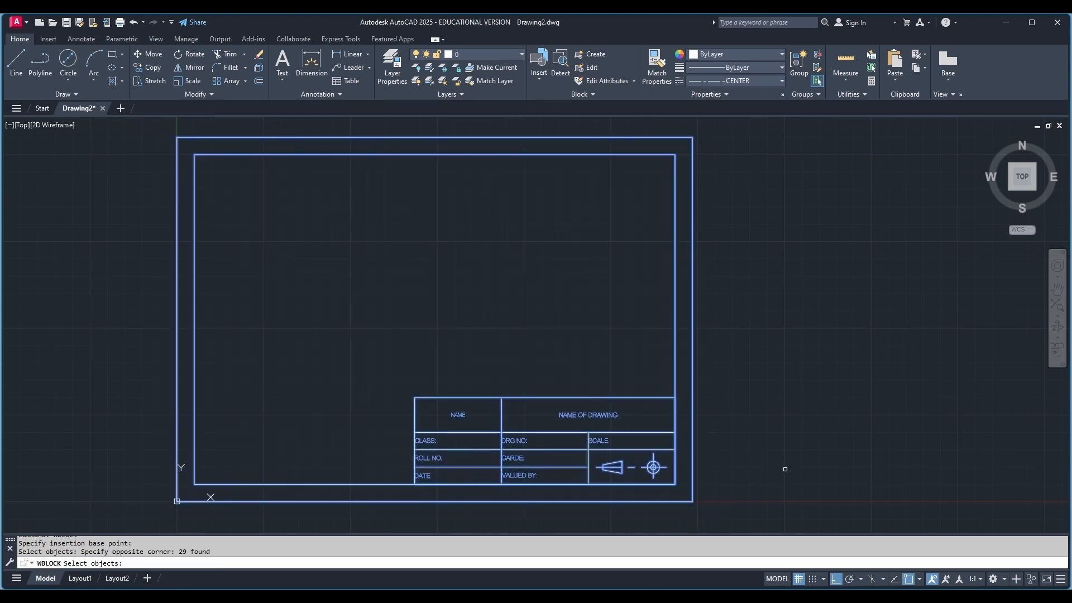
pyautogui.press('Return')
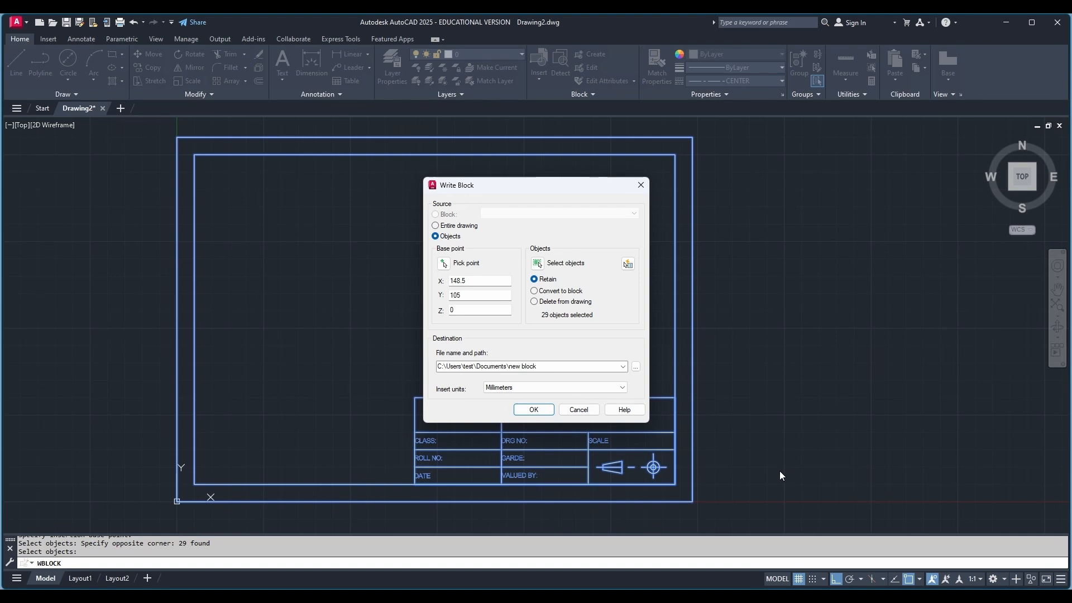
pyautogui.click(534, 292)
# Set the block's destination to the Desktop with the file name New Block and write the block file.
pyautogui.click(635, 366)
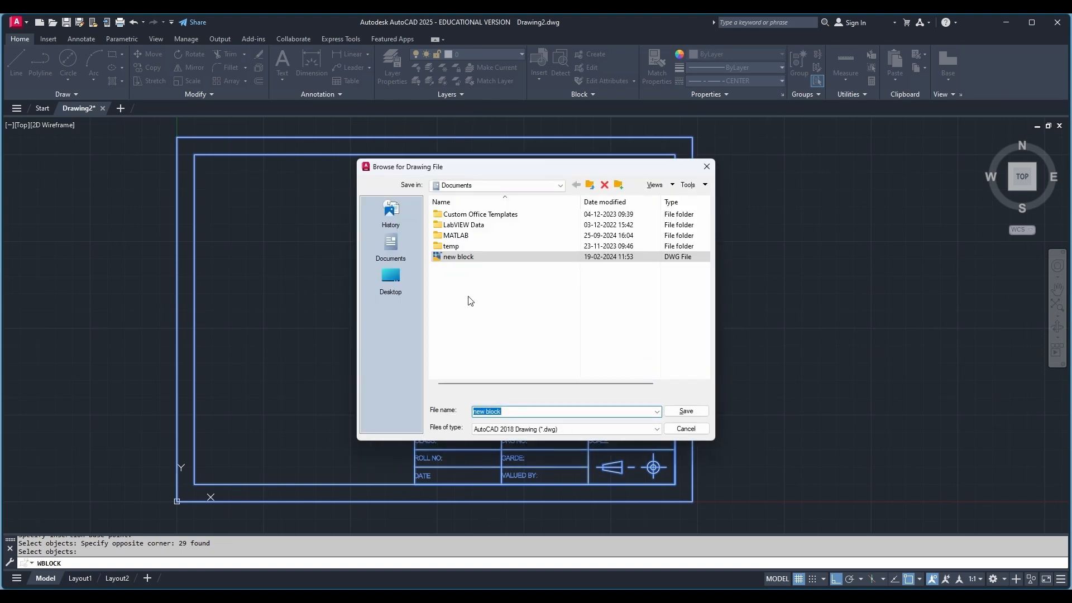
pyautogui.click(390, 279)
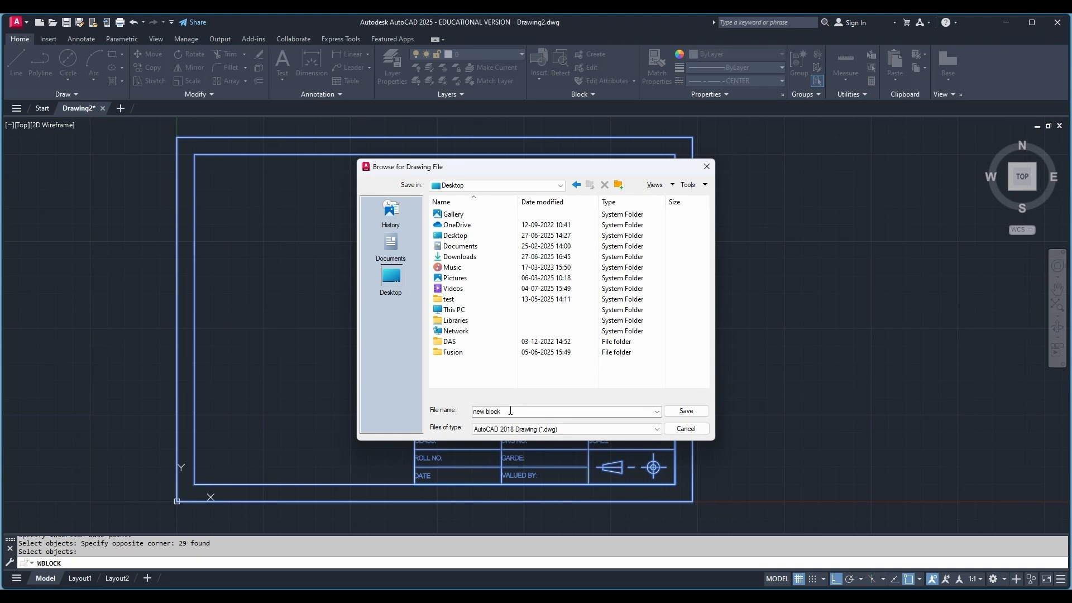
pyautogui.click(503, 413)
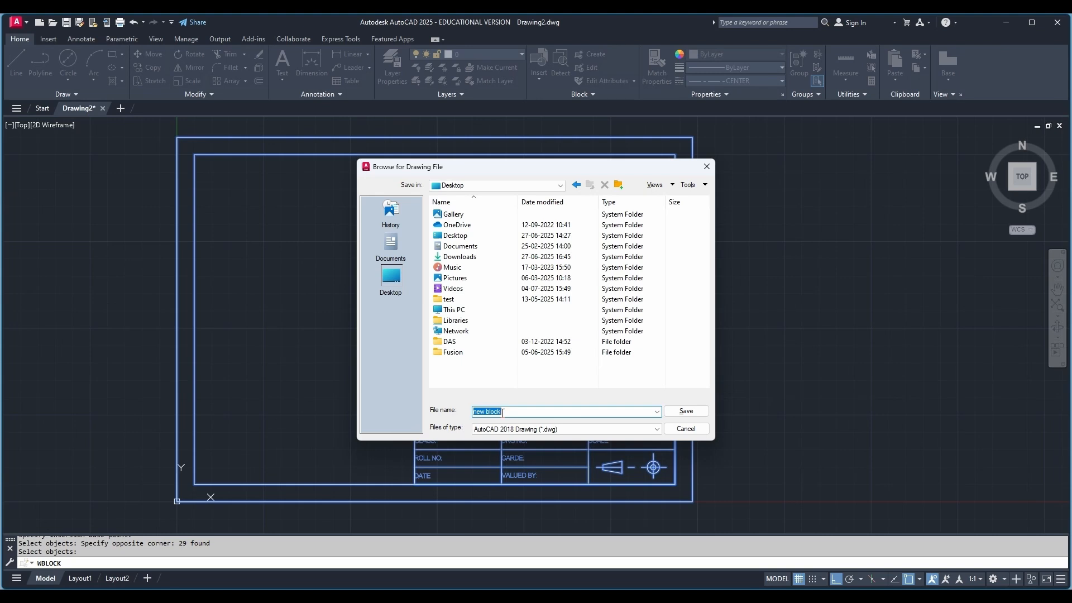
pyautogui.click(502, 414)
pyautogui.write('New Bloc')
pyautogui.click(686, 411)
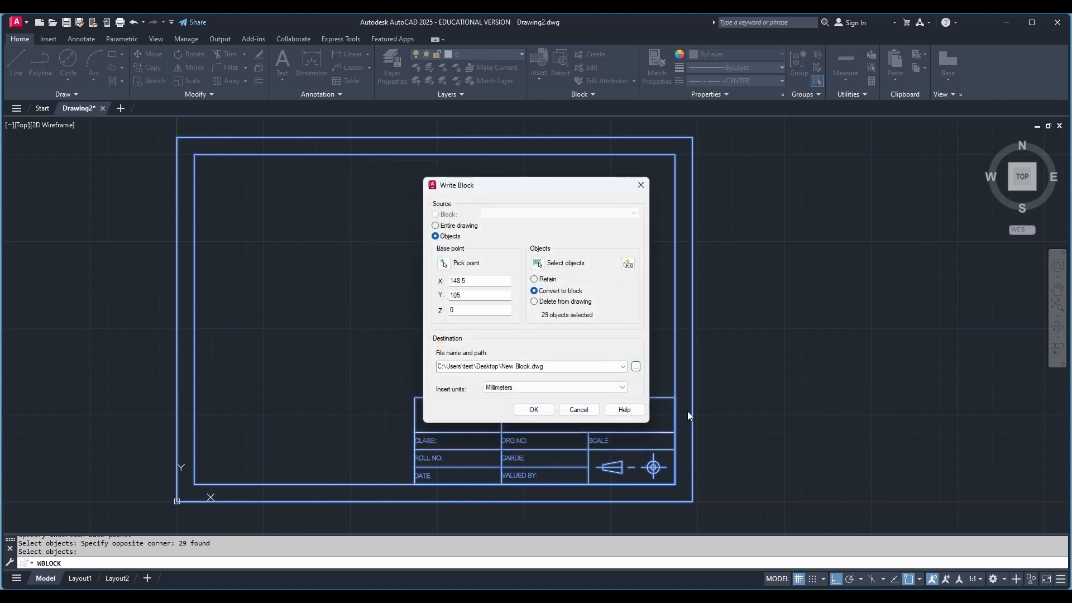
pyautogui.click(533, 410)
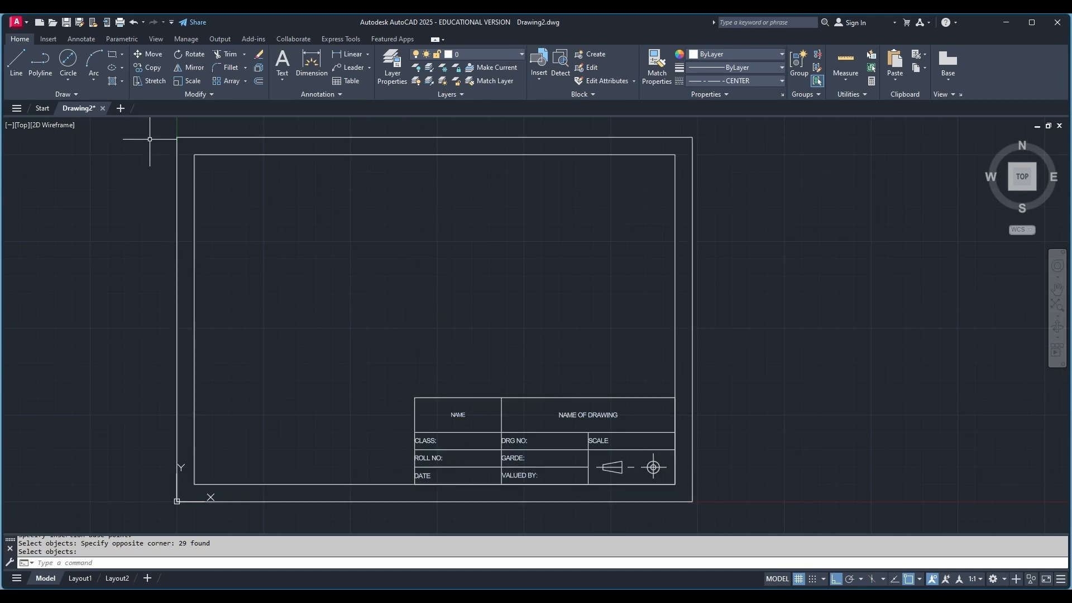
# Delete the converted sheet block from model space.
pyautogui.moveTo(160, 126)
pyautogui.mouseDown()
pyautogui.moveTo(222, 221)
pyautogui.moveTo(334, 306)
pyautogui.mouseUp()
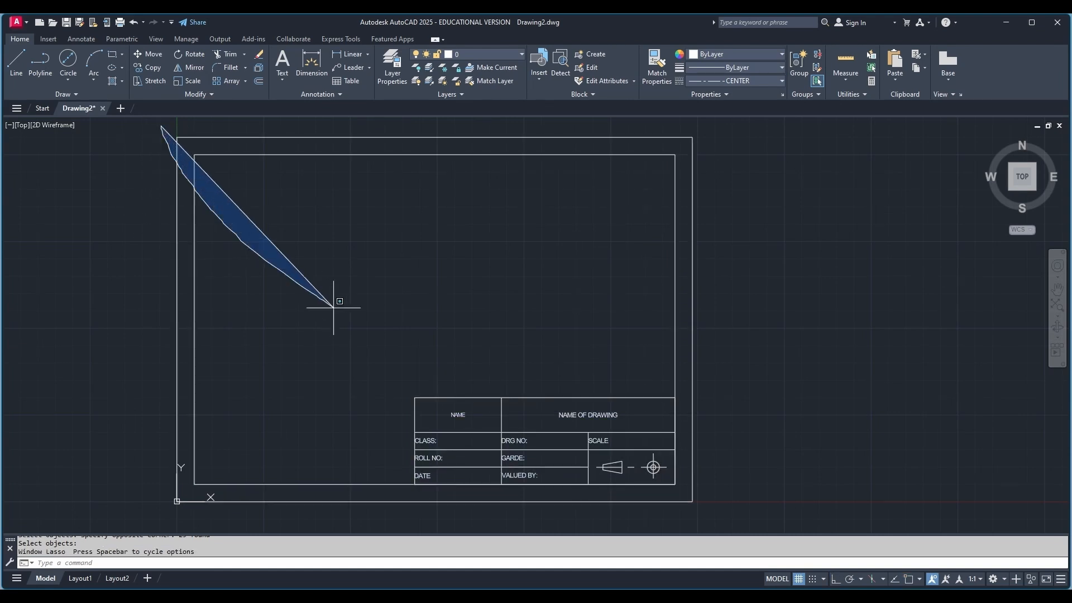
pyautogui.click(144, 125)
pyautogui.click(722, 521)
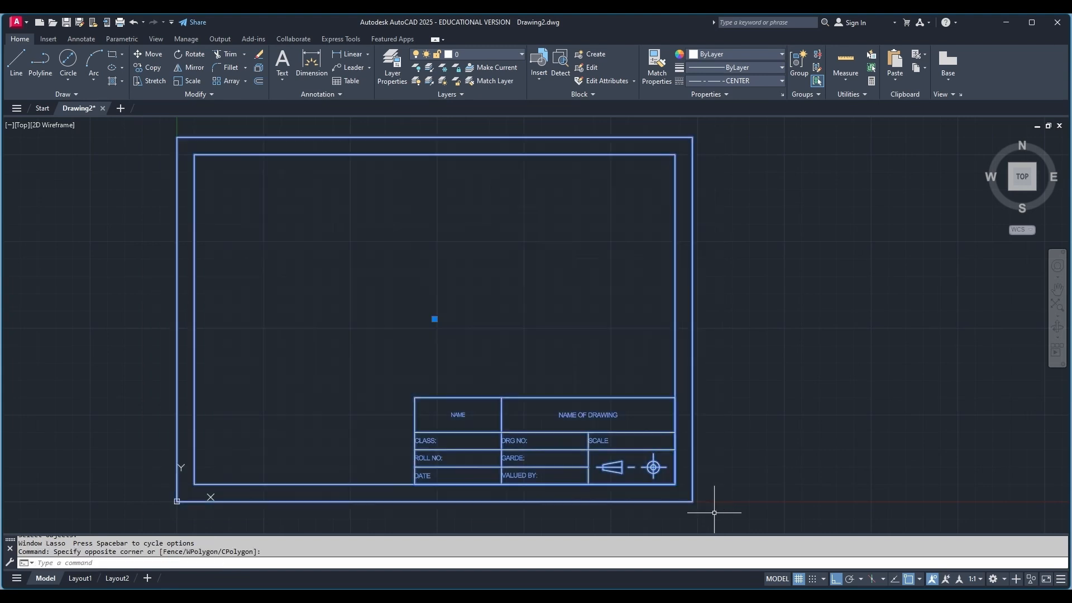
pyautogui.press('Delete')
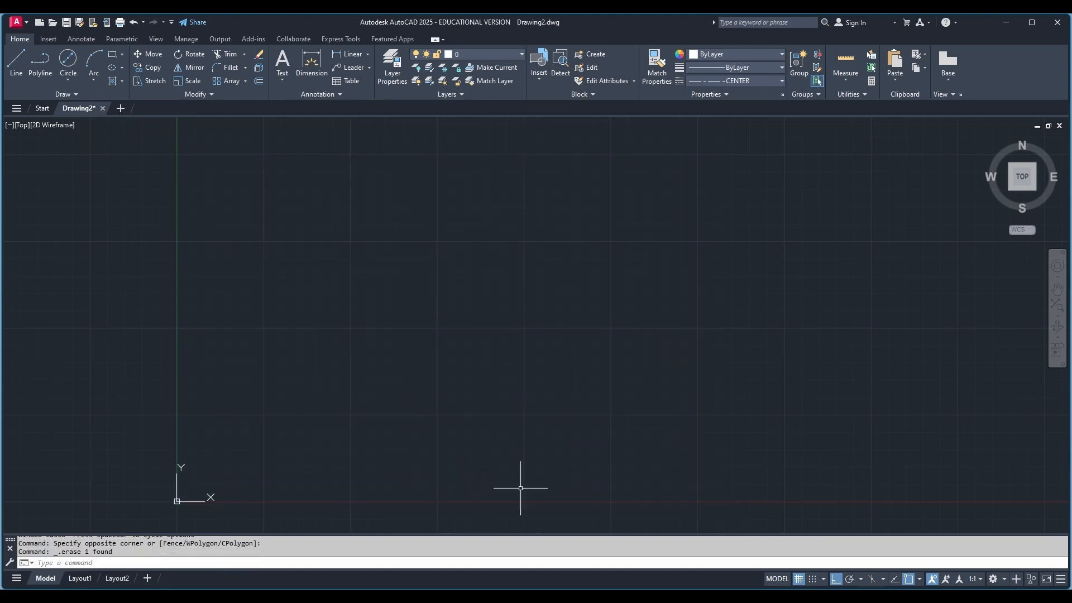
# Switch to Layout1, start the INSERT command and dismiss the block syncing notice.
pyautogui.click(80, 578)
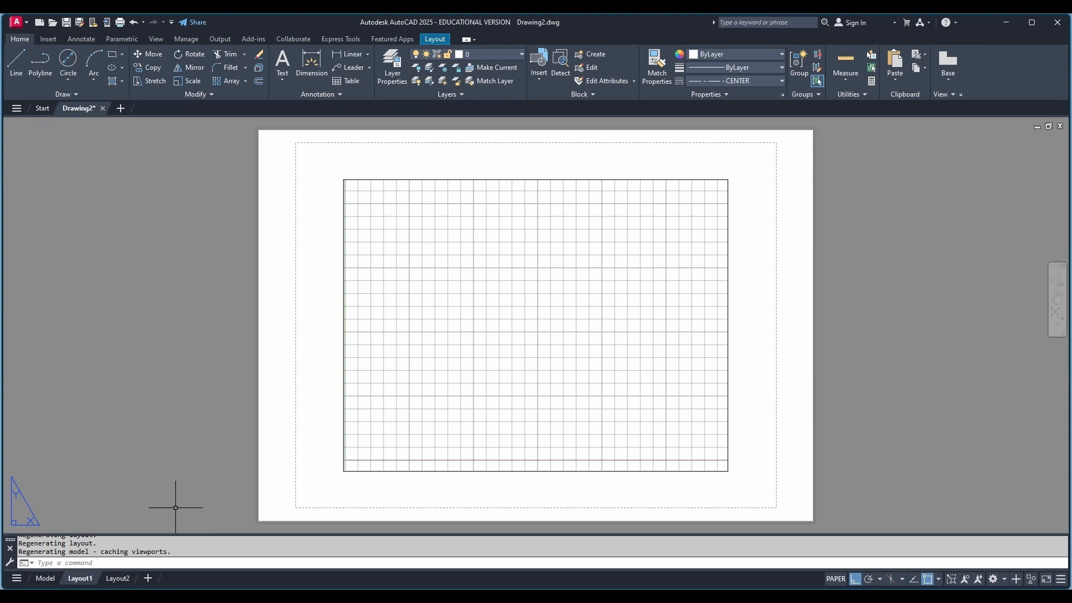
pyautogui.click(91, 565)
pyautogui.write('INSERT')
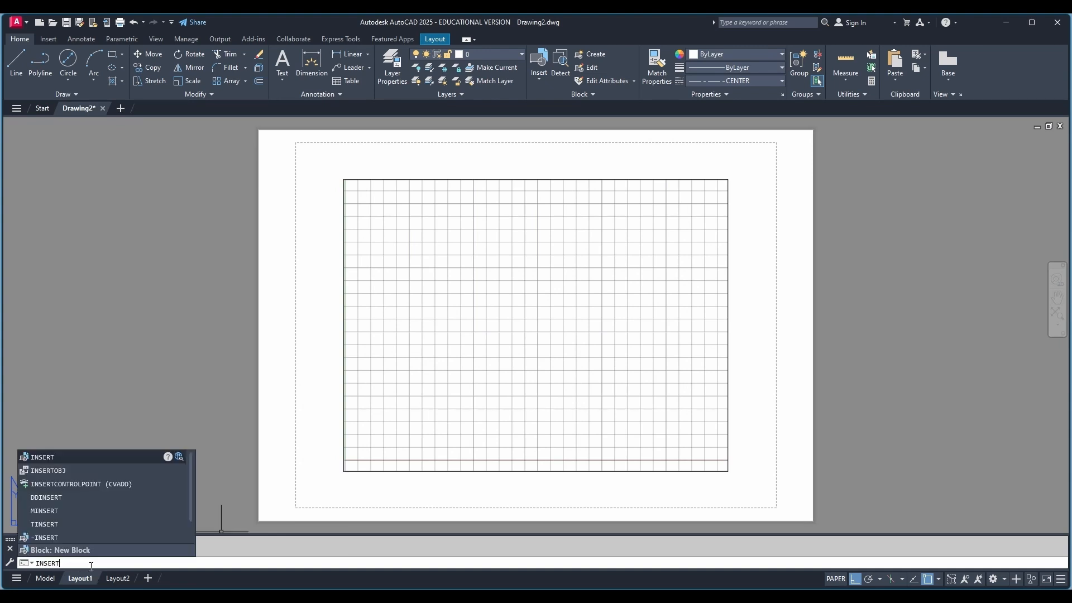
pyautogui.click(41, 456)
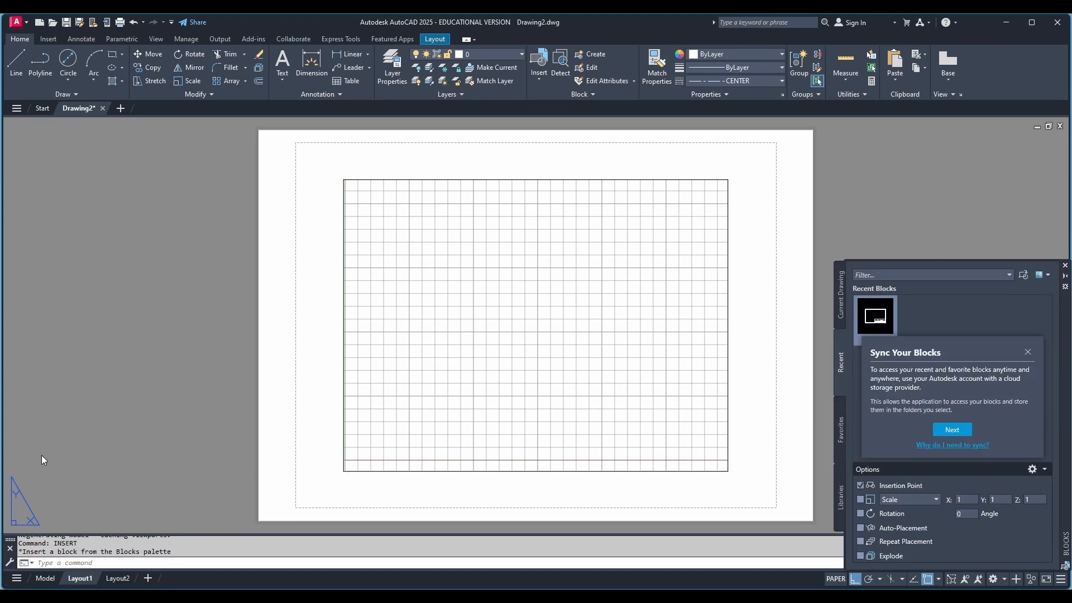
pyautogui.click(1028, 352)
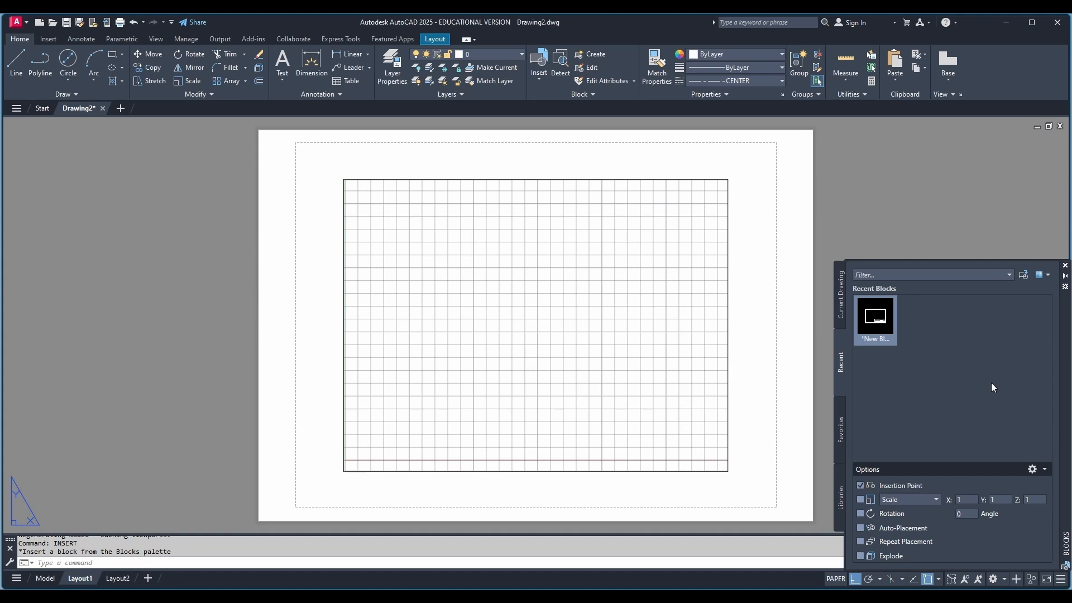
# Insert the New Block drawing from the Desktop, renaming the incoming block, and place it just to the right of the layout's paper.
pyautogui.click(1021, 276)
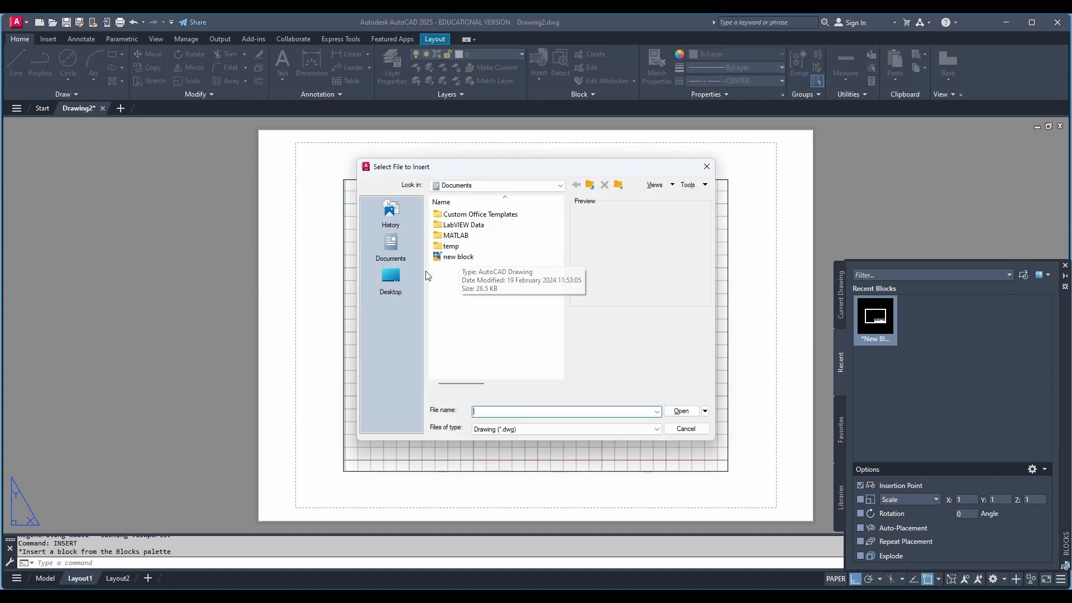
pyautogui.click(392, 282)
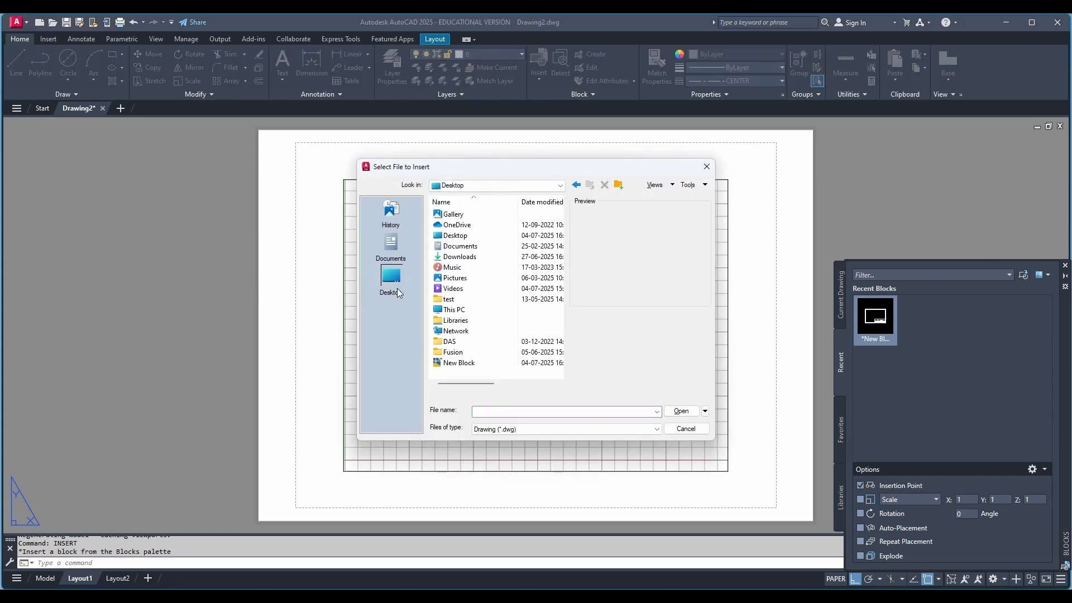
pyautogui.click(467, 364)
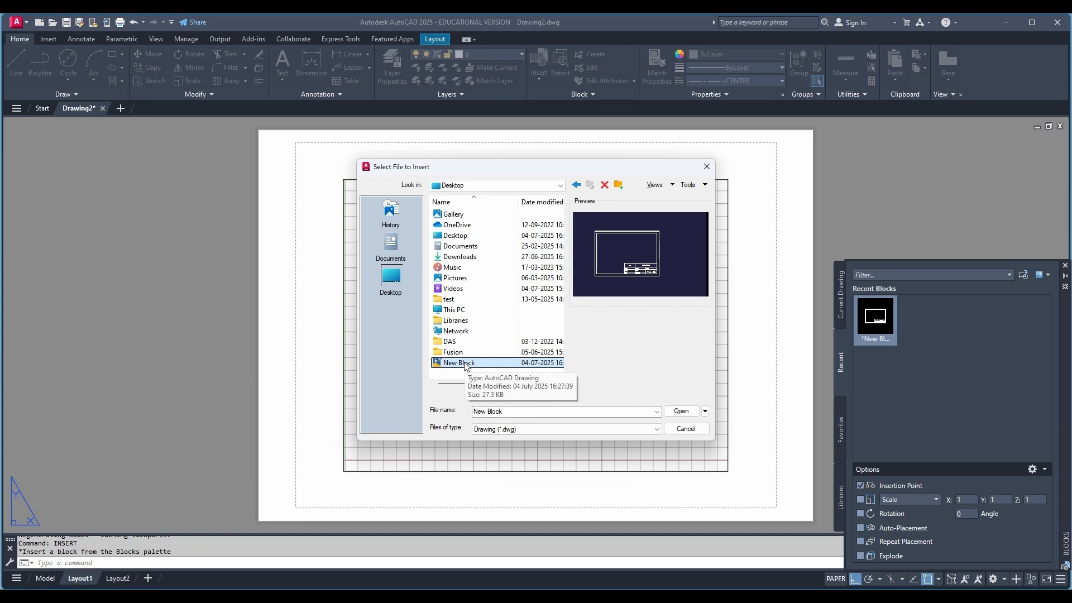
pyautogui.click(680, 411)
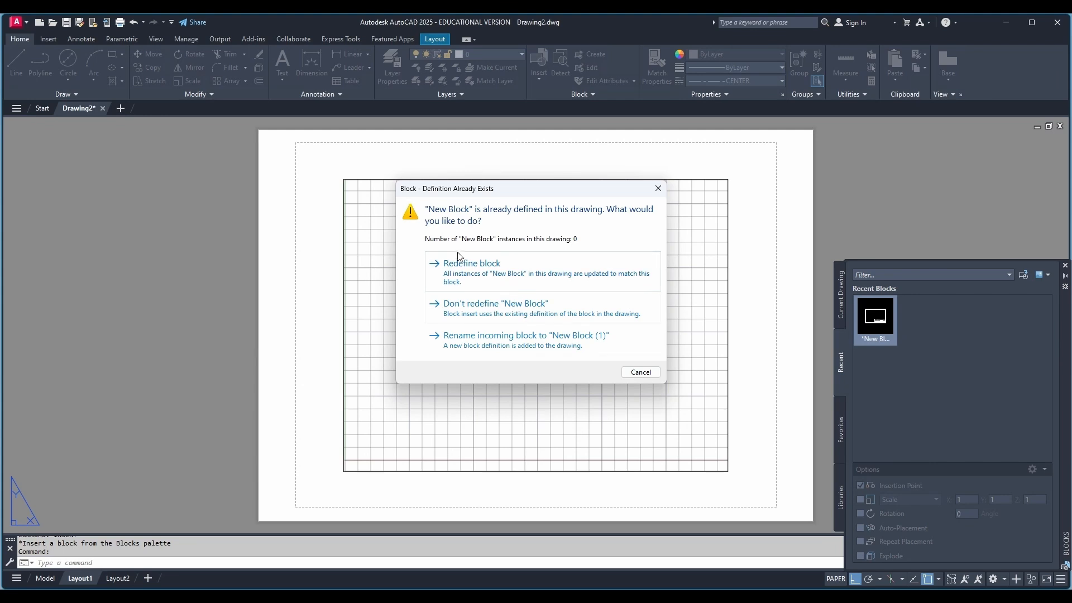
pyautogui.click(525, 345)
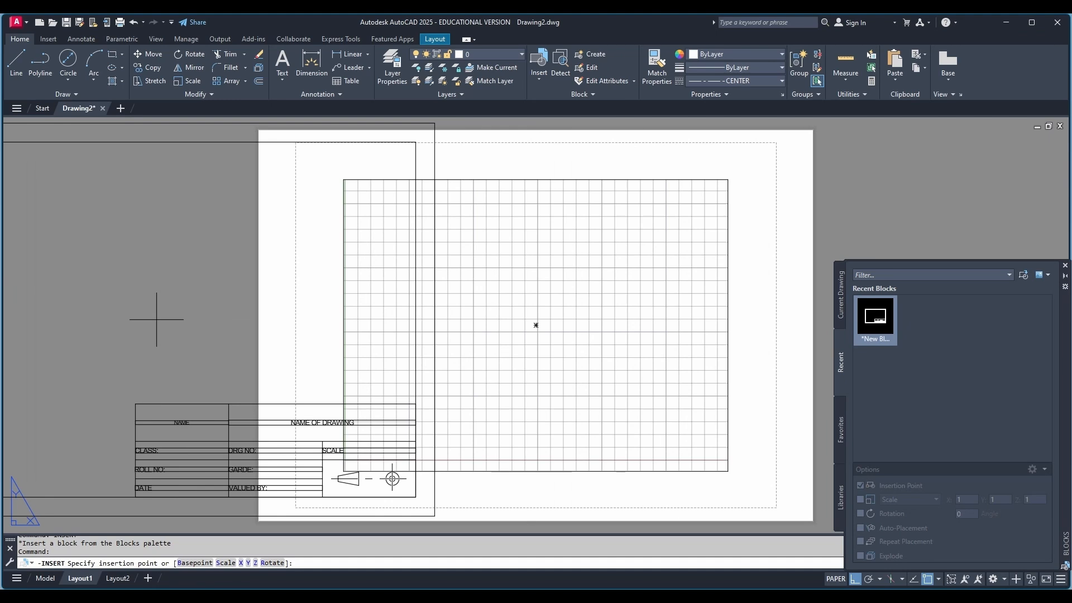
pyautogui.scroll(-3, 156, 320)
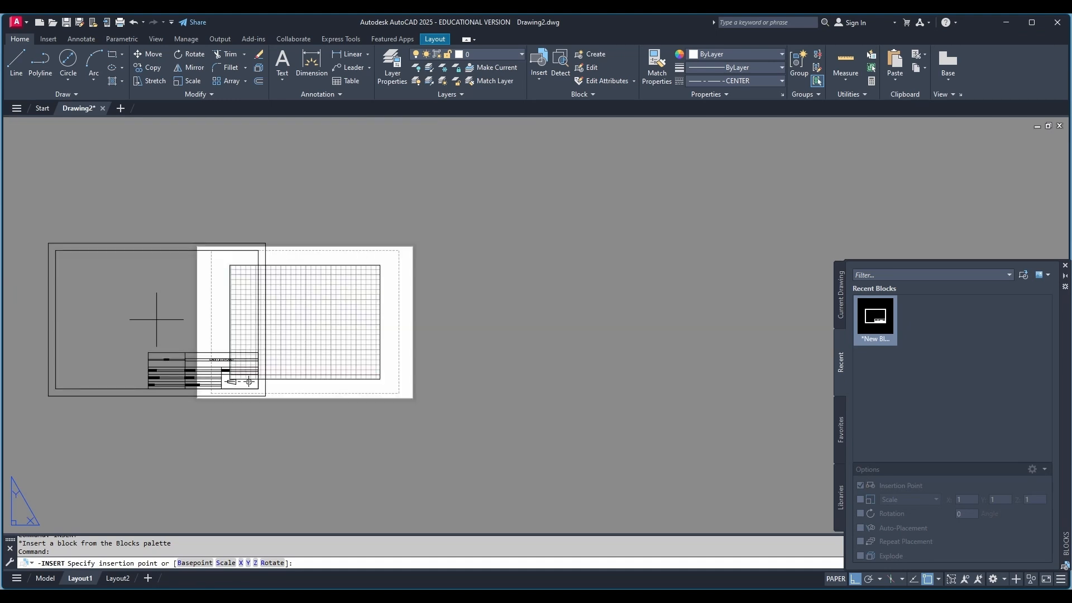
pyautogui.click(535, 324)
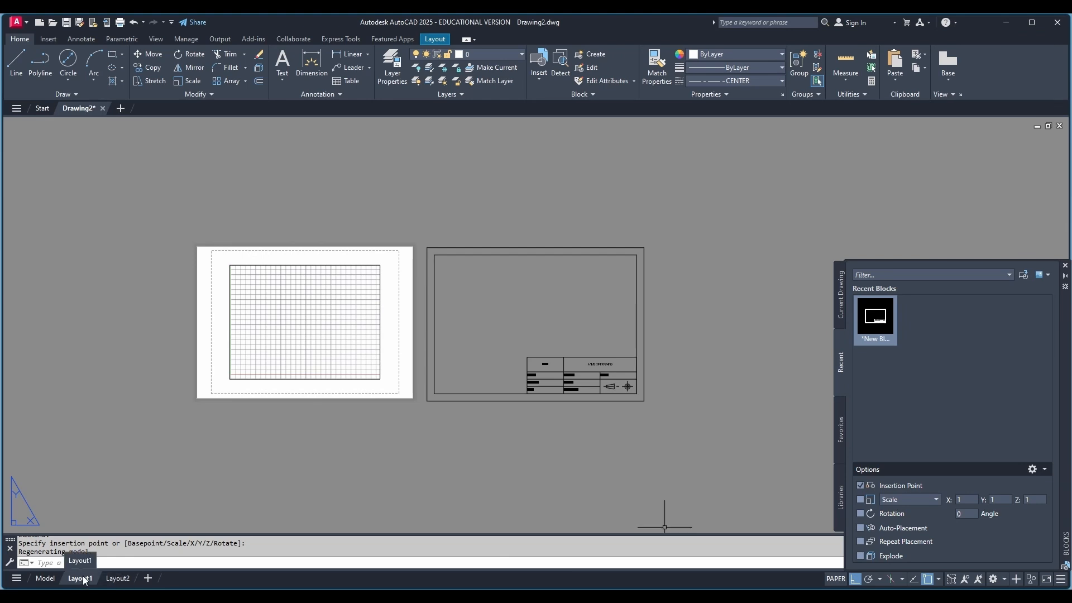
# Modify Layout1's page setup to use the DWG To PDF.pc3 plotter and ISO full bleed A4 (297.00 x 210.00 MM) paper.
pyautogui.rightClick(109, 480)
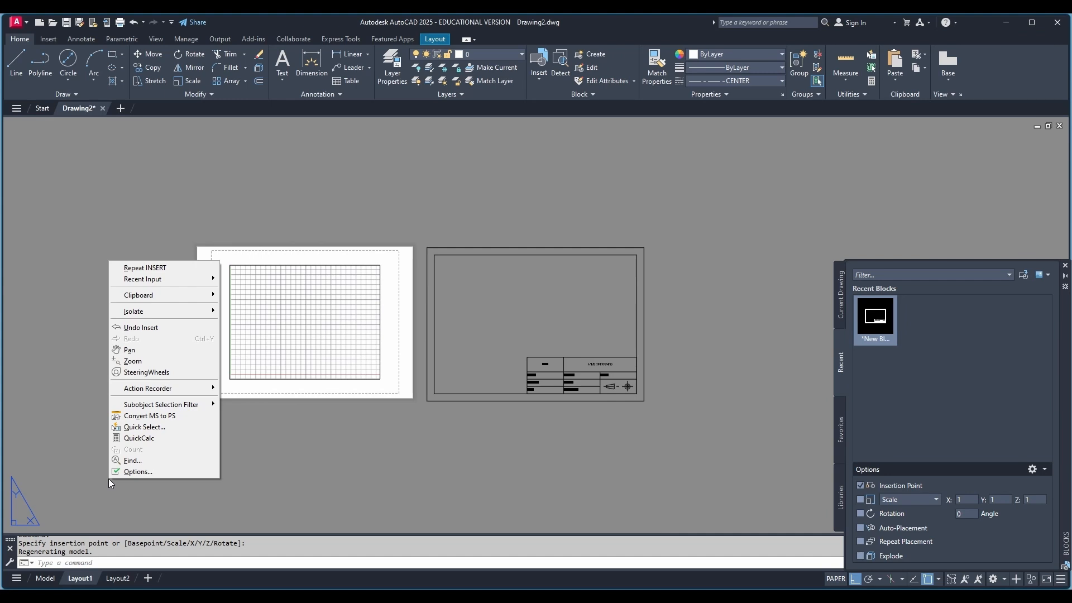
pyautogui.rightClick(82, 579)
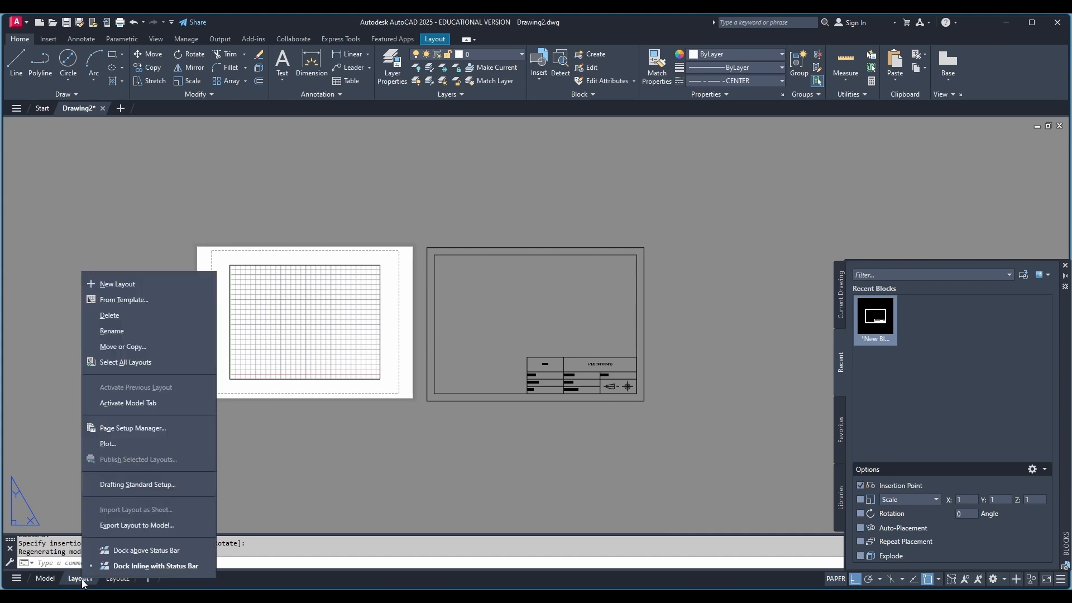
pyautogui.click(141, 428)
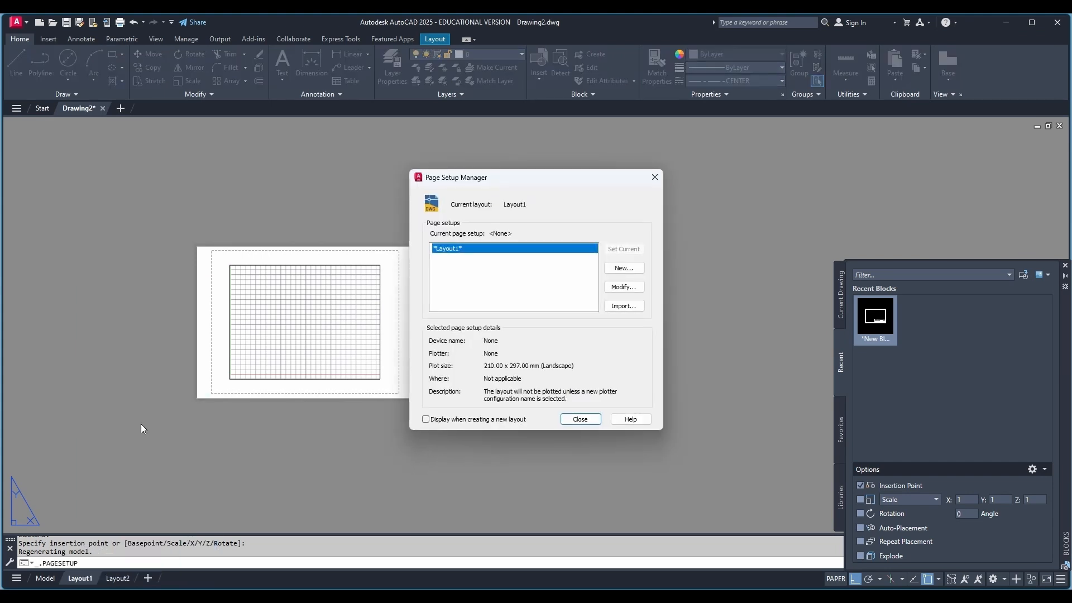
pyautogui.click(625, 290)
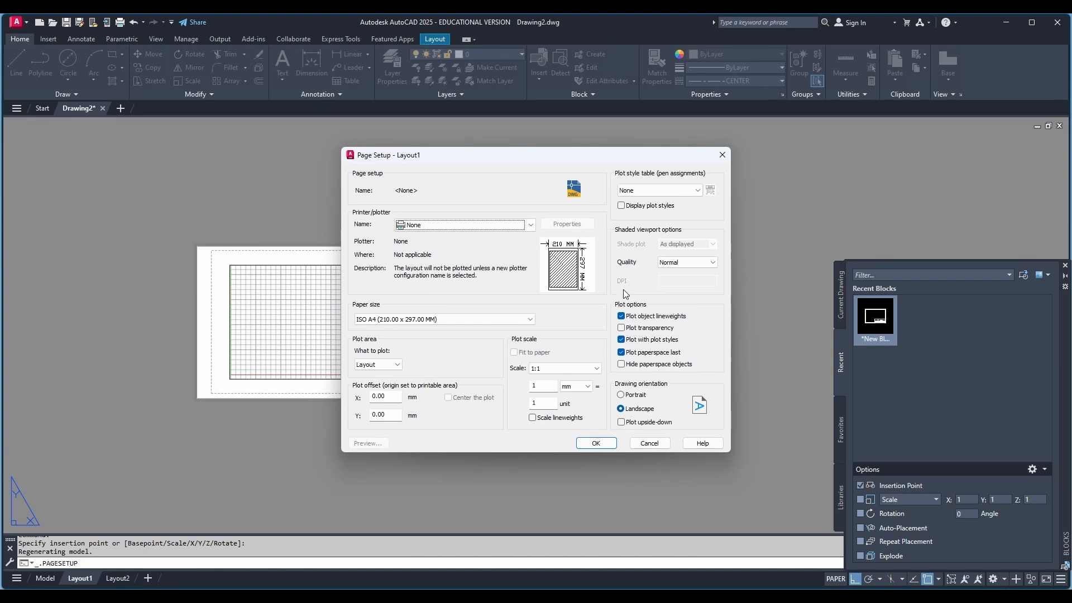
pyautogui.click(486, 225)
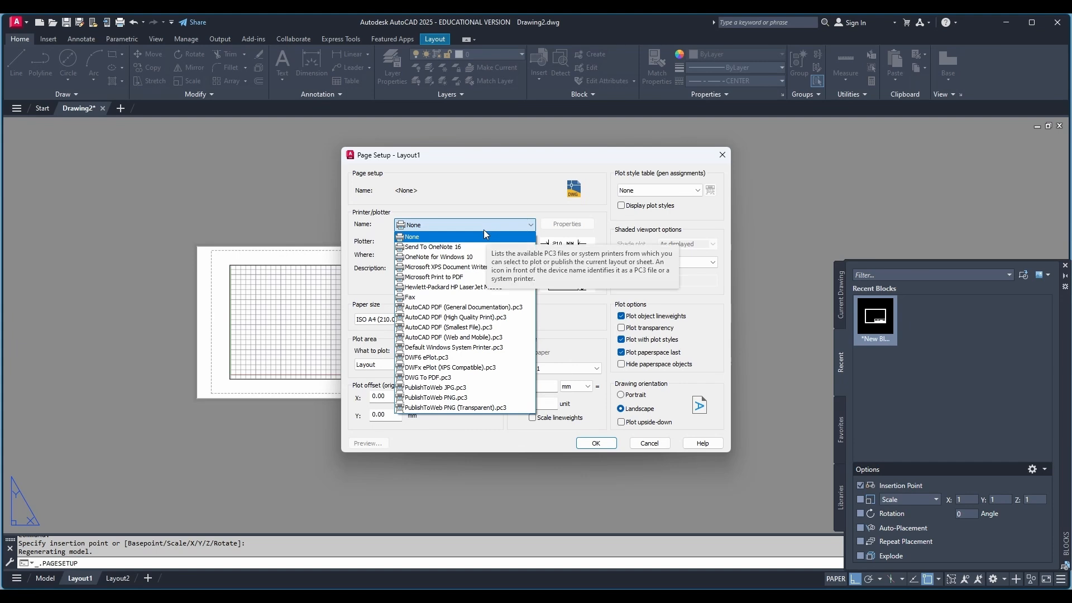
pyautogui.click(434, 378)
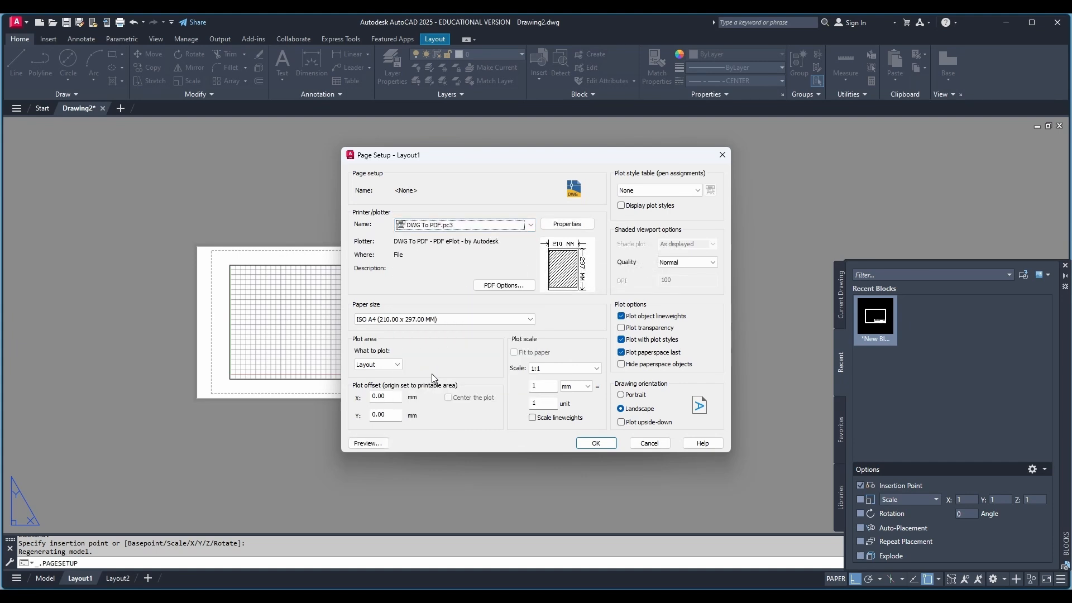
pyautogui.click(433, 320)
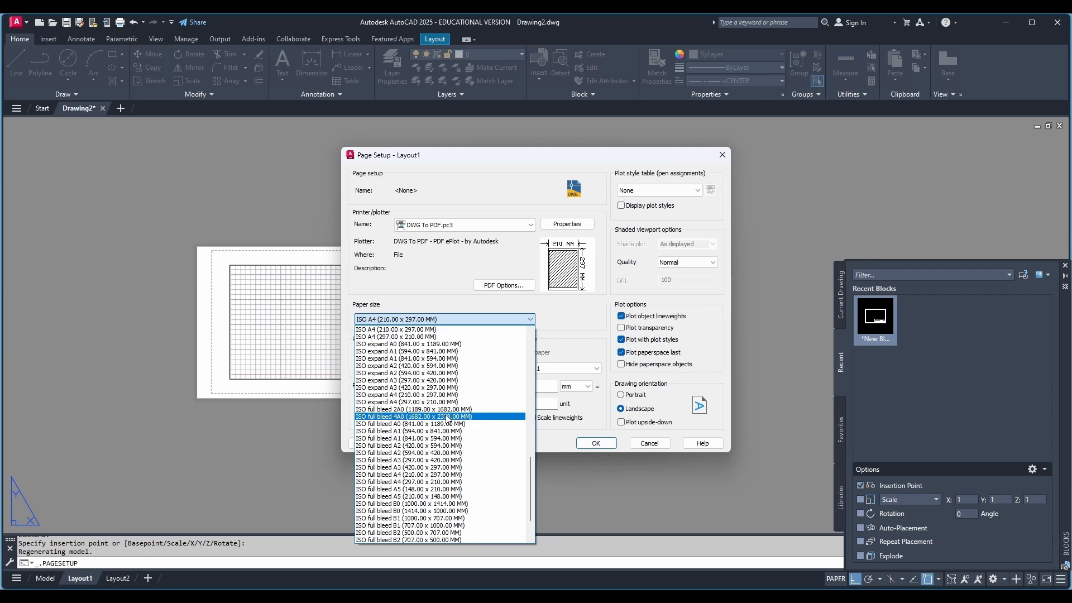
pyautogui.click(452, 483)
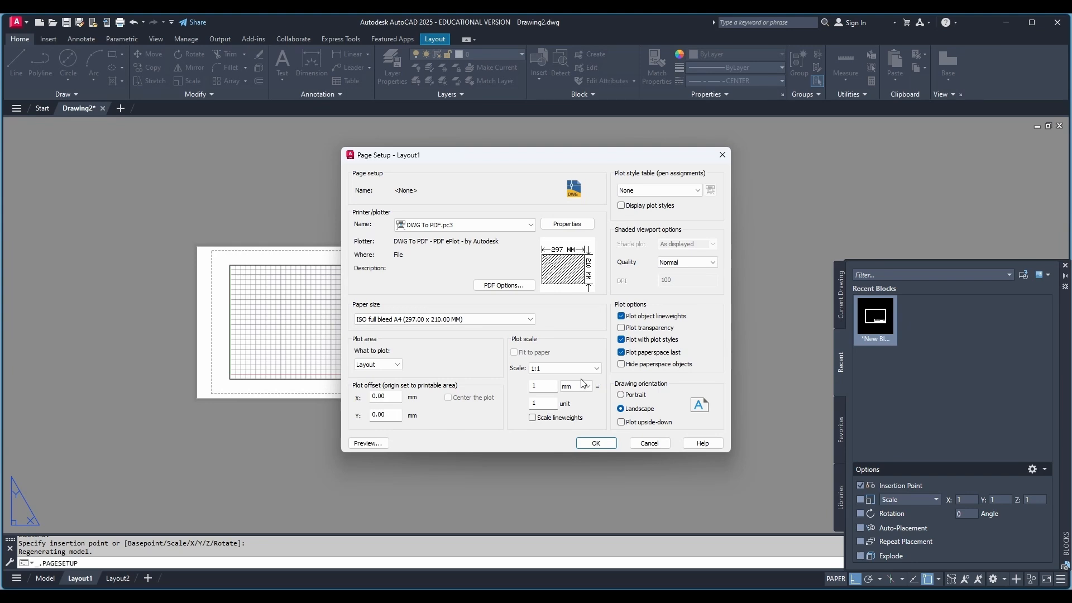
# Set the plot area to a window spanning opposite outer corners of the inserted title block sheet.
pyautogui.click(396, 368)
pyautogui.click(383, 397)
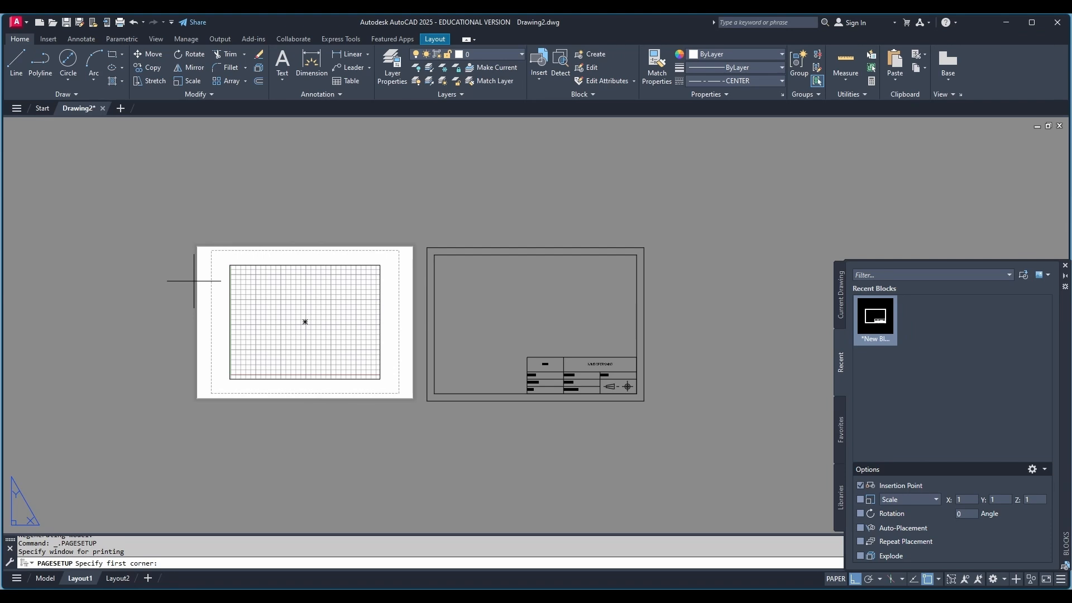
pyautogui.click(427, 248)
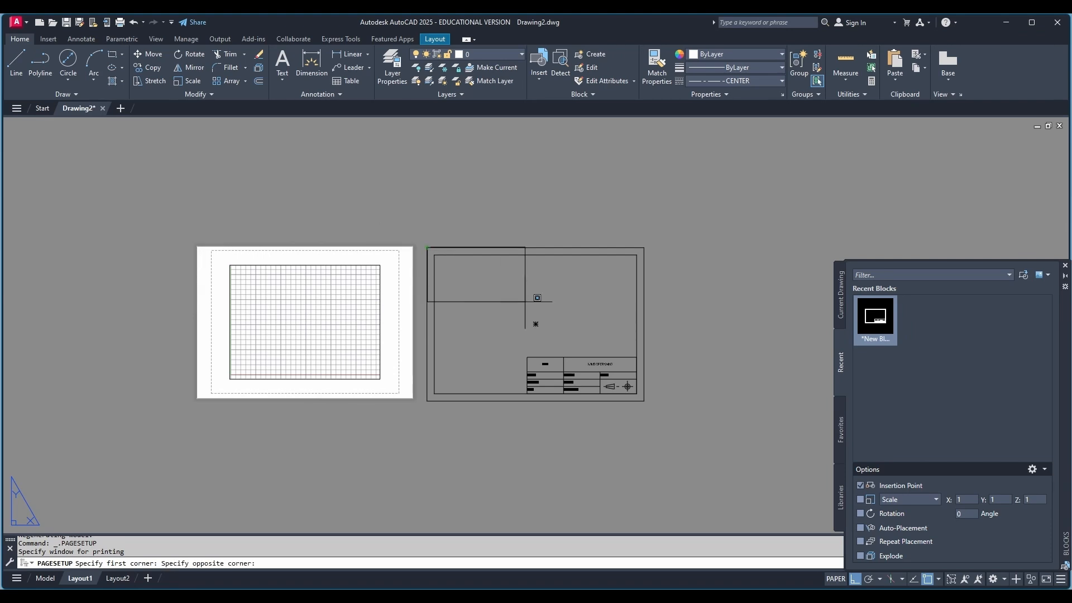
pyautogui.click(652, 394)
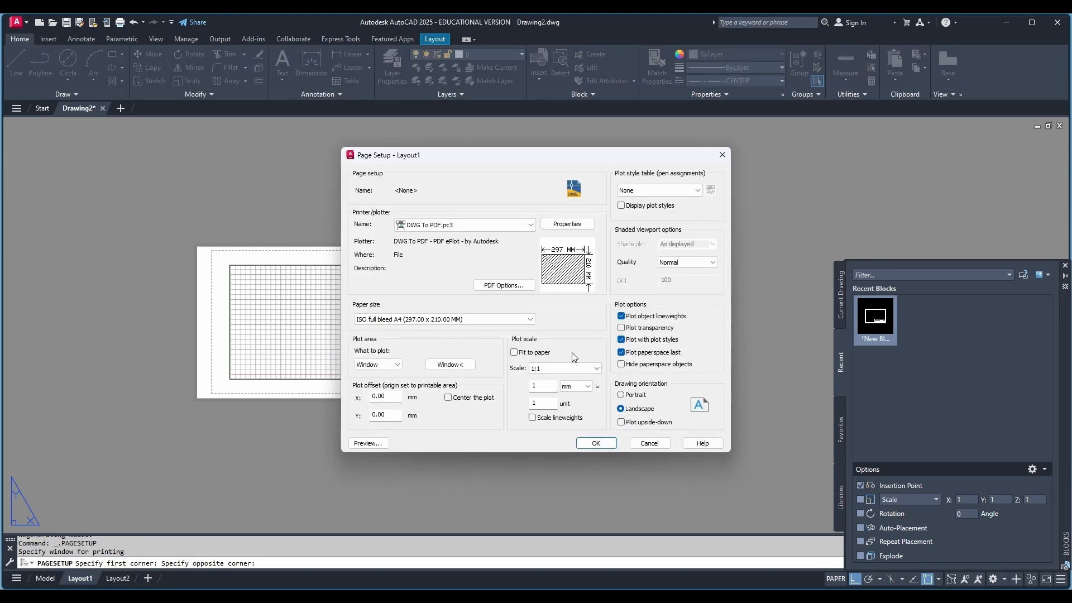
# Center the plot, fit it to the paper, and apply the page setup, then close the Page Setup Manager and Blocks palette.
pyautogui.click(449, 399)
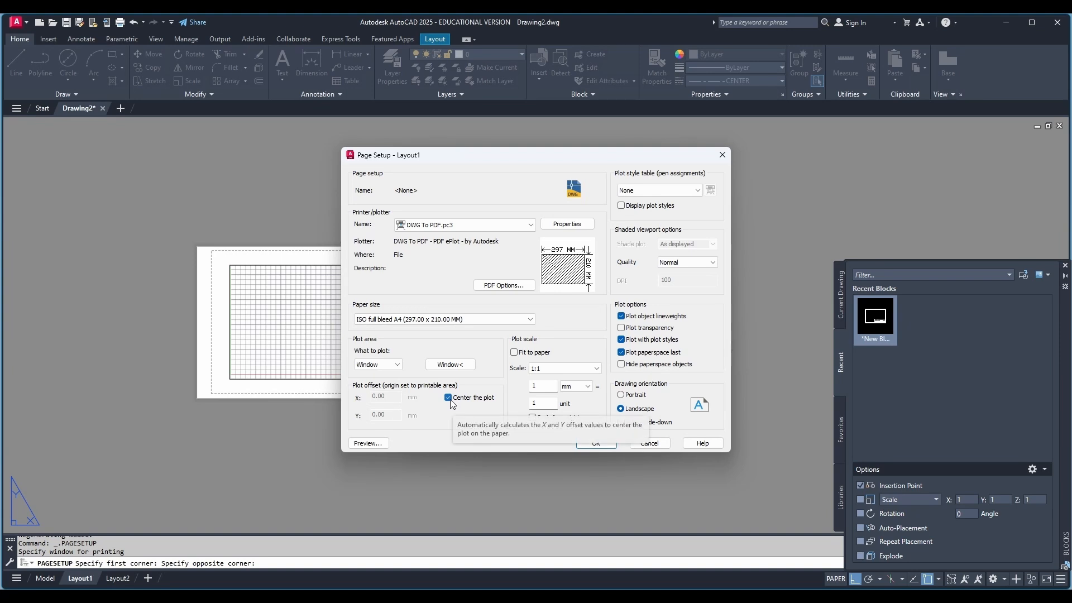
pyautogui.click(514, 353)
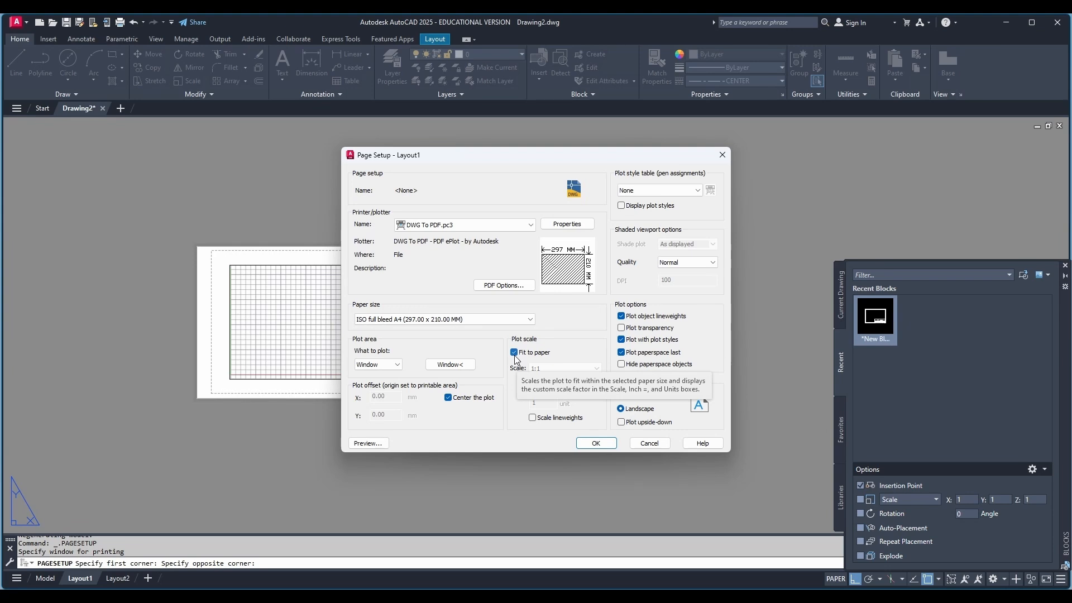
pyautogui.click(602, 444)
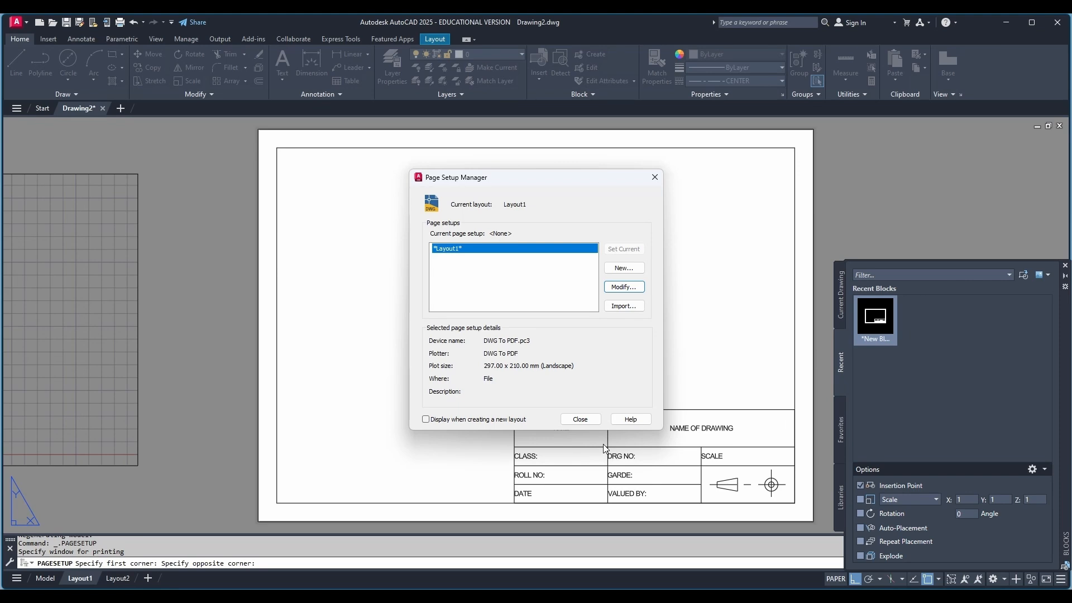
pyautogui.click(581, 420)
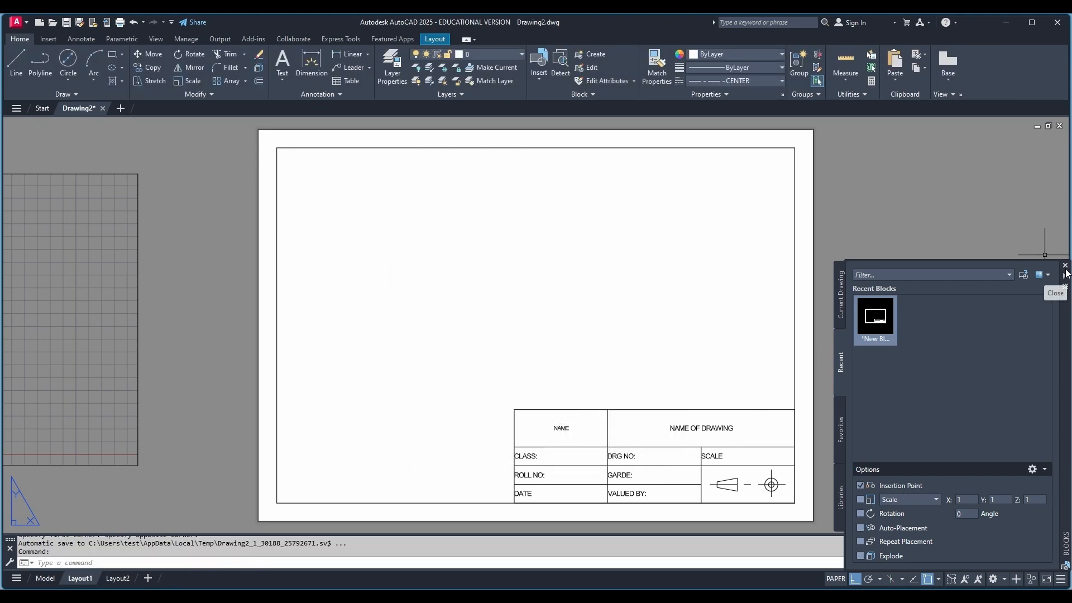
pyautogui.click(1065, 266)
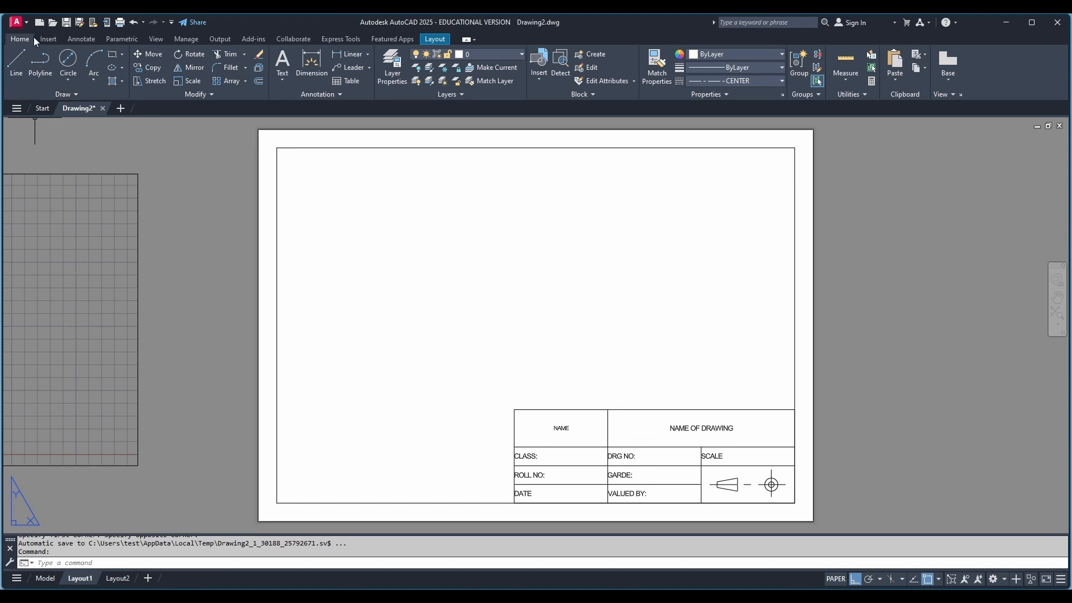
# Save the drawing in Documents as A4 Template and close AutoCAD.
pyautogui.click(66, 22)
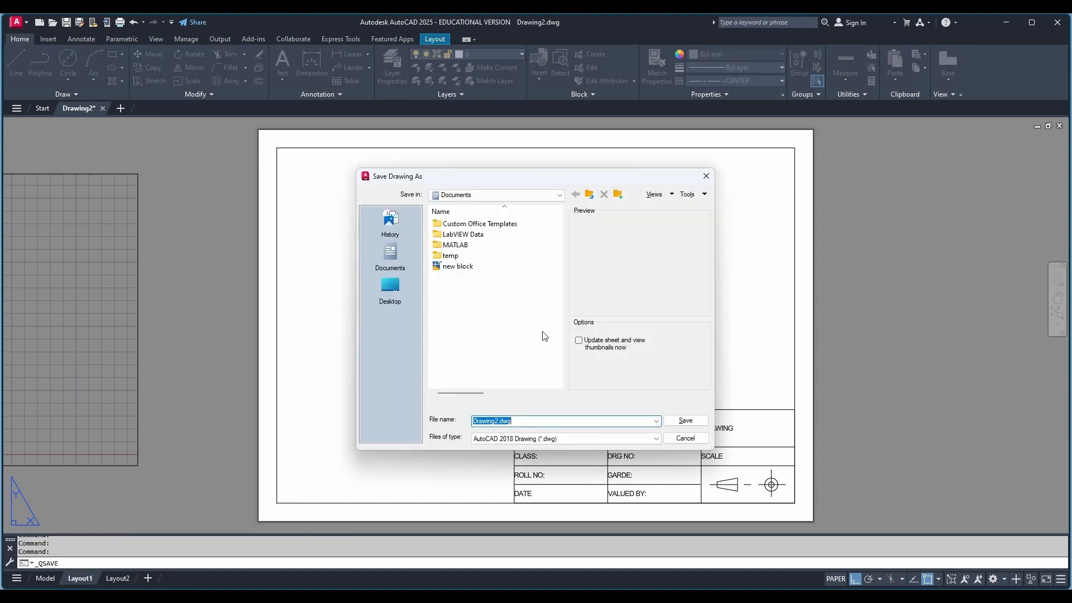
pyautogui.click(497, 421)
pyautogui.press('BackSpace')
pyautogui.press('BackSpace')
pyautogui.press('BackSpace')
pyautogui.press('BackSpace')
pyautogui.press('BackSpace')
pyautogui.press('BackSpace')
pyautogui.press('BackSpace')
pyautogui.press('BackSpace')
pyautogui.write('A4 Template')
pyautogui.click(693, 420)
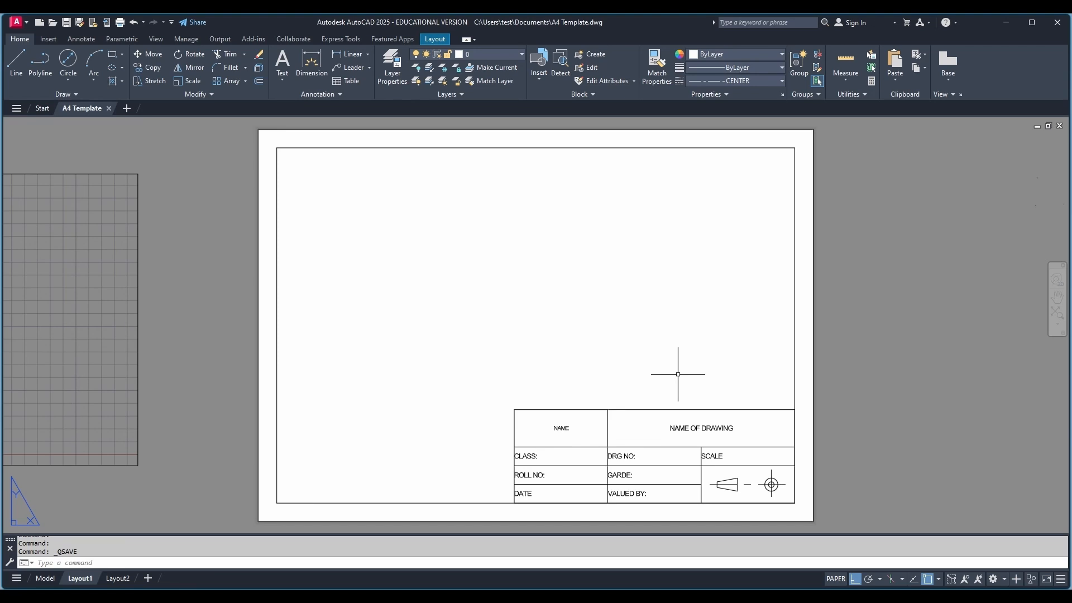
pyautogui.click(1059, 25)
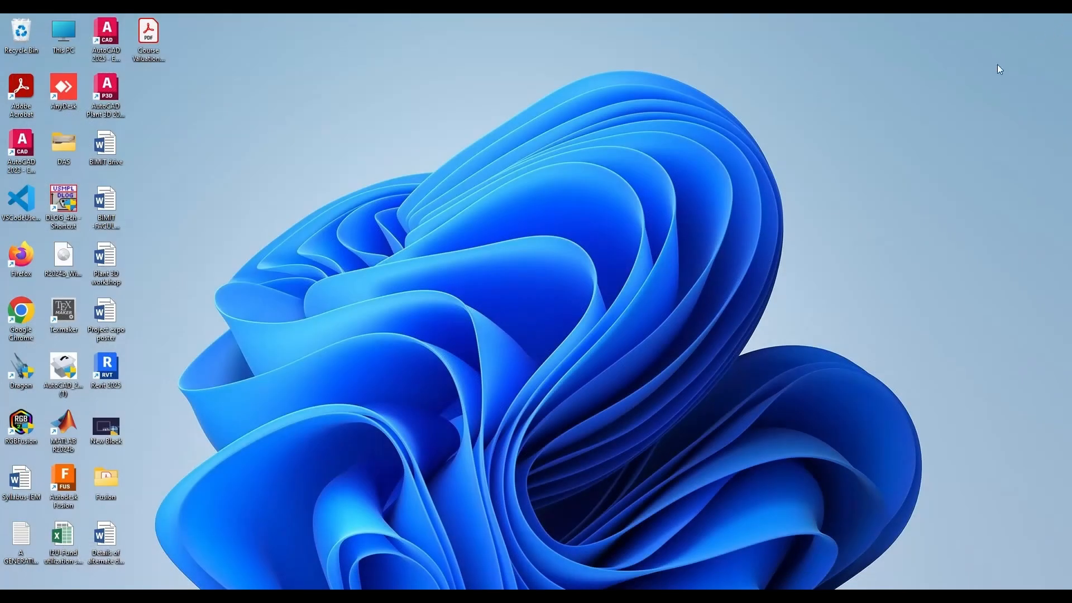